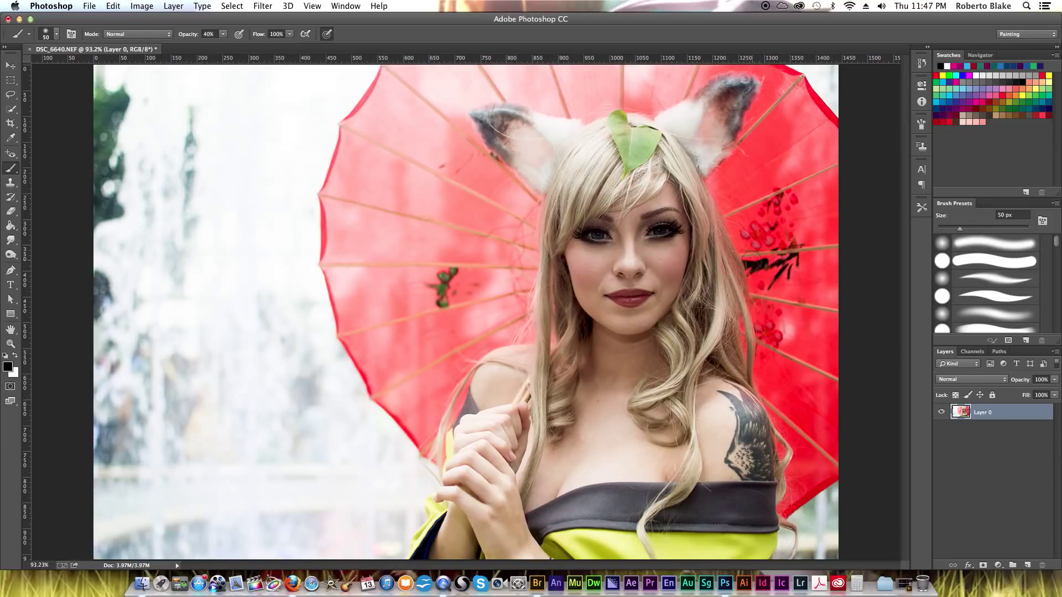
Step: Turn on Quick Mask and paint black over the woman's face, hair and body with a 300 px brush
key(q)
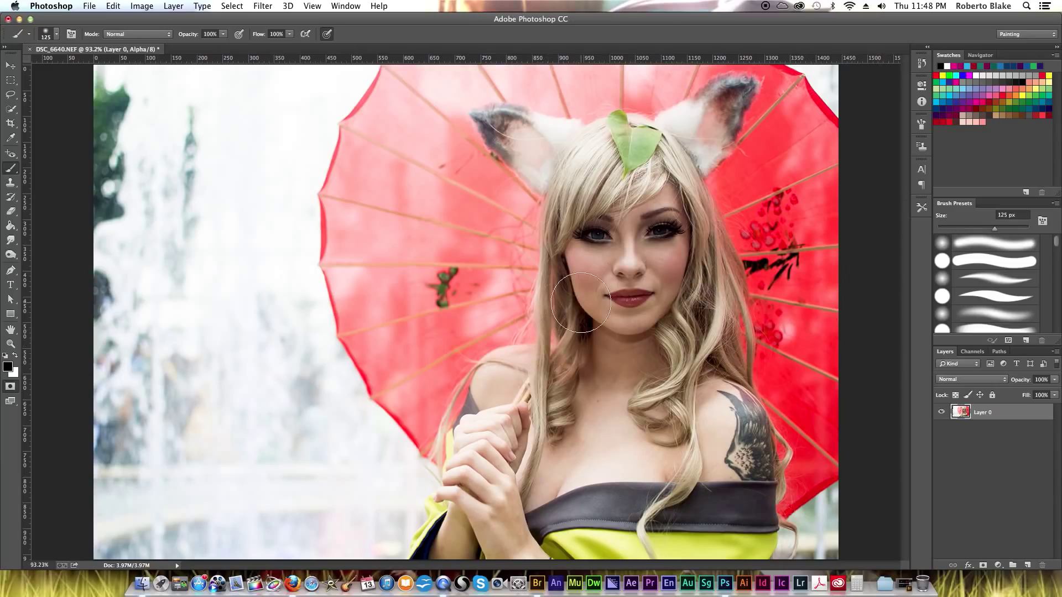
key(bracketright)
key(bracketright)
key(bracketright)
key(bracketright)
key(bracketright)
key(bracketright)
key(bracketright)
key(bracketright)
key(bracketright)
key(bracketright)
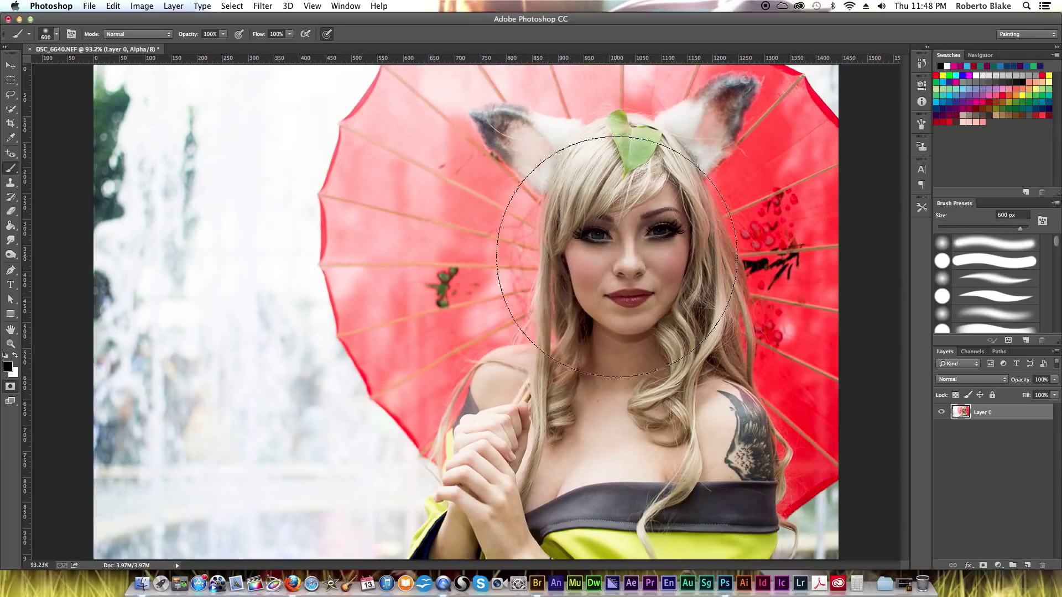
key(bracketleft)
key(bracketleft)
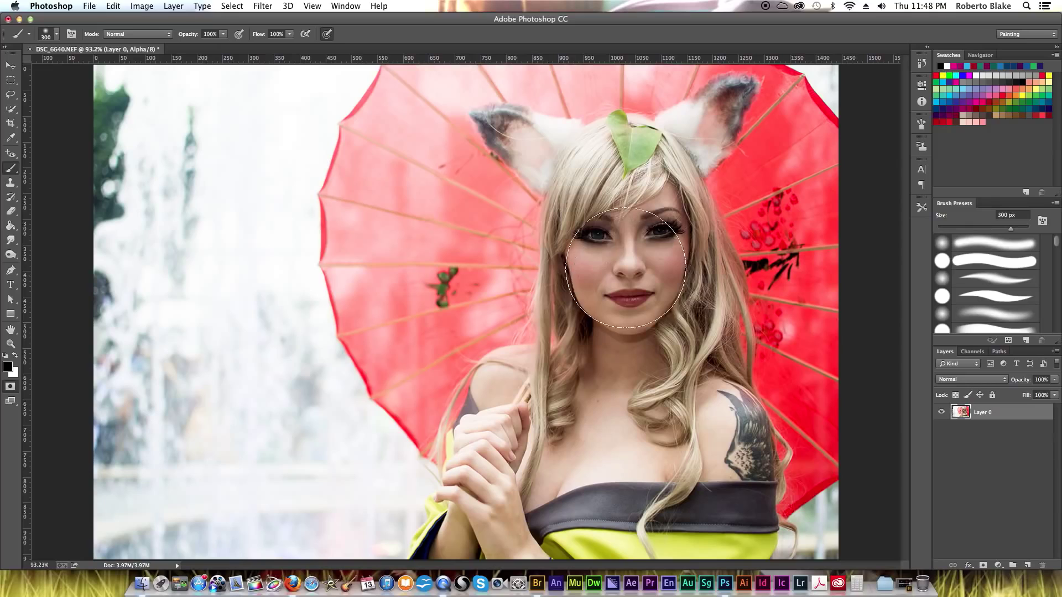
mouse_move(616, 246)
mouse_down()
mouse_move(621, 265)
mouse_move(603, 157)
mouse_move(569, 185)
mouse_move(540, 191)
mouse_move(524, 181)
mouse_move(603, 304)
mouse_move(672, 249)
mouse_move(714, 321)
mouse_move(635, 285)
mouse_move(719, 332)
mouse_move(724, 365)
mouse_move(630, 388)
mouse_move(679, 438)
mouse_move(708, 443)
mouse_move(641, 498)
mouse_move(655, 504)
mouse_move(564, 512)
mouse_move(497, 545)
mouse_move(507, 555)
mouse_move(540, 509)
mouse_move(531, 442)
mouse_move(463, 319)
mouse_up()
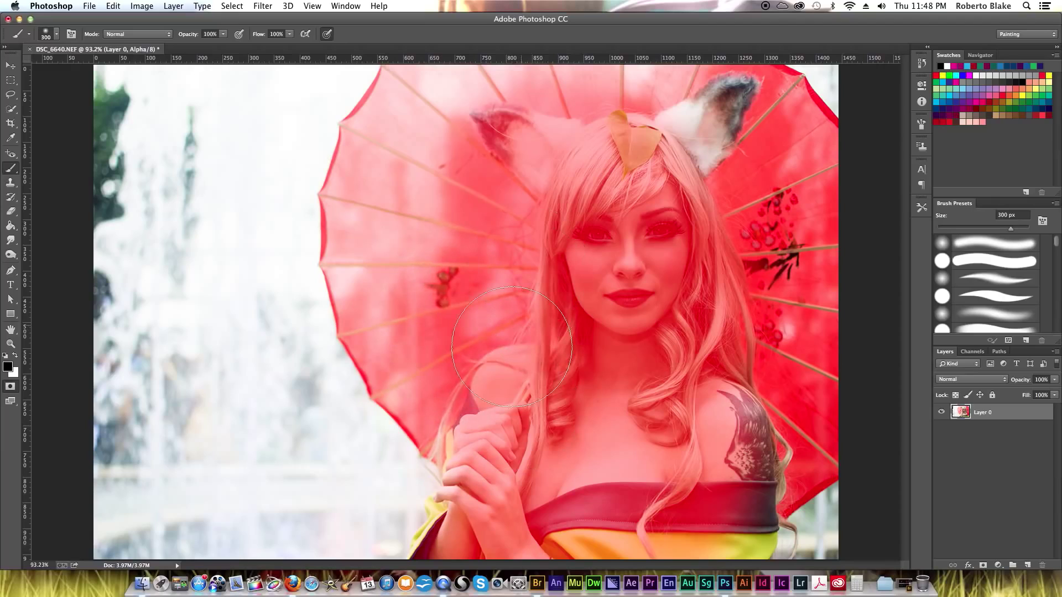
Step: Extend the quick mask over the woman's shoulders, the tattooed arm, both fox ears and the whole umbrella
mouse_move(493, 374)
mouse_down()
mouse_move(453, 359)
mouse_move(429, 316)
mouse_move(437, 277)
mouse_up()
mouse_move(766, 361)
mouse_down()
mouse_move(736, 376)
mouse_move(795, 371)
mouse_move(798, 389)
mouse_move(777, 406)
mouse_move(794, 412)
mouse_move(749, 451)
mouse_up()
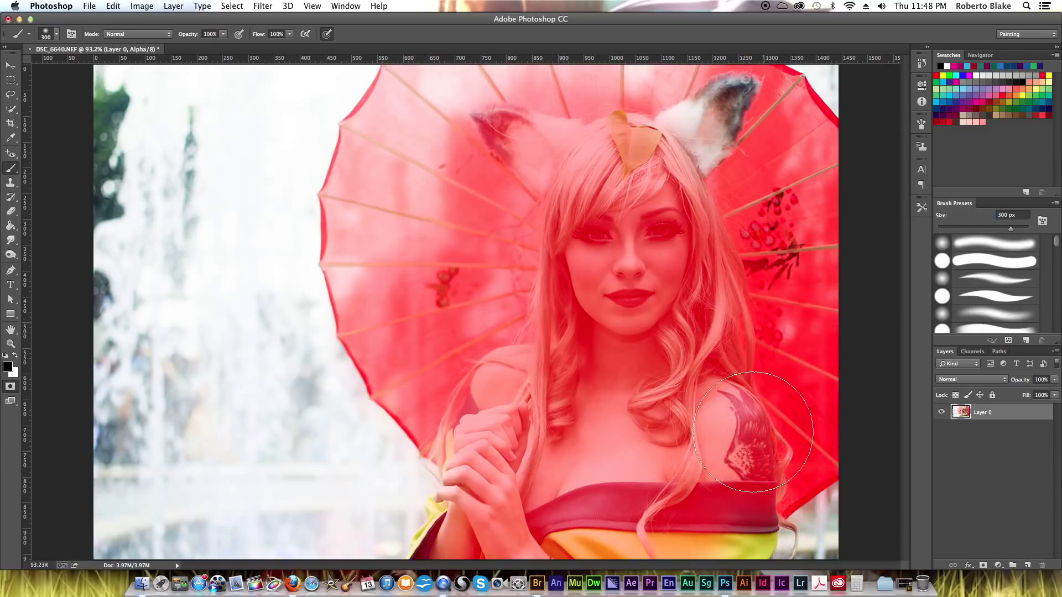
mouse_move(800, 358)
mouse_down()
mouse_move(692, 134)
mouse_move(740, 132)
mouse_move(738, 119)
mouse_move(751, 119)
mouse_move(777, 162)
mouse_move(778, 146)
mouse_move(729, 170)
mouse_move(598, 196)
mouse_move(616, 168)
mouse_move(613, 133)
mouse_move(631, 100)
mouse_move(653, 92)
mouse_move(513, 147)
mouse_move(465, 120)
mouse_move(454, 151)
mouse_up()
mouse_move(480, 105)
mouse_down()
mouse_move(488, 220)
mouse_move(442, 236)
mouse_move(464, 169)
mouse_move(424, 160)
mouse_move(425, 137)
mouse_move(447, 121)
mouse_move(446, 112)
mouse_move(430, 138)
mouse_move(421, 125)
mouse_move(433, 116)
mouse_move(393, 235)
mouse_move(407, 232)
mouse_move(385, 241)
mouse_move(381, 264)
mouse_move(419, 294)
mouse_move(458, 369)
mouse_move(446, 372)
mouse_move(496, 404)
mouse_move(540, 453)
mouse_move(519, 510)
mouse_move(644, 478)
mouse_move(658, 455)
mouse_move(682, 467)
mouse_move(763, 419)
mouse_move(759, 432)
mouse_move(588, 303)
mouse_up()
Step: Mask the hands and forearm more precisely with a 90 px brush
key(bracketleft)
key(bracketleft)
key(bracketleft)
key(bracketleft)
key(bracketleft)
key(bracketleft)
key(bracketleft)
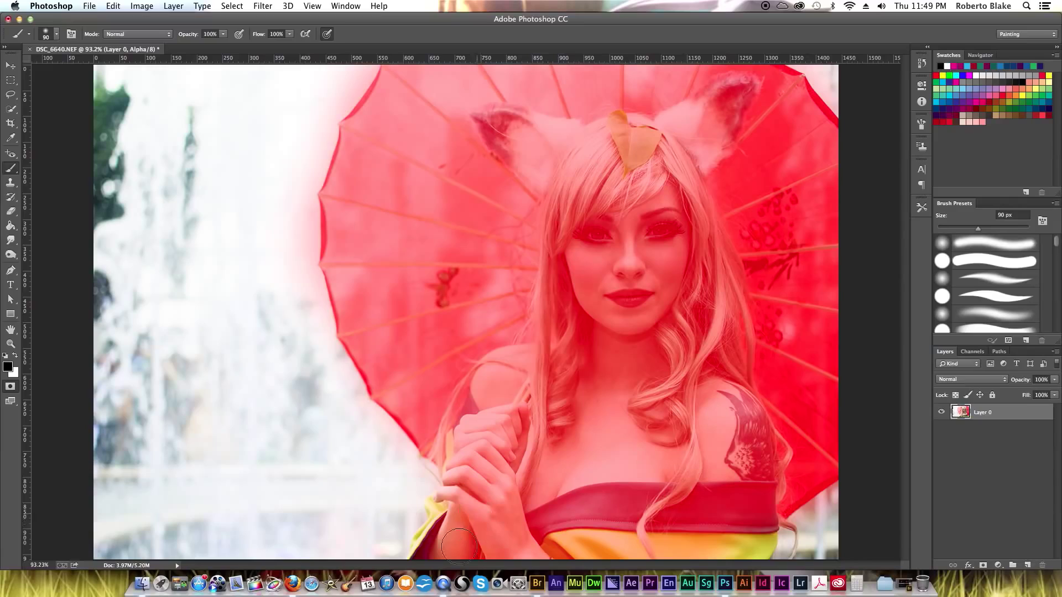
mouse_move(513, 497)
mouse_down()
mouse_move(524, 430)
mouse_move(507, 453)
mouse_move(492, 416)
mouse_move(463, 452)
mouse_move(438, 427)
mouse_move(440, 445)
mouse_move(458, 449)
mouse_move(469, 494)
mouse_move(448, 515)
mouse_move(468, 498)
mouse_move(487, 434)
mouse_move(459, 475)
mouse_up()
Step: Mask the yellow sleeve with a 50 px brush and the dress's lower corner and loose hair strand with a 25 px brush
key(bracketleft)
key(bracketleft)
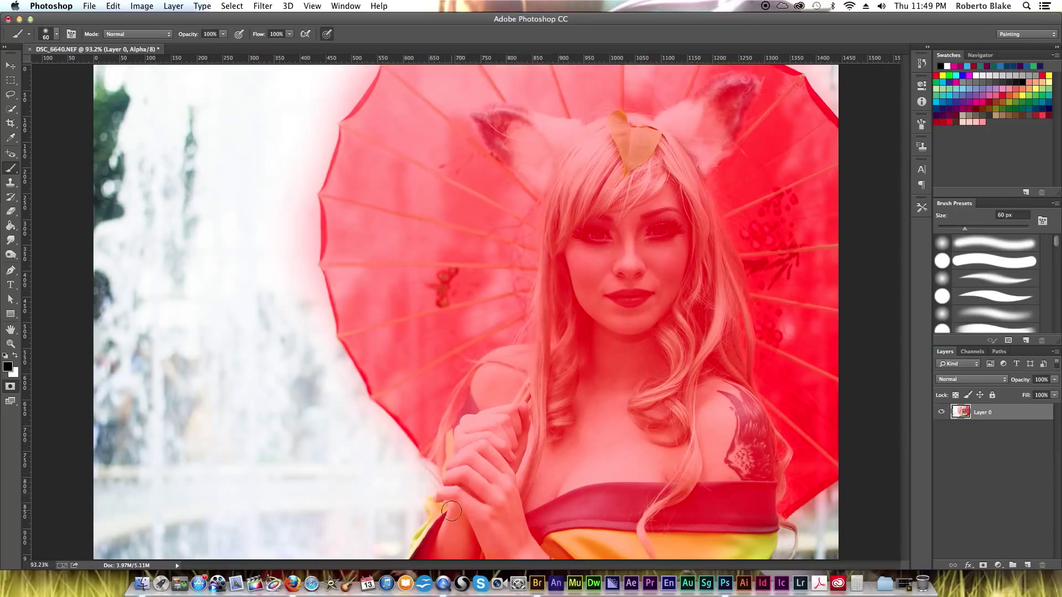
key(bracketleft)
mouse_move(452, 511)
mouse_down()
mouse_move(450, 496)
mouse_move(439, 498)
mouse_move(445, 509)
mouse_move(427, 539)
mouse_up()
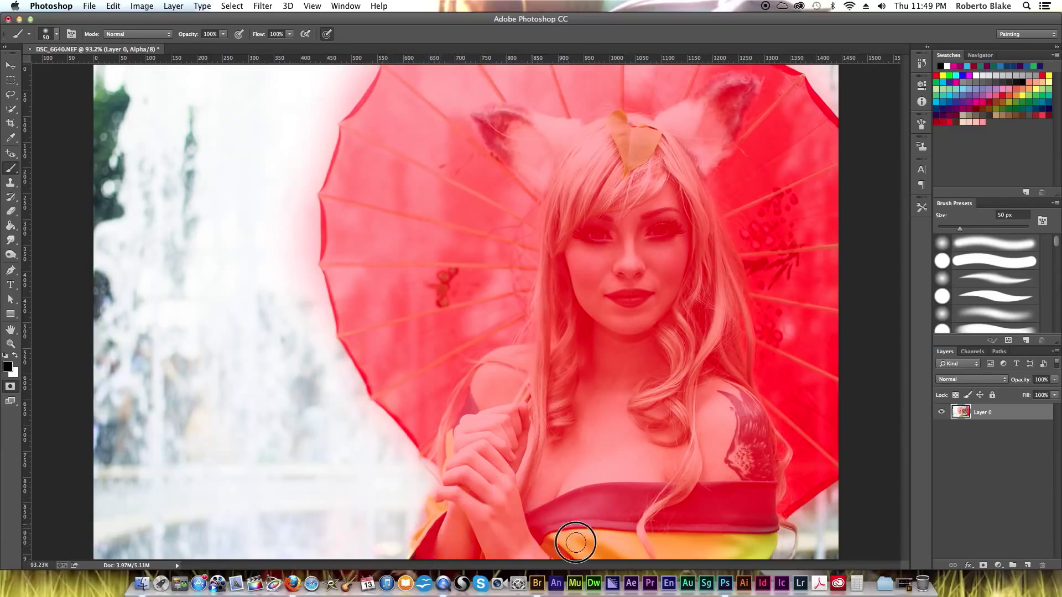
key(bracketleft)
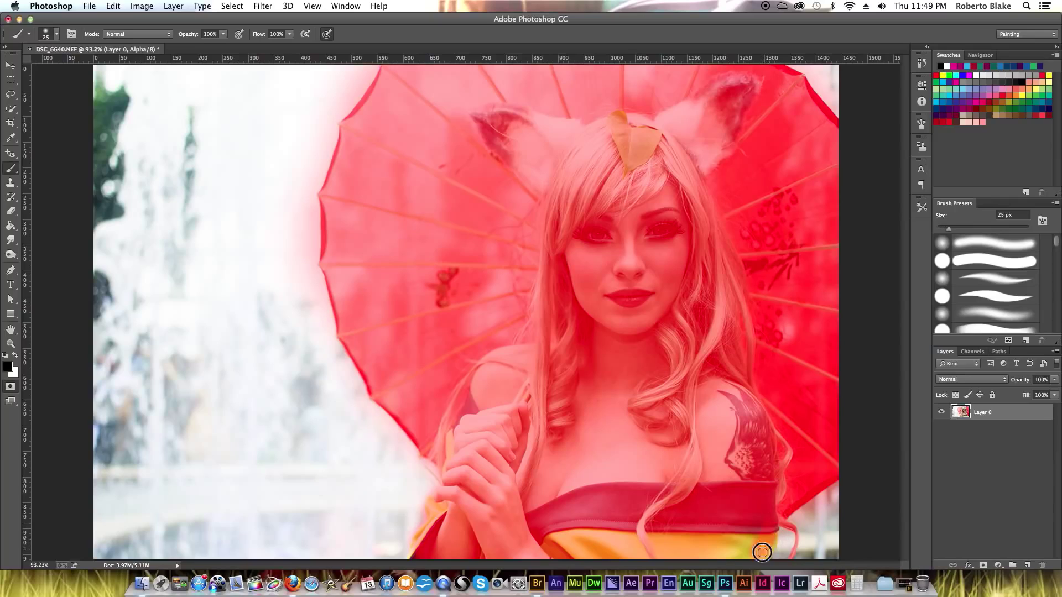
key(bracketright)
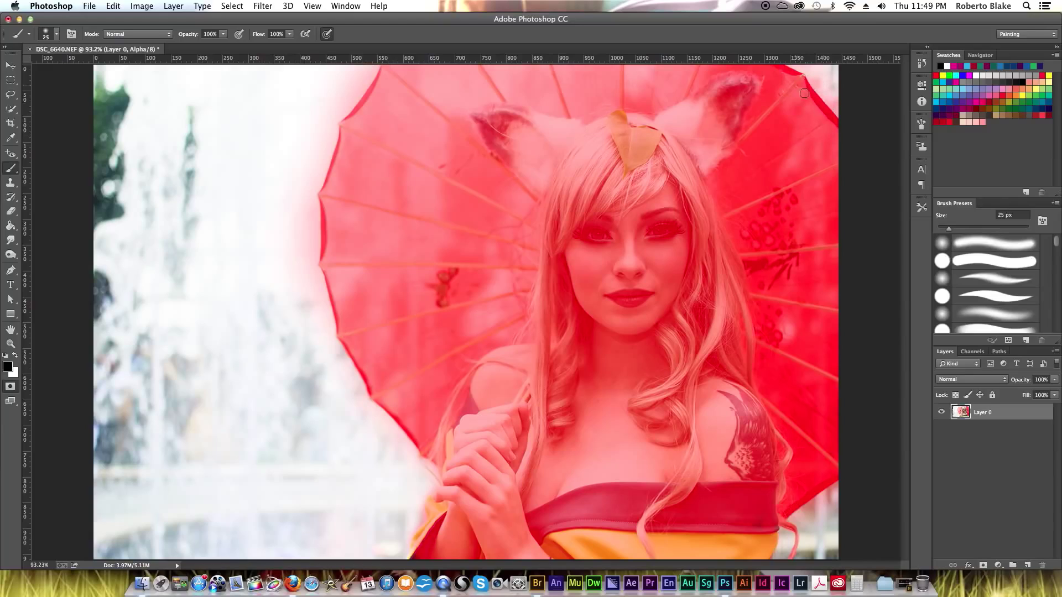
Step: Remove the mask overspill along the umbrella's outer edge by painting white with the 25 px brush
key(x)
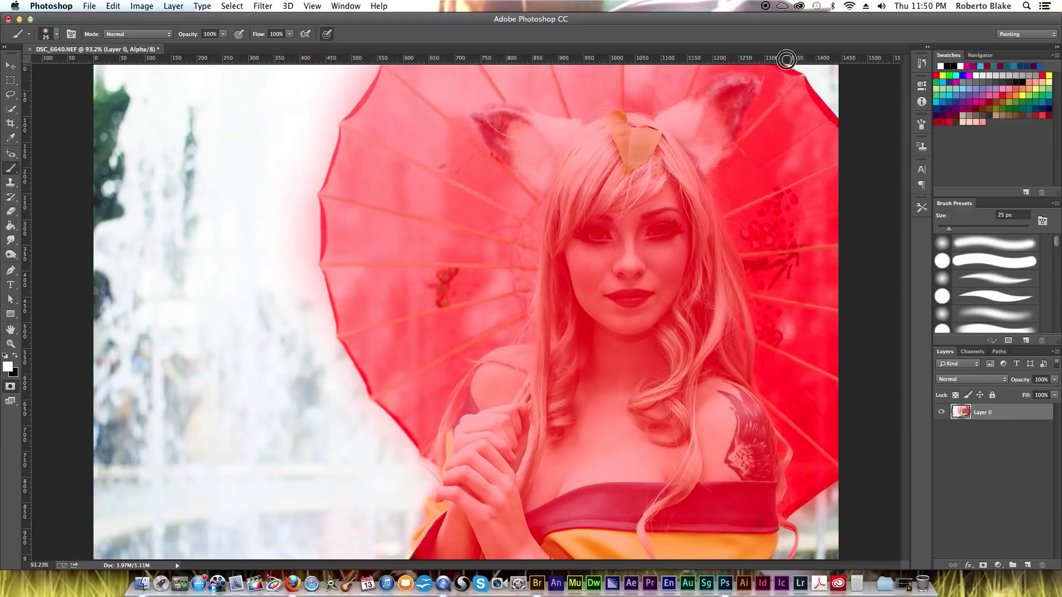
key(x)
key(x)
mouse_move(370, 74)
mouse_down()
mouse_move(341, 93)
mouse_move(346, 74)
mouse_move(320, 91)
mouse_move(372, 65)
mouse_move(358, 93)
mouse_move(372, 57)
mouse_move(350, 102)
mouse_up()
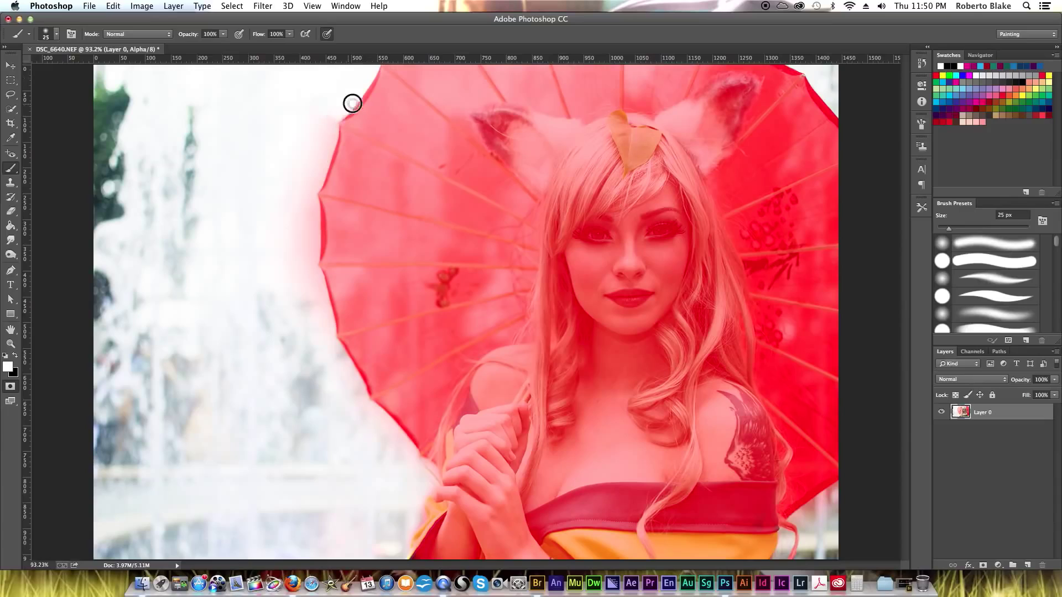
mouse_move(332, 138)
mouse_down()
mouse_move(302, 208)
mouse_move(302, 171)
mouse_move(323, 142)
mouse_move(307, 212)
mouse_move(312, 200)
mouse_move(315, 242)
mouse_move(303, 251)
mouse_move(283, 186)
mouse_move(295, 232)
mouse_move(317, 244)
mouse_move(297, 243)
mouse_move(324, 298)
mouse_move(314, 281)
mouse_move(316, 321)
mouse_move(296, 305)
mouse_move(307, 300)
mouse_move(326, 317)
mouse_move(314, 279)
mouse_move(338, 354)
mouse_move(401, 448)
mouse_move(402, 480)
mouse_move(400, 445)
mouse_move(377, 415)
mouse_move(428, 479)
mouse_move(401, 560)
mouse_move(376, 549)
mouse_up()
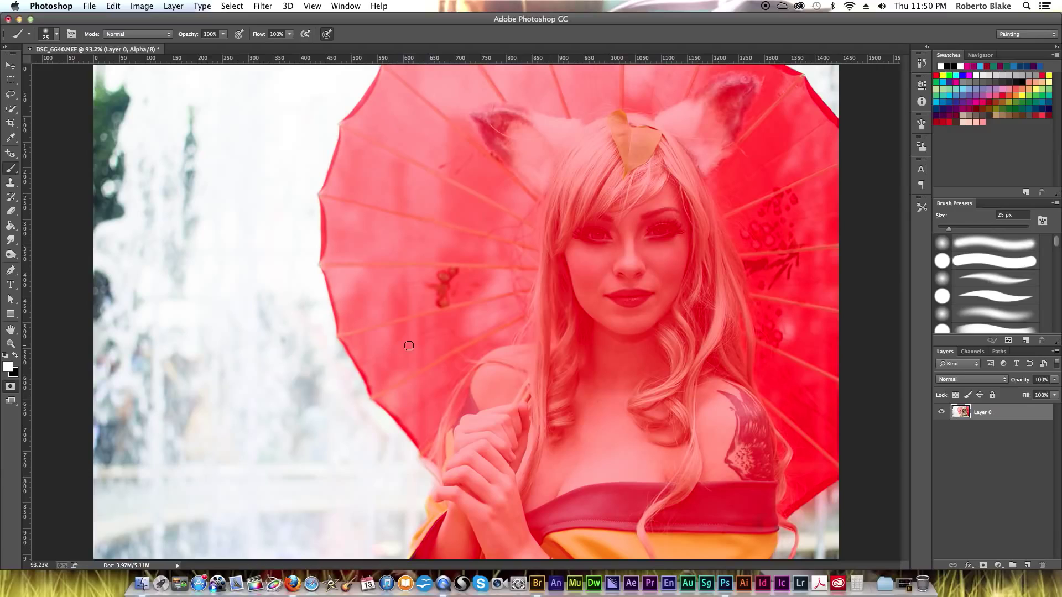
Step: Invert the quick mask with touch-ups around the loose hair strand beside the dress, and convert it into a selection
key(super+i)
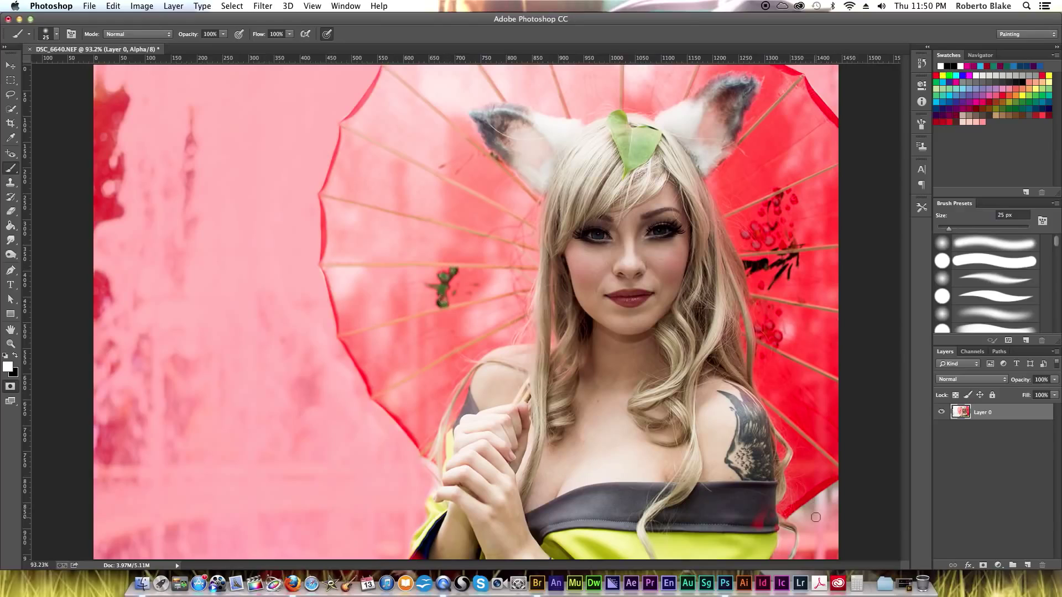
key(x)
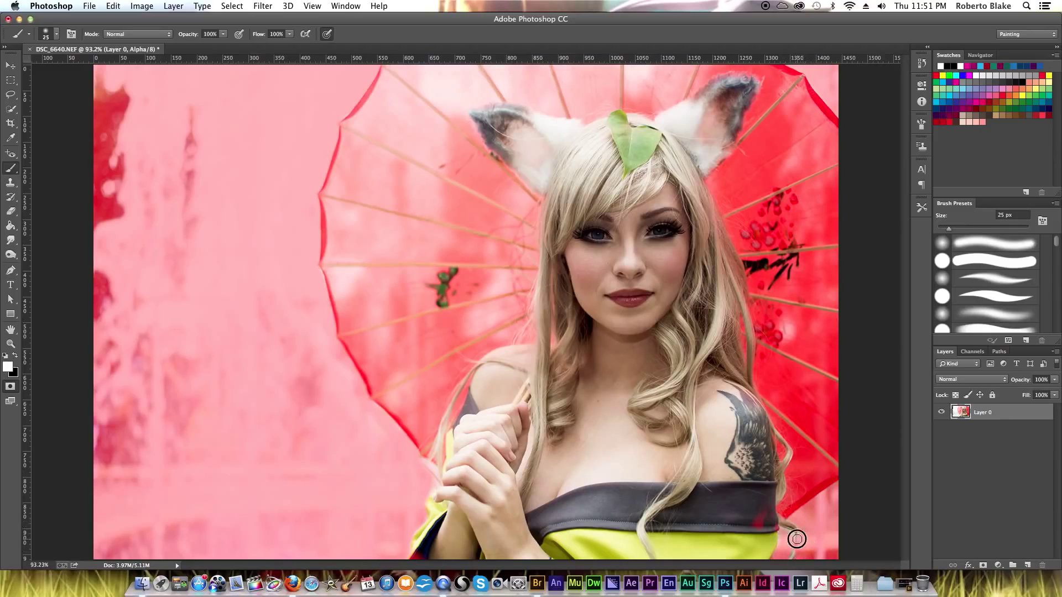
key(x)
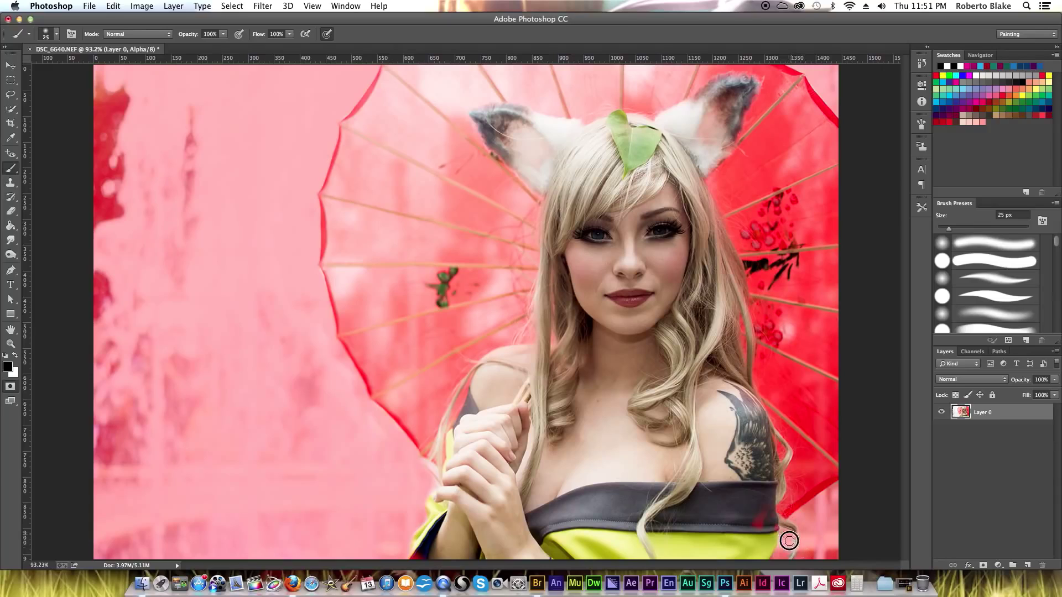
click(781, 552)
key(q)
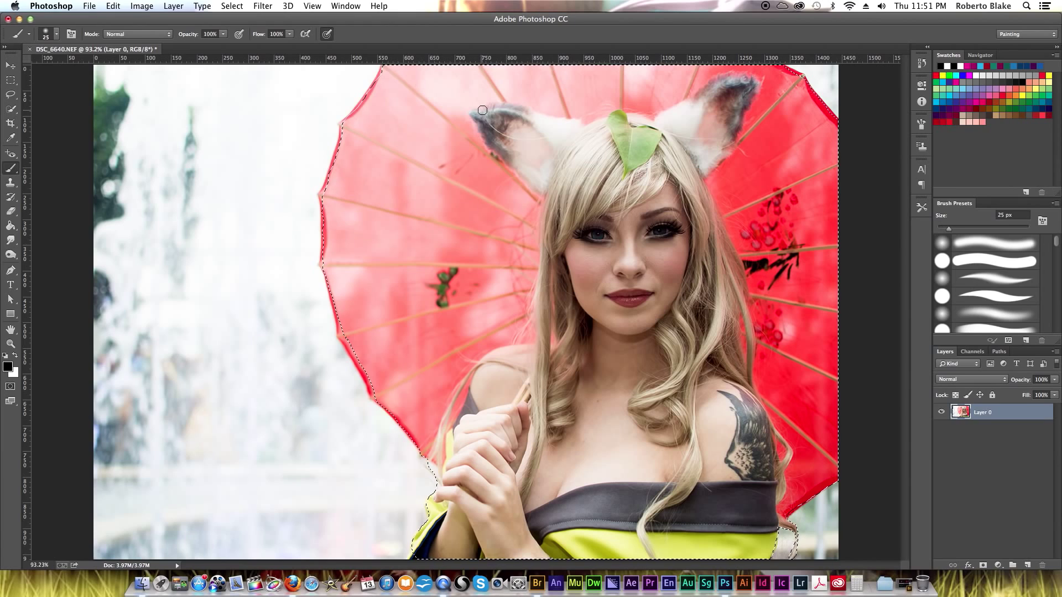
Step: Start Refine Edge on the selection and brush the fountain background beside the umbrella's lower edge with the size 35 refine brush
key(w)
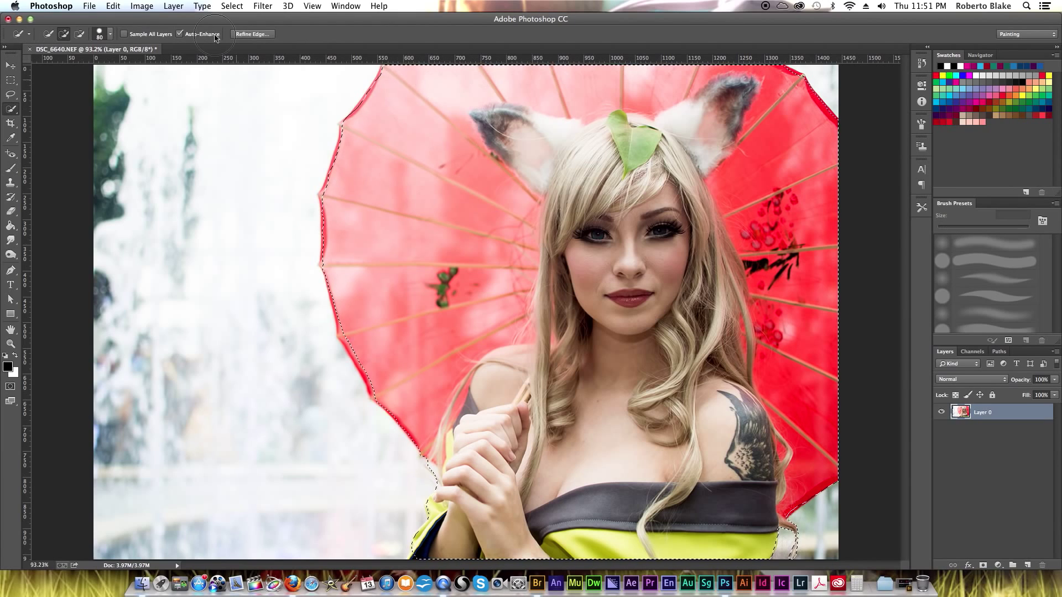
click(251, 35)
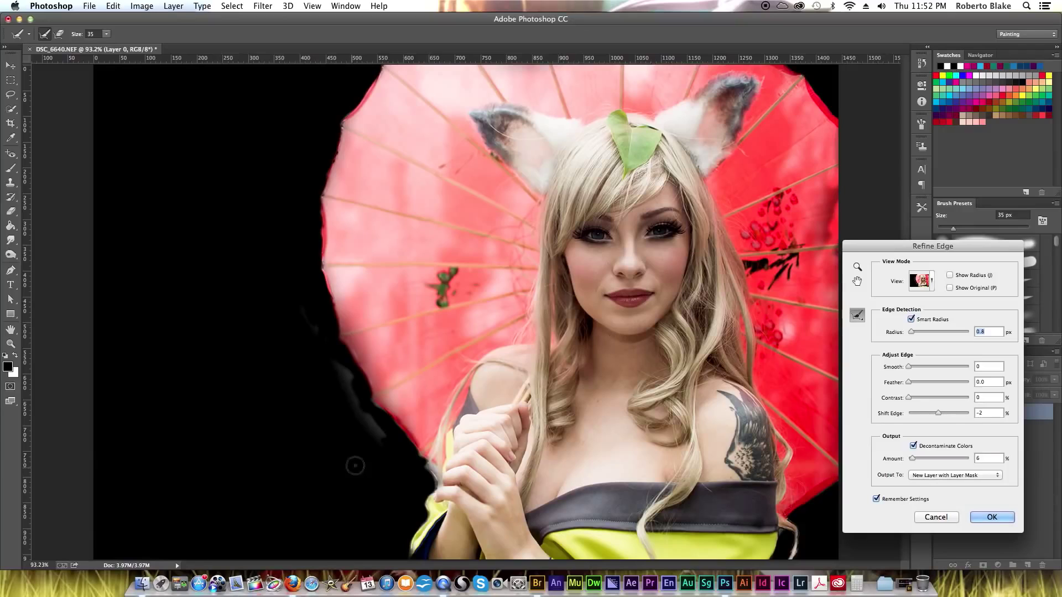
mouse_move(387, 451)
mouse_down()
mouse_move(344, 368)
mouse_move(298, 314)
mouse_up()
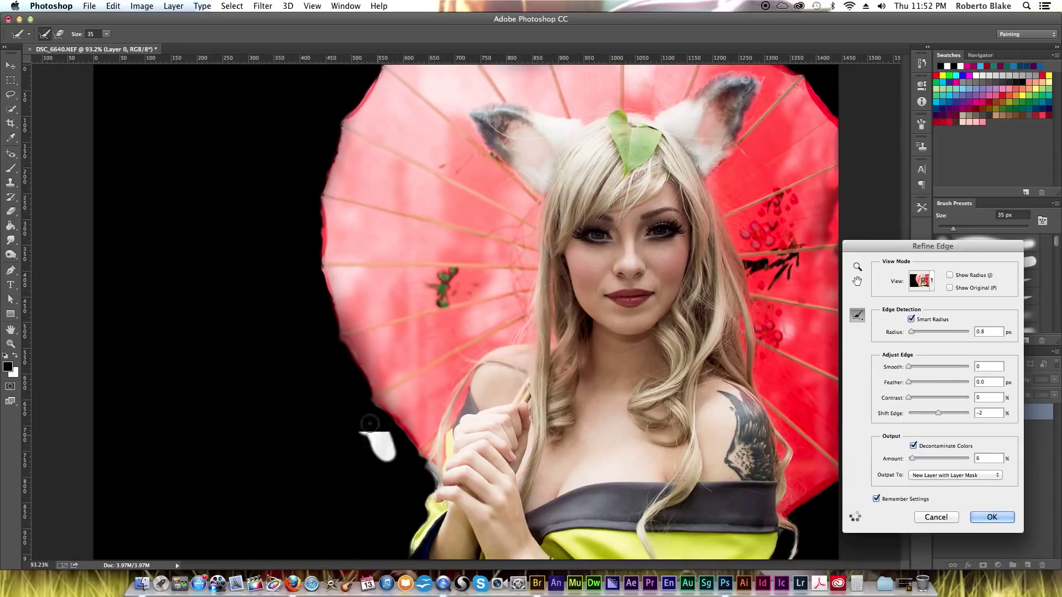
mouse_move(389, 456)
mouse_down()
mouse_move(370, 413)
mouse_move(399, 451)
mouse_move(388, 429)
mouse_up()
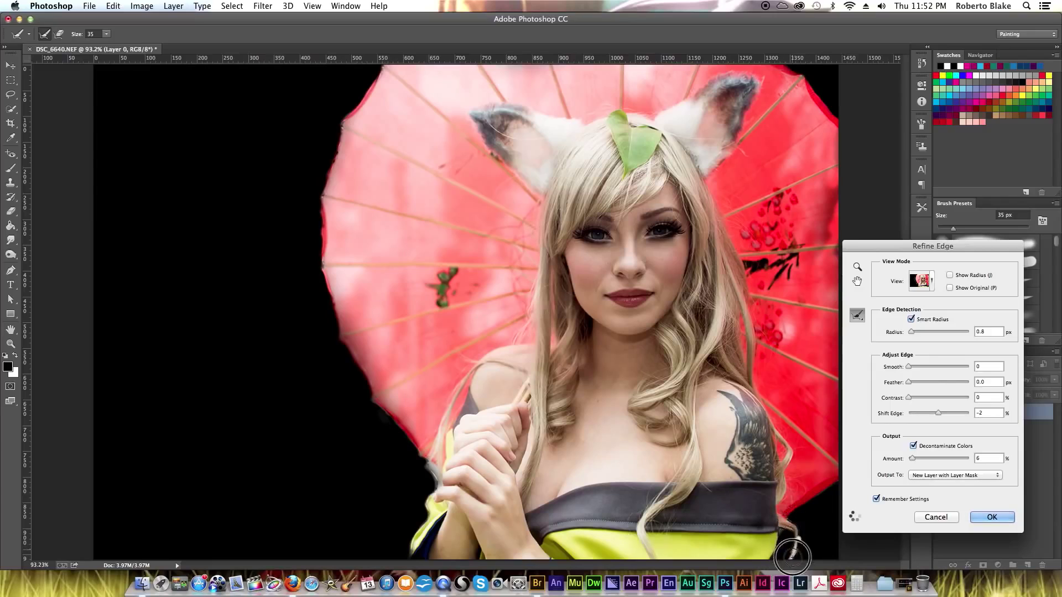
Step: Refine the edges around the loose hair strand and the sleeve, and output the result as New Layer with Layer Mask
mouse_move(796, 545)
mouse_down()
mouse_move(805, 536)
mouse_move(795, 560)
mouse_up()
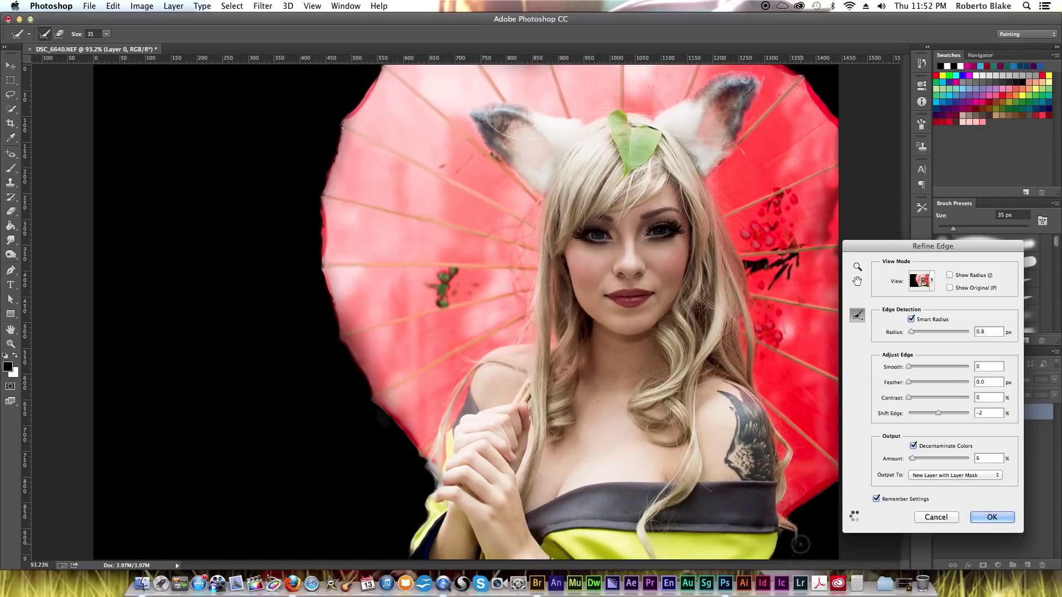
mouse_move(788, 540)
mouse_down()
mouse_move(794, 517)
mouse_move(802, 562)
mouse_move(825, 549)
mouse_up()
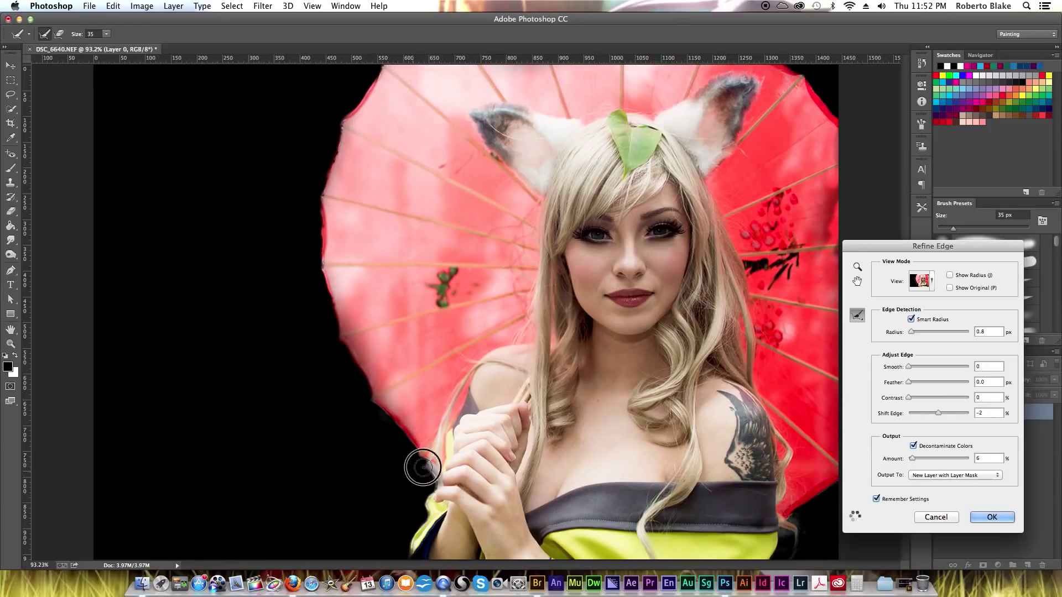
drag(430, 485, 415, 499)
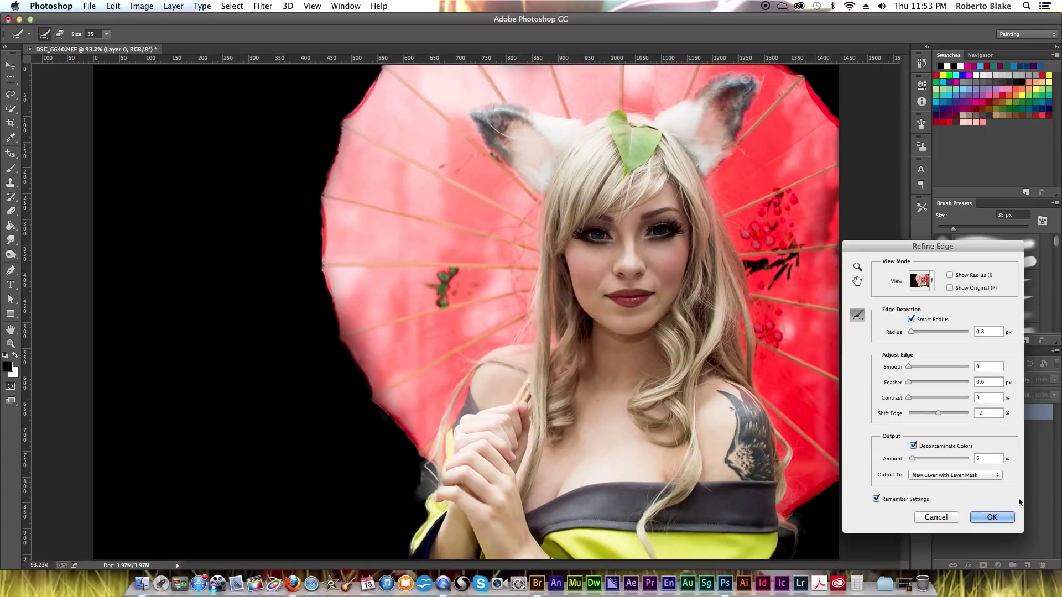
click(998, 517)
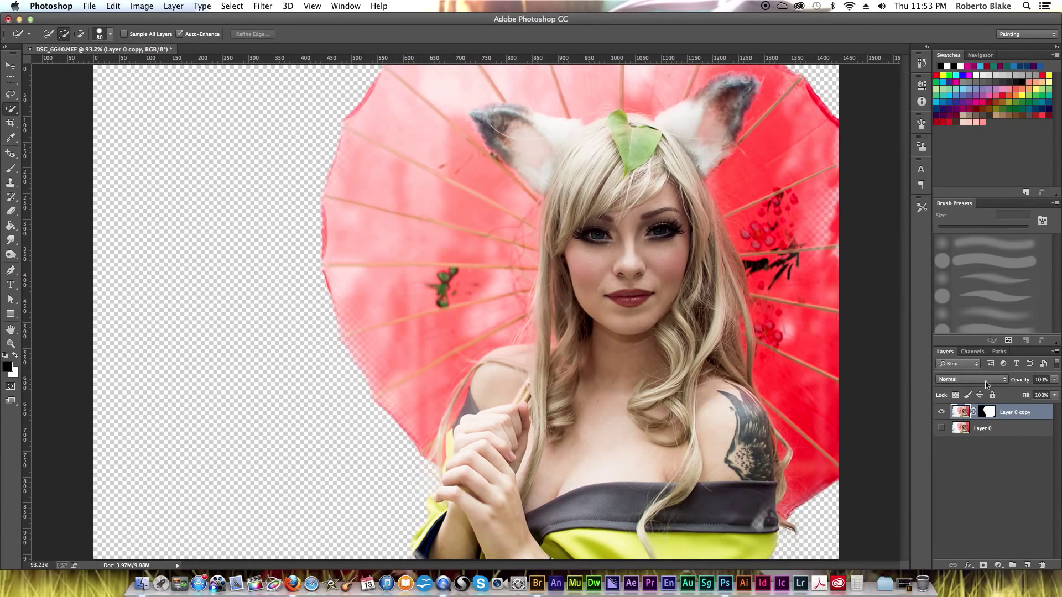
Step: Display Layer 0 copy's layer mask alone and paint out the grey residue outside the subject with a 25 px black brush
click(1014, 431)
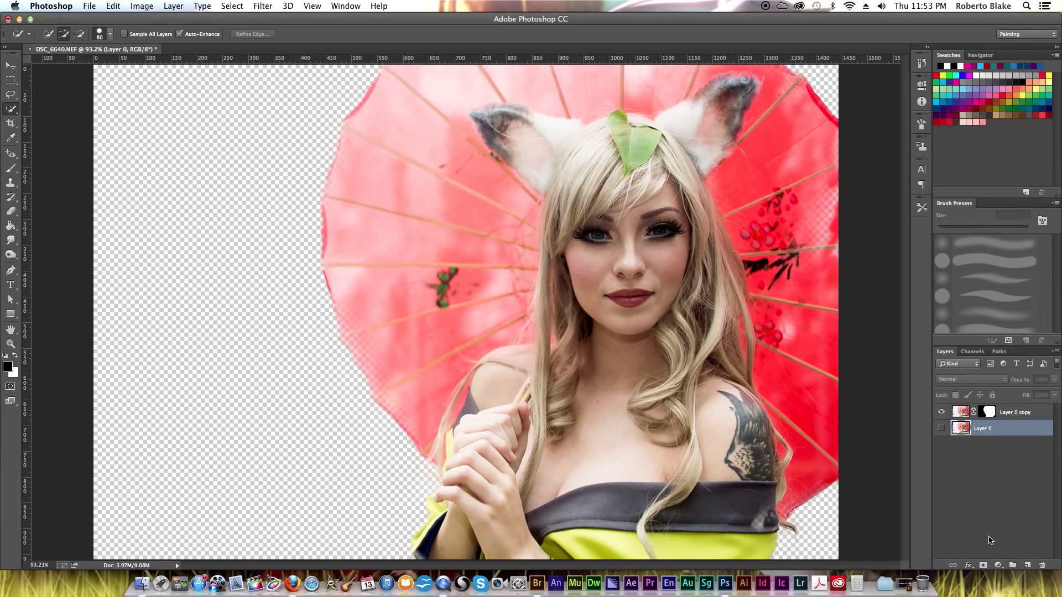
click(989, 412)
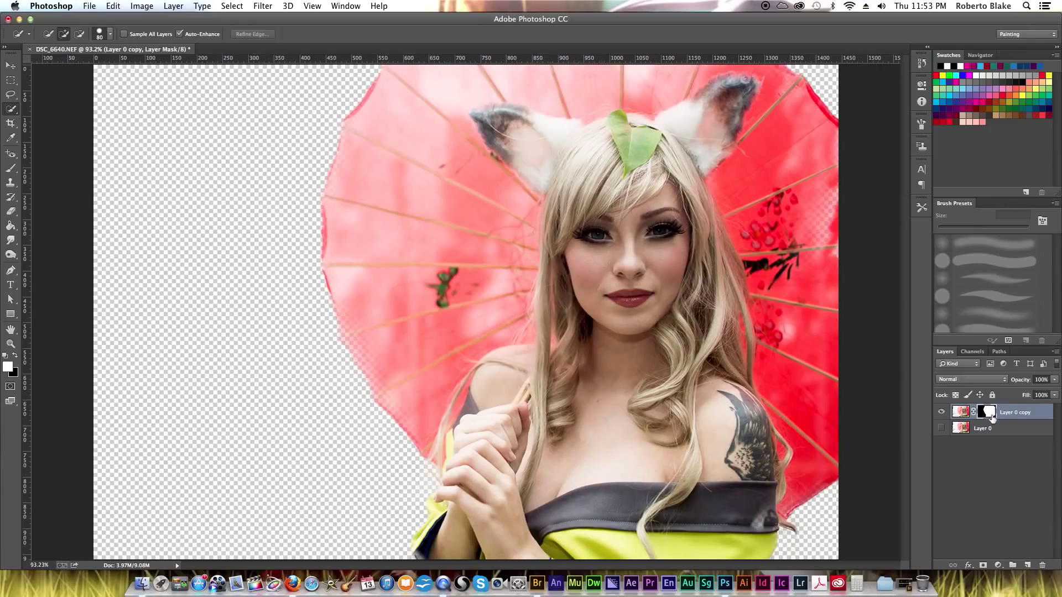
alt+click(989, 412)
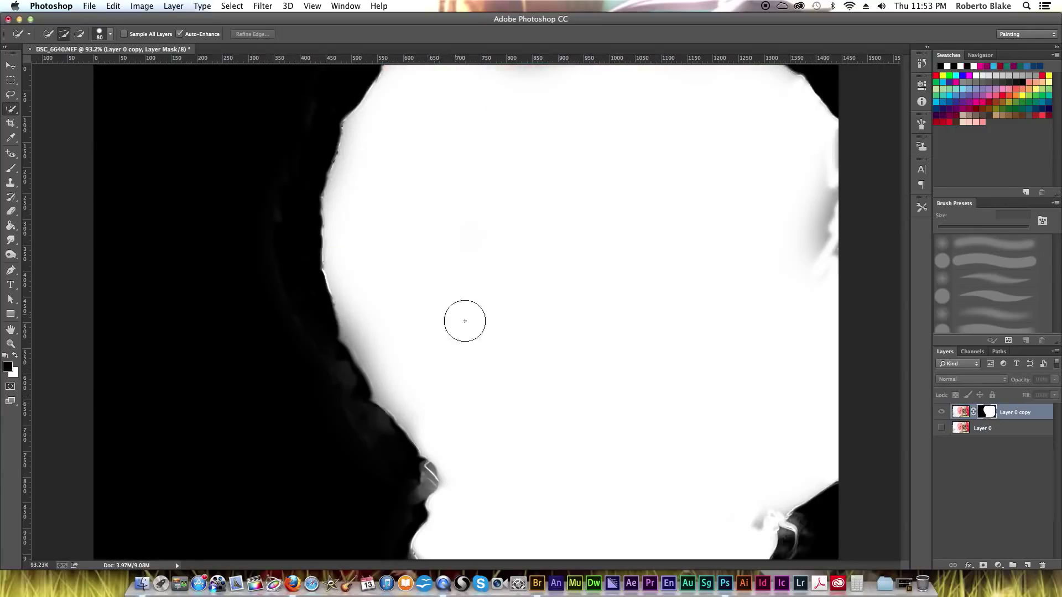
key(x)
drag(392, 489, 411, 478)
key(super+z)
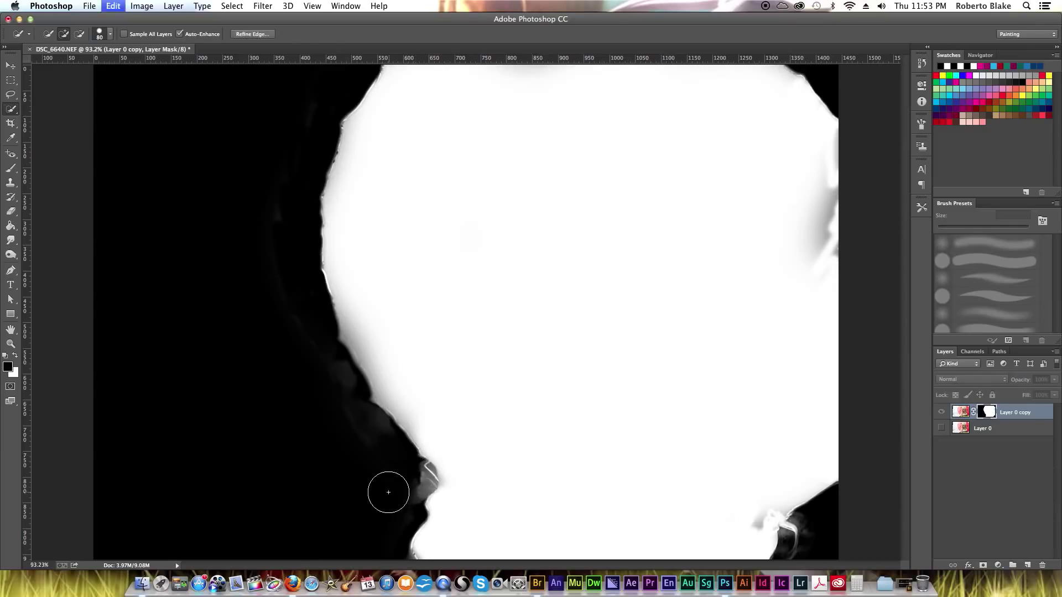
key(b)
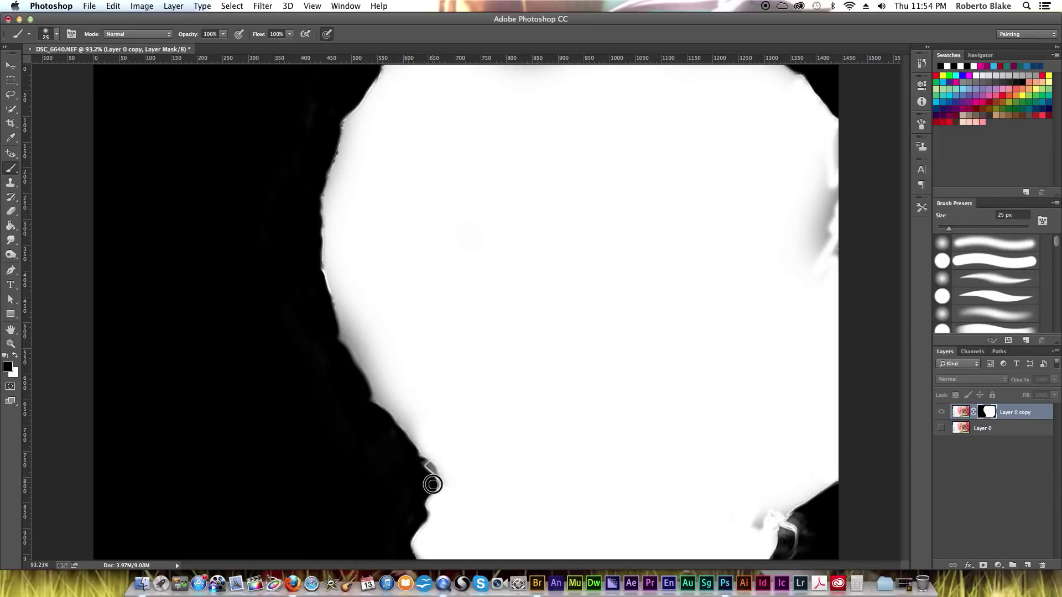
drag(434, 485, 417, 469)
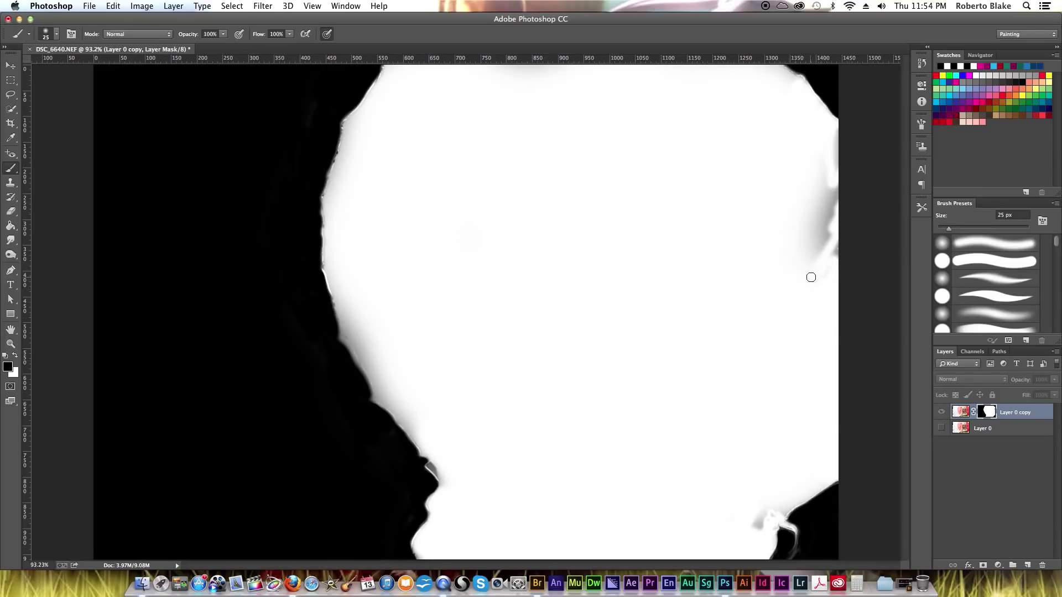
Step: Check the cutout, and fill the mask's grey areas inside the umbrella's right side with a 50 px white brush
alt+click(988, 409)
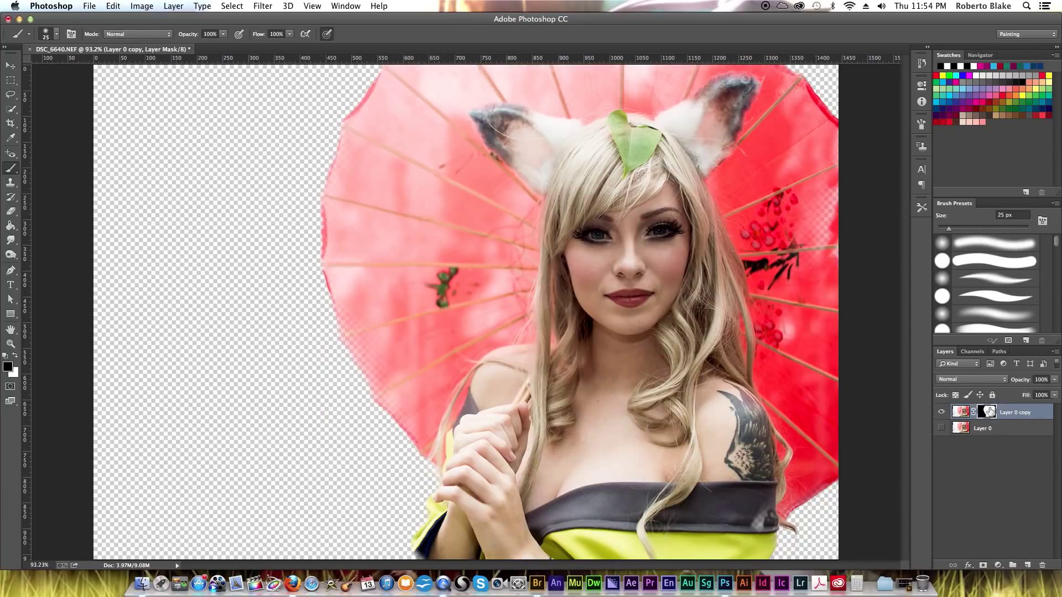
alt+click(988, 411)
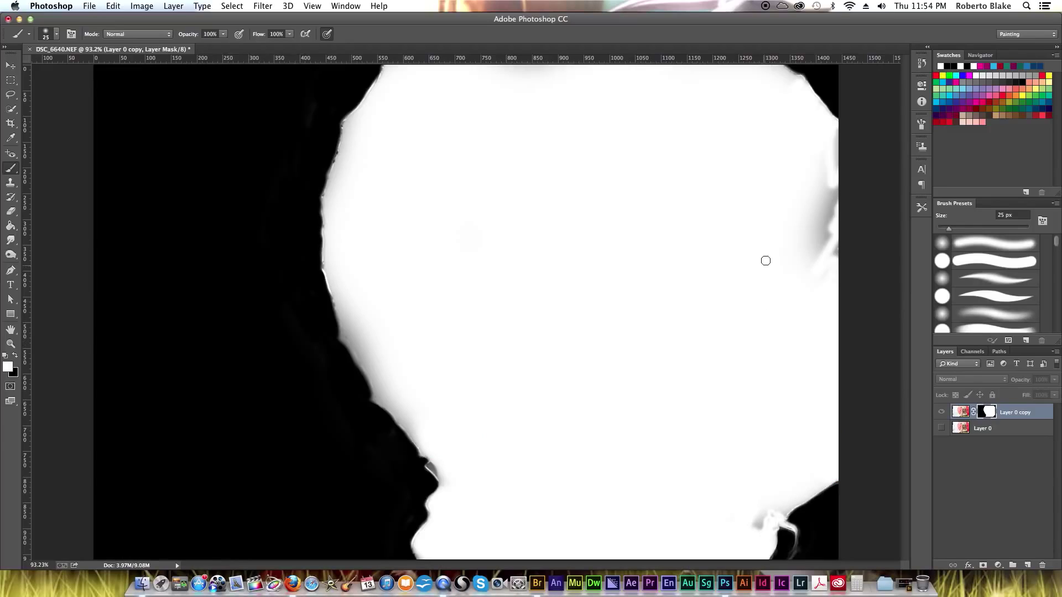
key(])
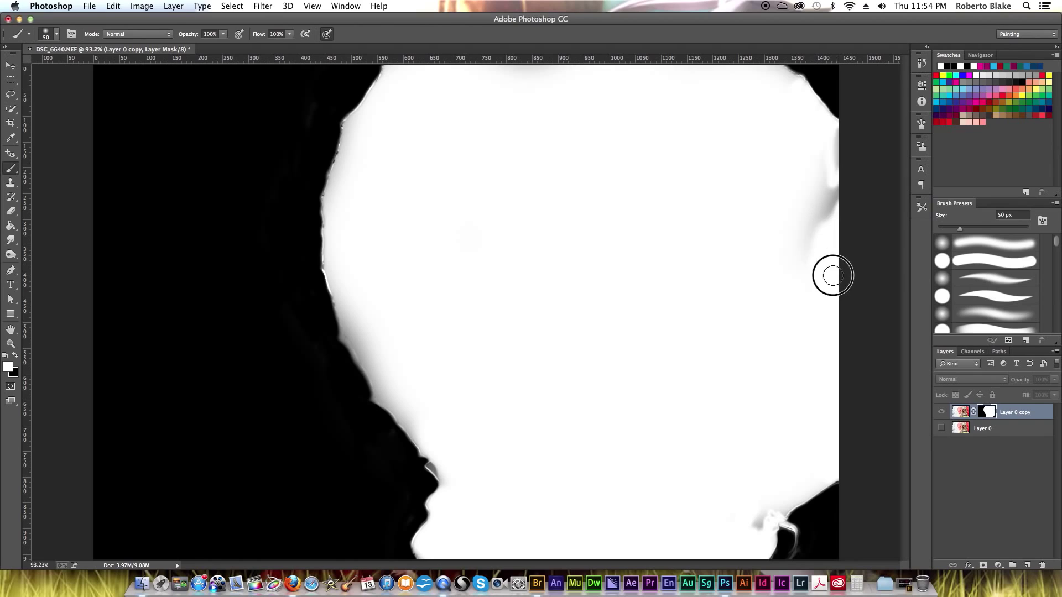
mouse_move(832, 275)
mouse_down()
mouse_move(807, 273)
mouse_move(836, 203)
mouse_move(837, 149)
mouse_move(778, 104)
mouse_move(774, 79)
mouse_move(793, 88)
mouse_move(770, 81)
mouse_up()
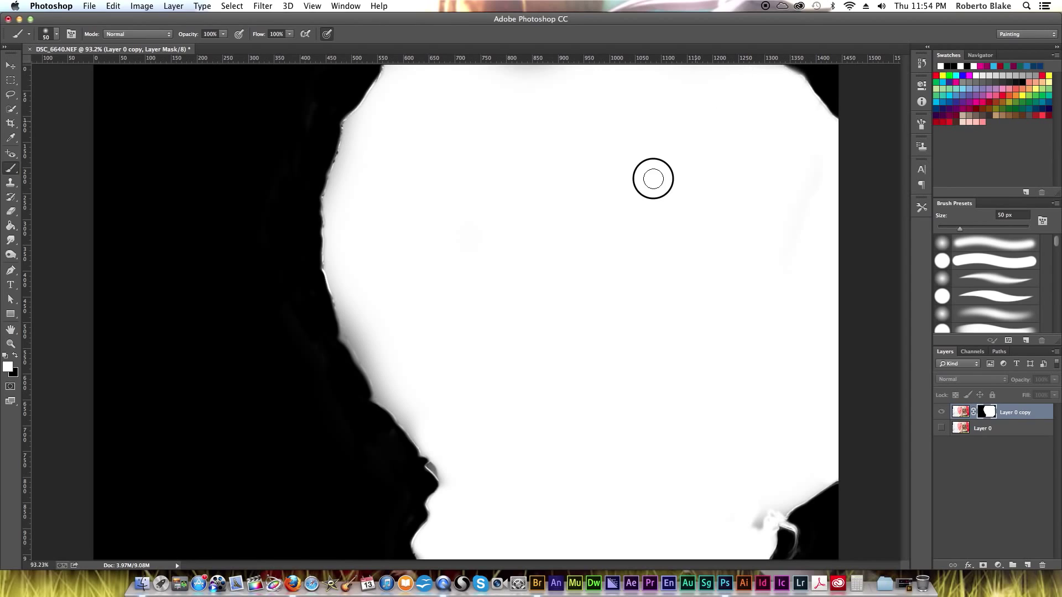
Step: Clean the grey areas along the umbrella's left and lower edges on the mask with a white brush reduced to 30 px, and return to the image
mouse_move(365, 145)
mouse_down()
mouse_move(351, 149)
mouse_move(350, 132)
mouse_move(335, 216)
mouse_move(368, 166)
mouse_up()
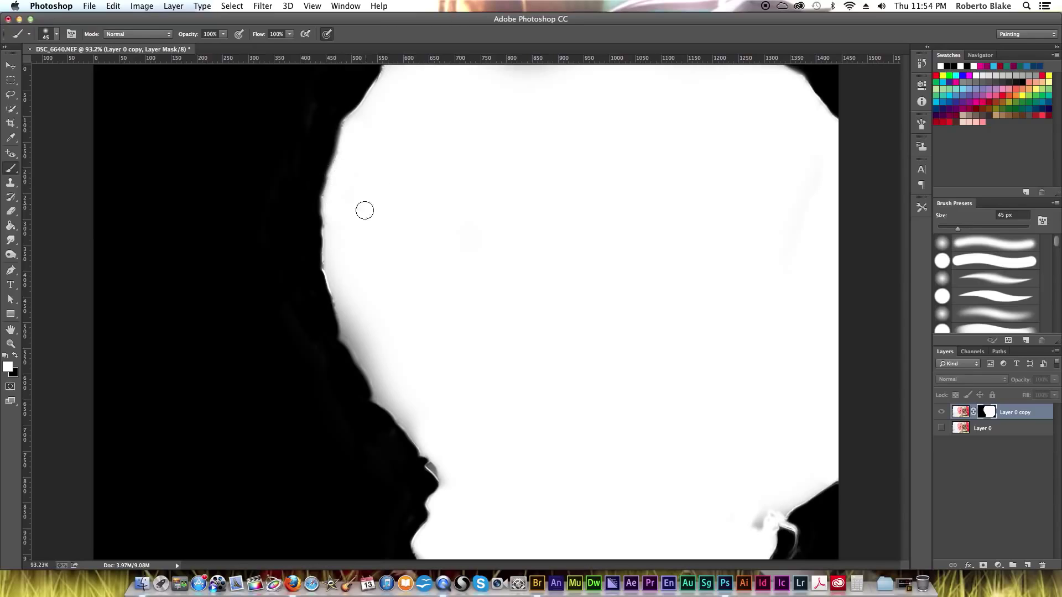
key(bracketleft)
mouse_move(329, 254)
mouse_down()
mouse_move(363, 353)
mouse_move(368, 341)
mouse_move(385, 374)
mouse_move(360, 349)
mouse_move(381, 354)
mouse_move(389, 394)
mouse_move(375, 393)
mouse_move(425, 435)
mouse_move(415, 437)
mouse_move(438, 467)
mouse_move(429, 464)
mouse_move(443, 485)
mouse_move(426, 547)
mouse_up()
mouse_move(706, 518)
mouse_down()
mouse_move(725, 536)
mouse_move(811, 472)
mouse_move(787, 506)
mouse_move(820, 481)
mouse_move(800, 500)
mouse_up()
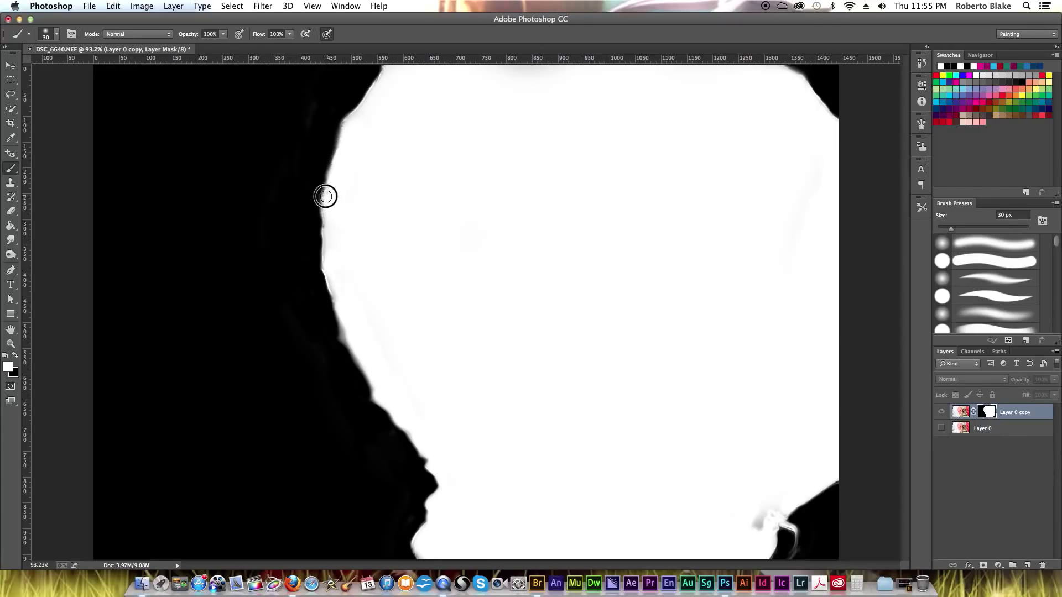
mouse_move(327, 204)
mouse_down()
mouse_move(325, 265)
mouse_move(346, 318)
mouse_up()
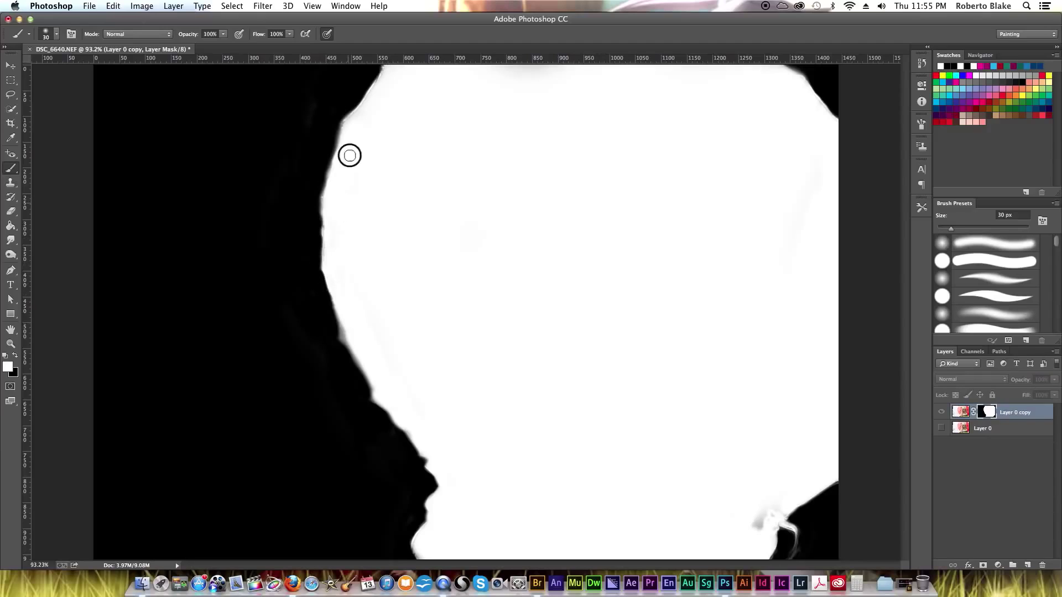
drag(349, 126, 386, 65)
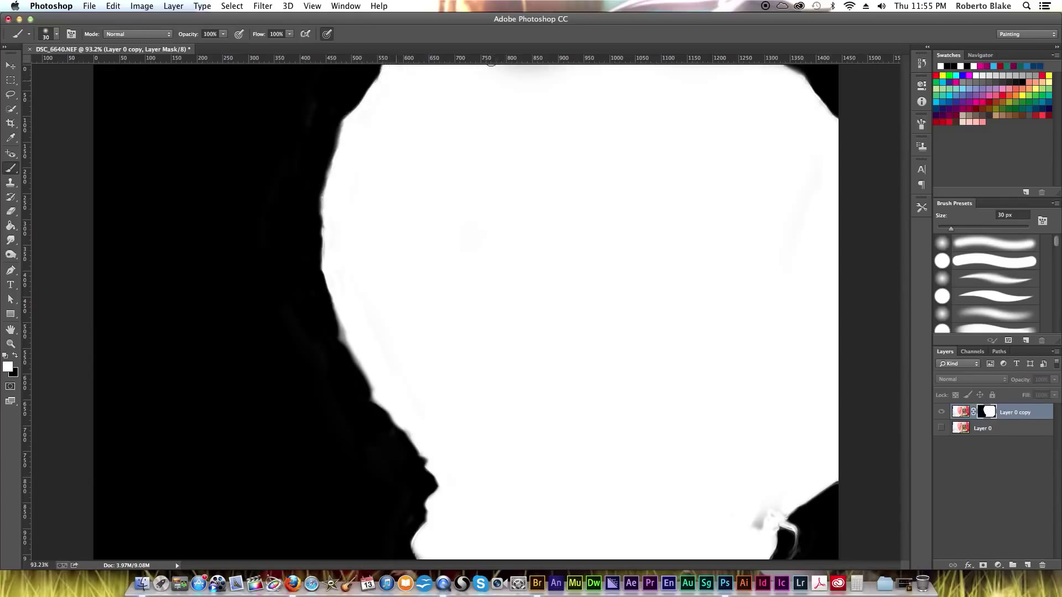
alt+click(988, 412)
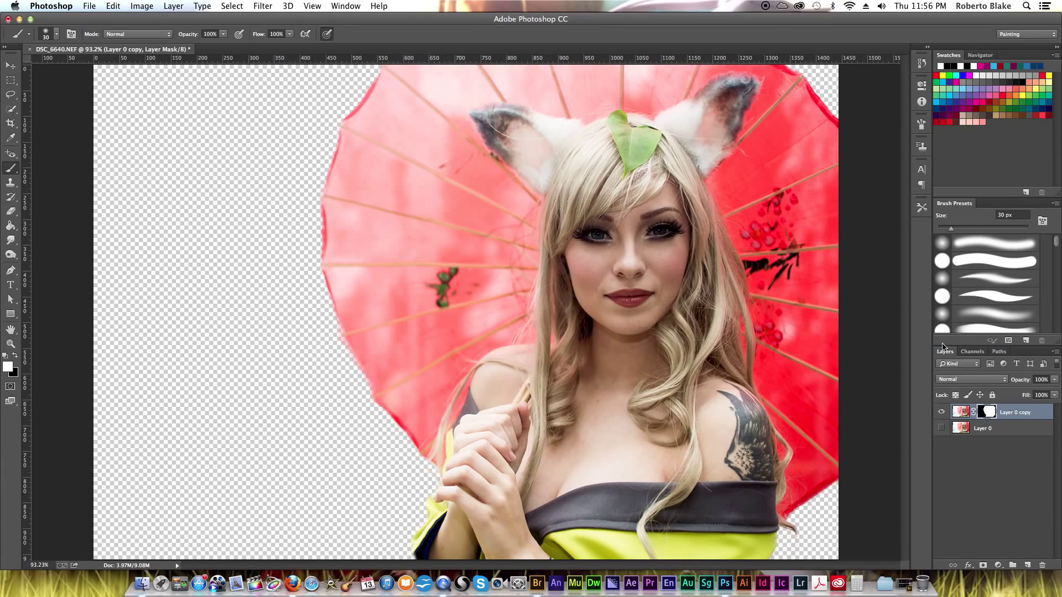
Step: Show Layer 0 and add a Gradient Fill layer above it using Blue, Red, Yellow, Linear style, a 180° angle and Color blend mode
click(942, 428)
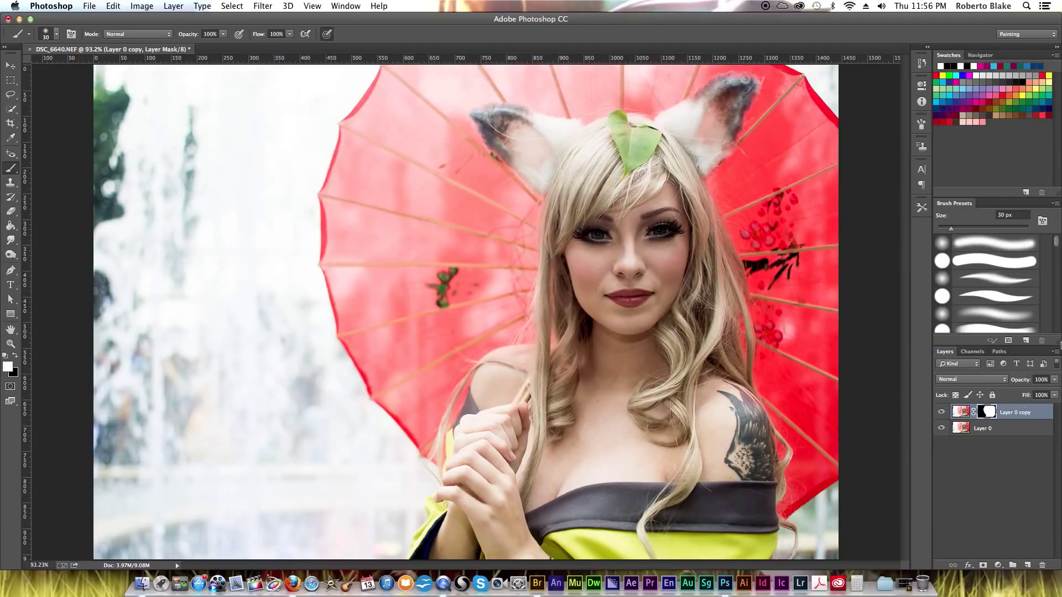
click(1011, 429)
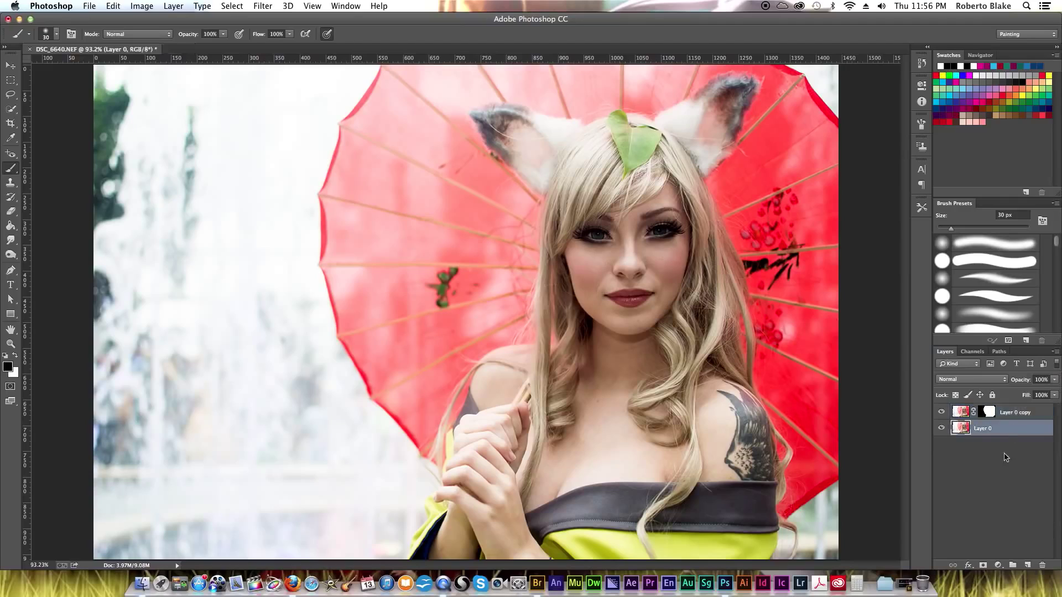
click(999, 565)
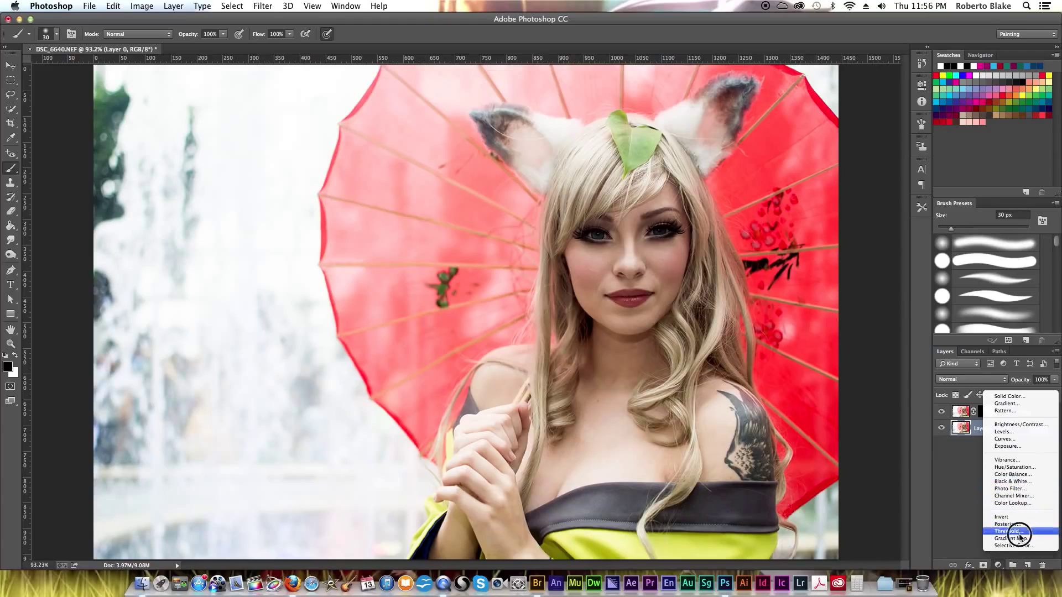
click(1028, 403)
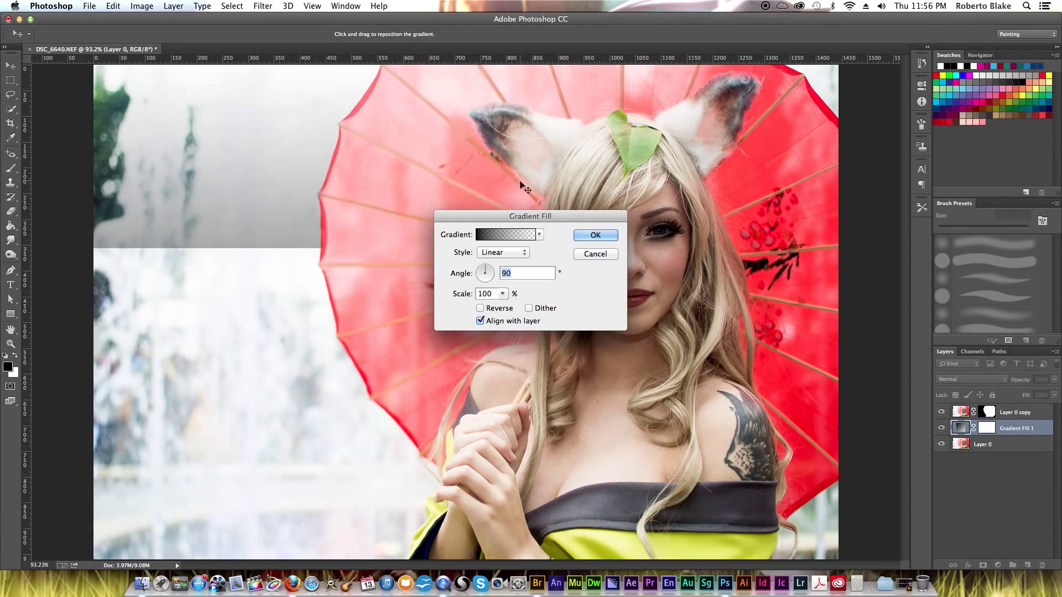
click(539, 235)
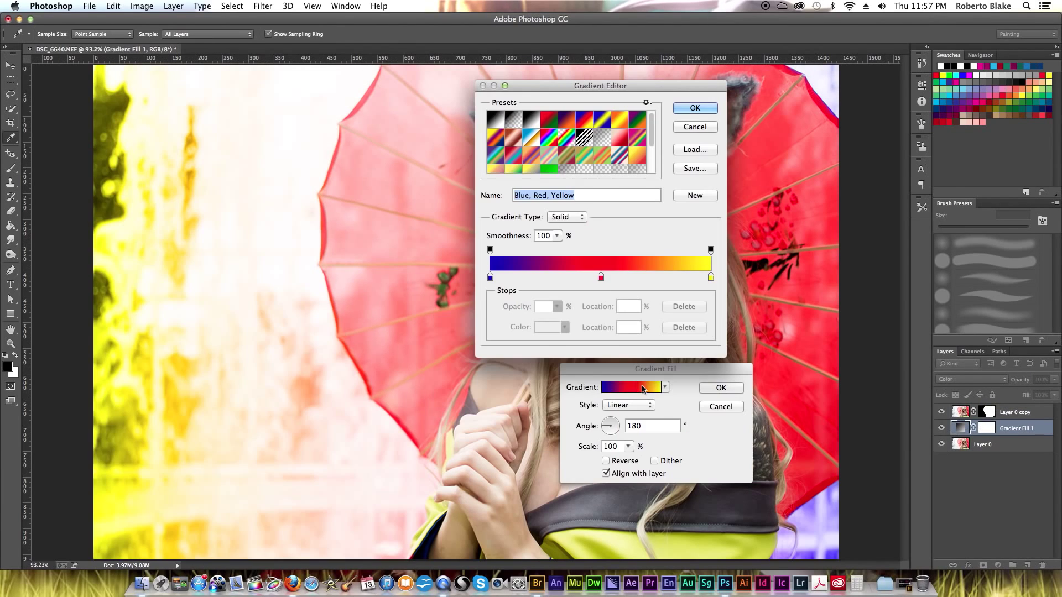
Step: Move the gradient's red stop toward yellow, set the blue-red midpoint to 74% and the red-yellow midpoint to 63%, and accept the fill
drag(600, 277, 568, 277)
drag(641, 274, 663, 277)
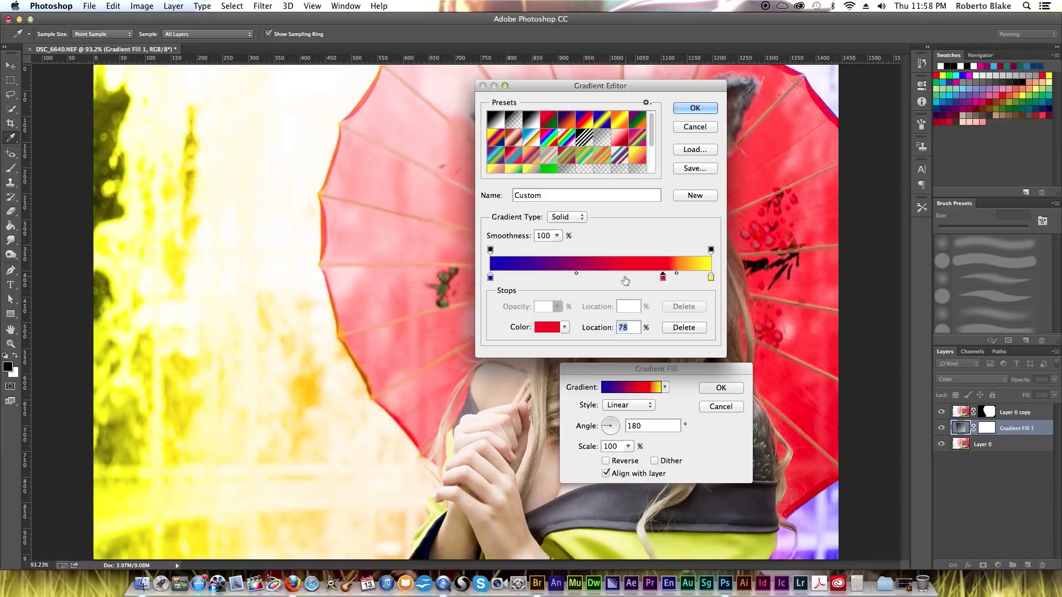
drag(576, 275, 617, 275)
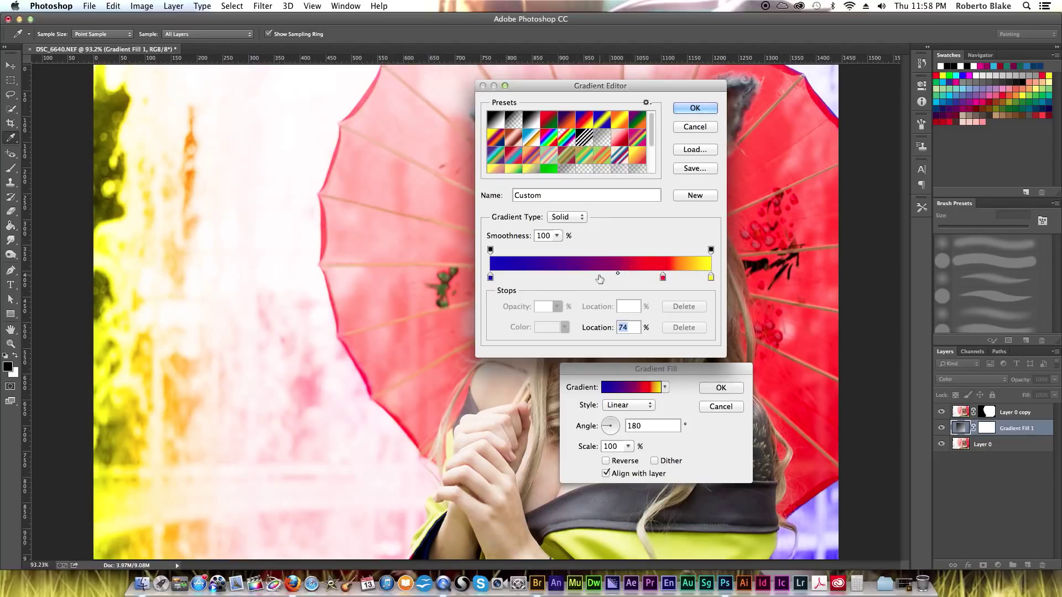
drag(663, 278, 689, 273)
click(675, 273)
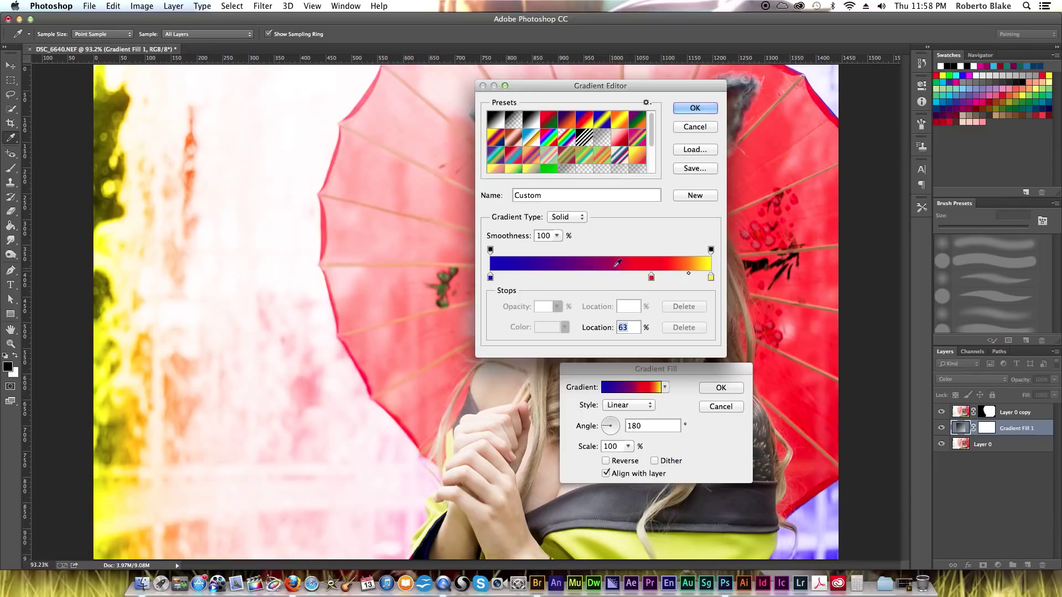
click(695, 108)
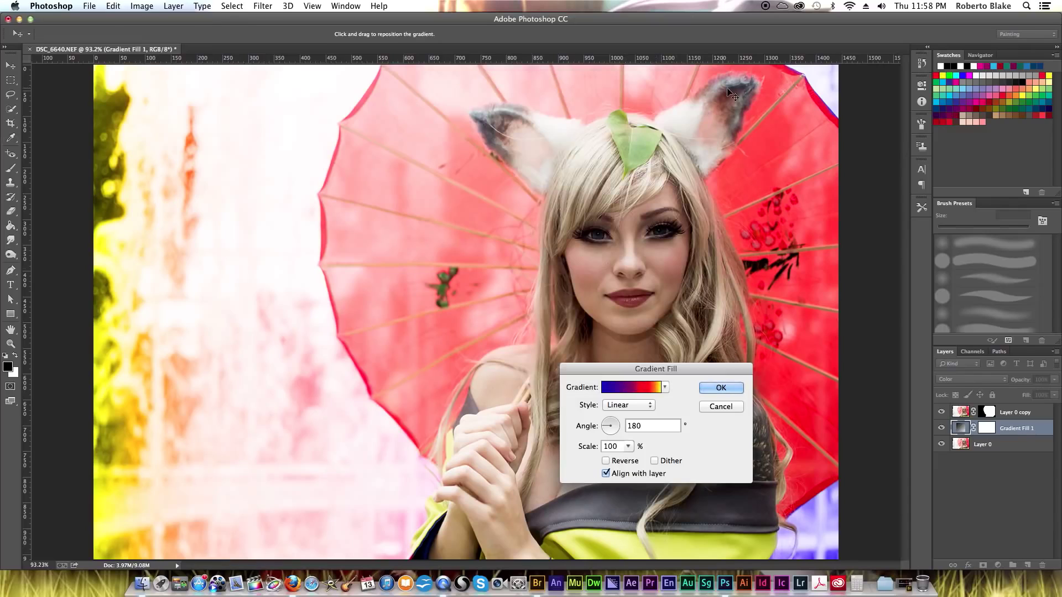
click(721, 388)
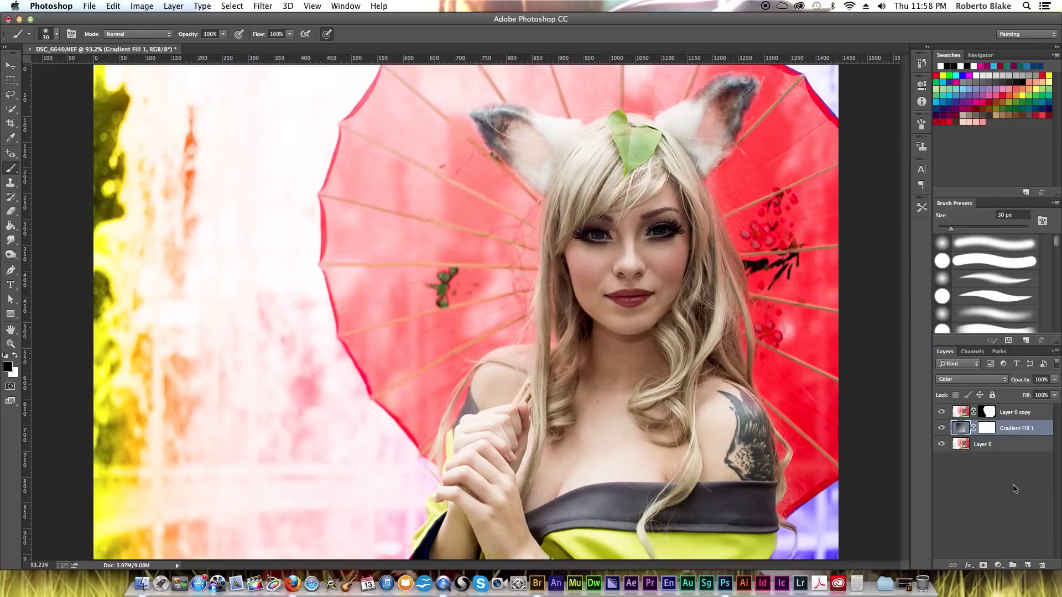
Step: Add a Levels adjustment above the gradient fill, set the midtones to 0.71 and raise the black point slightly
click(998, 565)
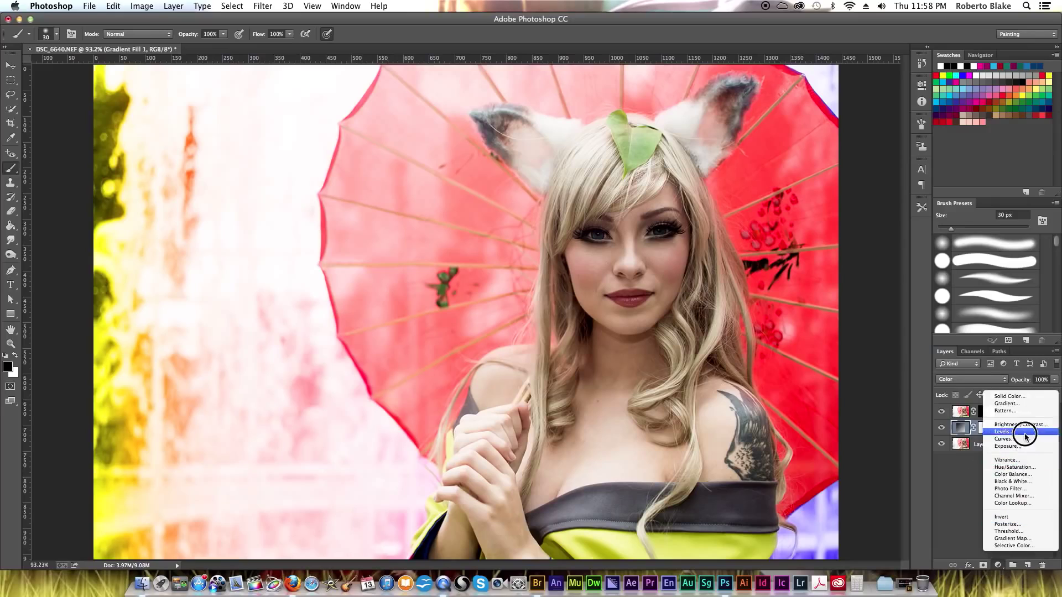
click(1038, 410)
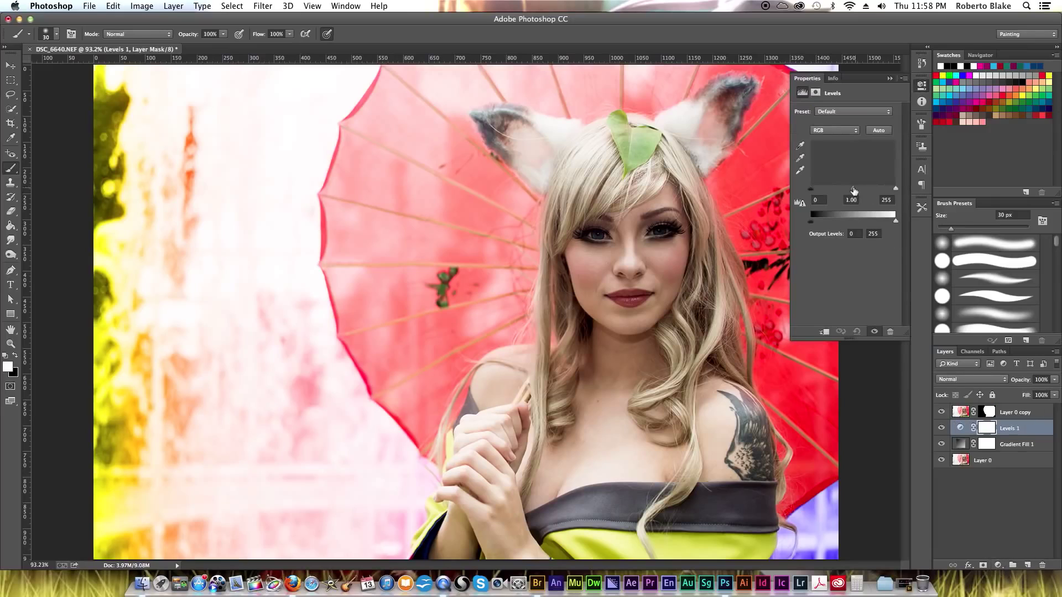
drag(854, 190, 860, 188)
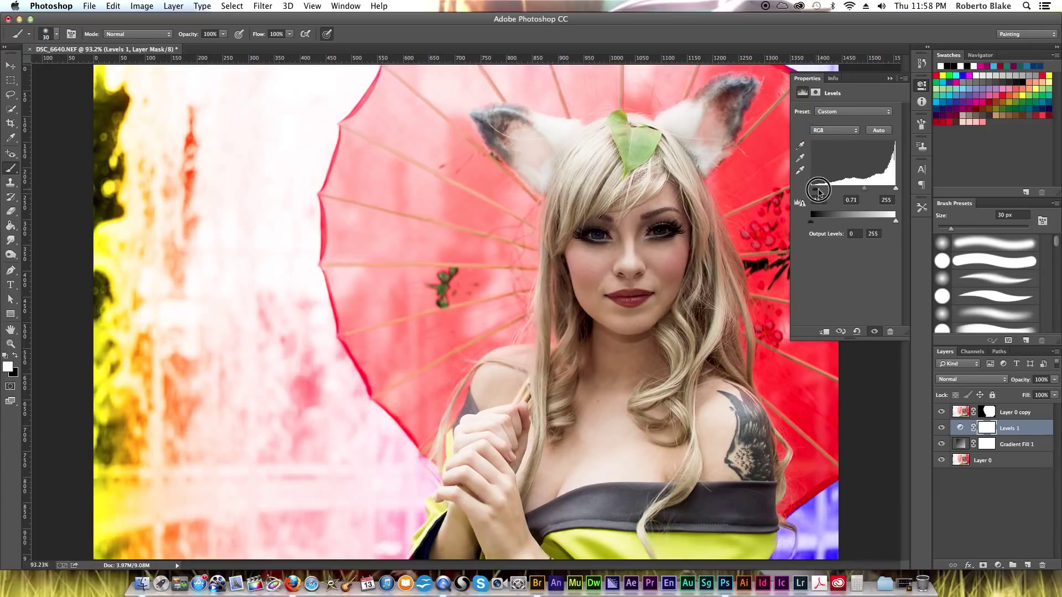
drag(820, 193, 820, 188)
click(891, 79)
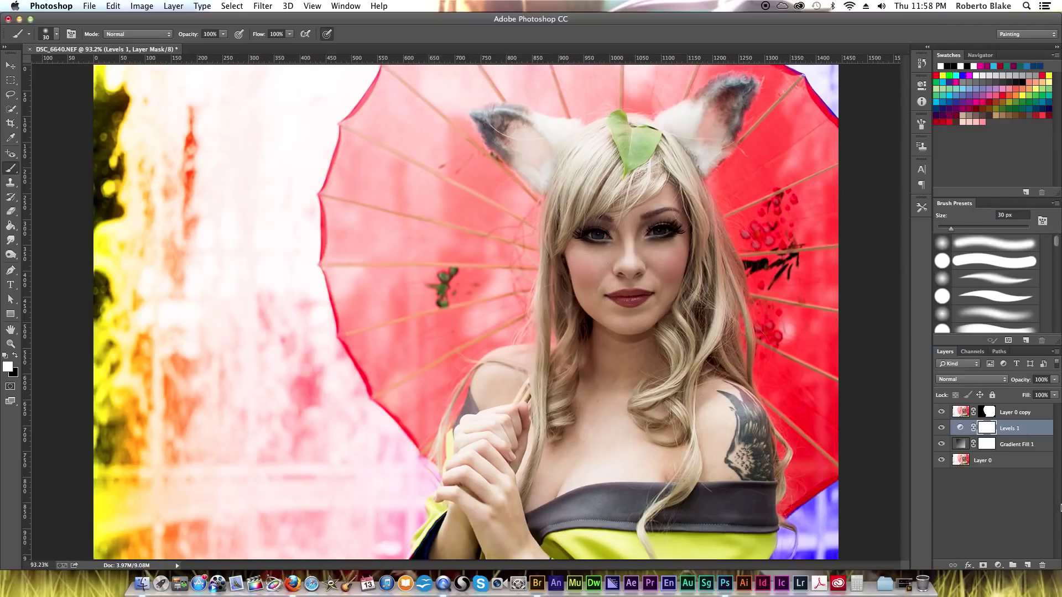
Step: Add a new layer above Levels 1, pick a paint color swatch and enlarge the brush
click(1028, 565)
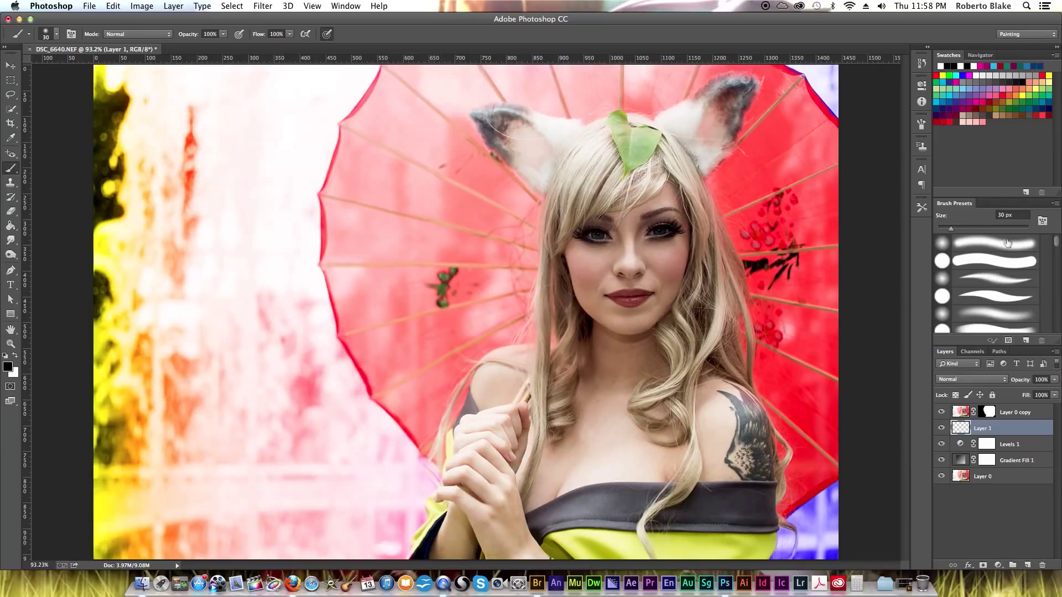
click(937, 102)
key(bracketright)
key(bracketright)
key(bracketright)
key(bracketright)
key(bracketright)
key(bracketright)
key(bracketright)
key(bracketright)
key(bracketright)
key(bracketright)
key(bracketright)
key(bracketright)
key(bracketright)
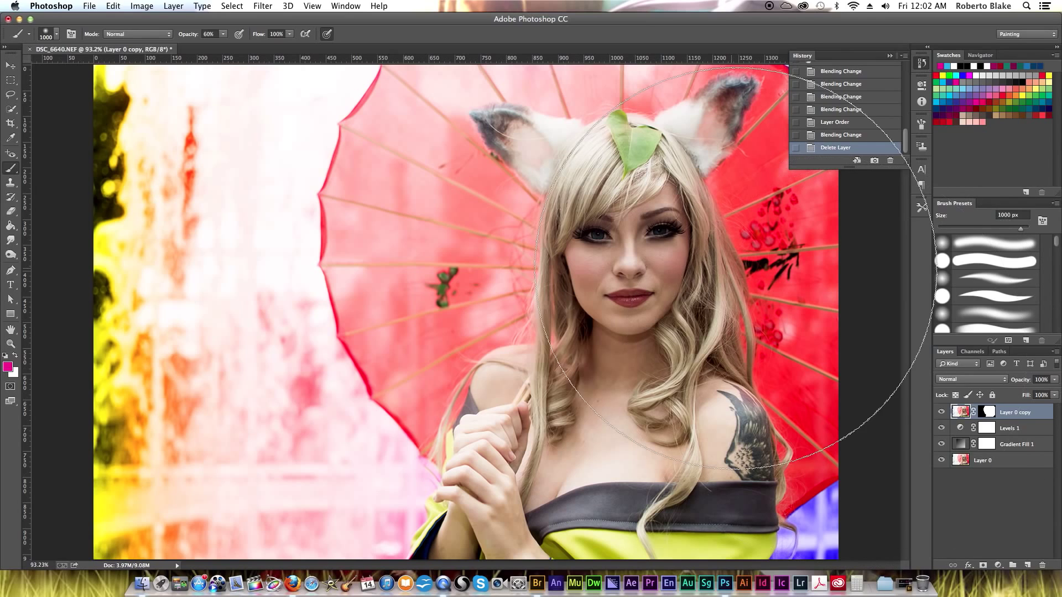
Step: Reduce the brush size to 150 px
key(bracketleft)
key(bracketleft)
key(bracketleft)
key(bracketleft)
key(bracketleft)
key(bracketleft)
key(bracketleft)
key(bracketleft)
key(bracketleft)
key(bracketleft)
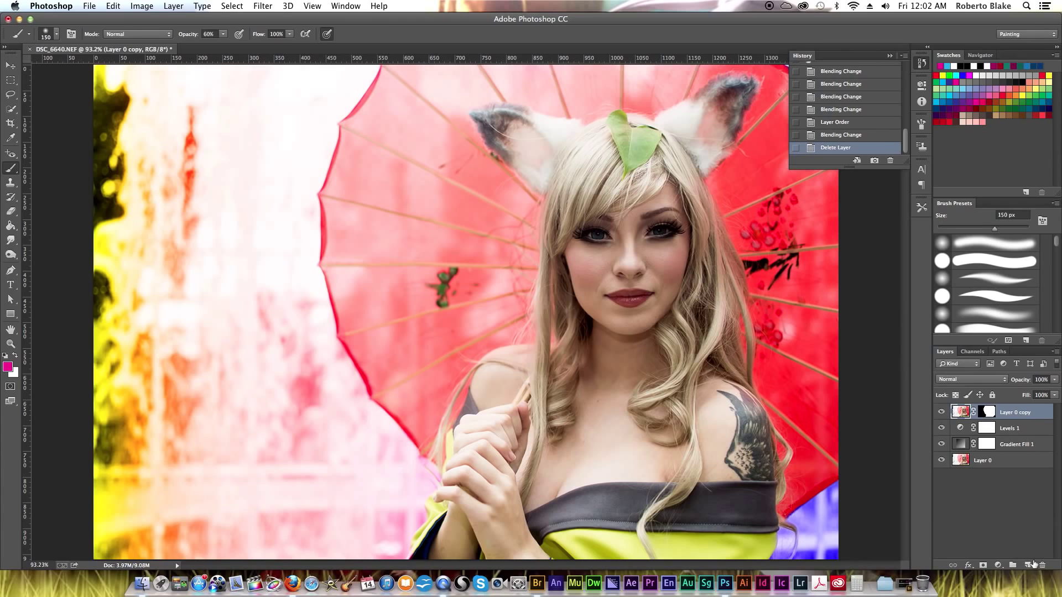
Step: Add a new layer above Layer 0 copy and set its blend mode to Screen
click(1032, 564)
click(994, 378)
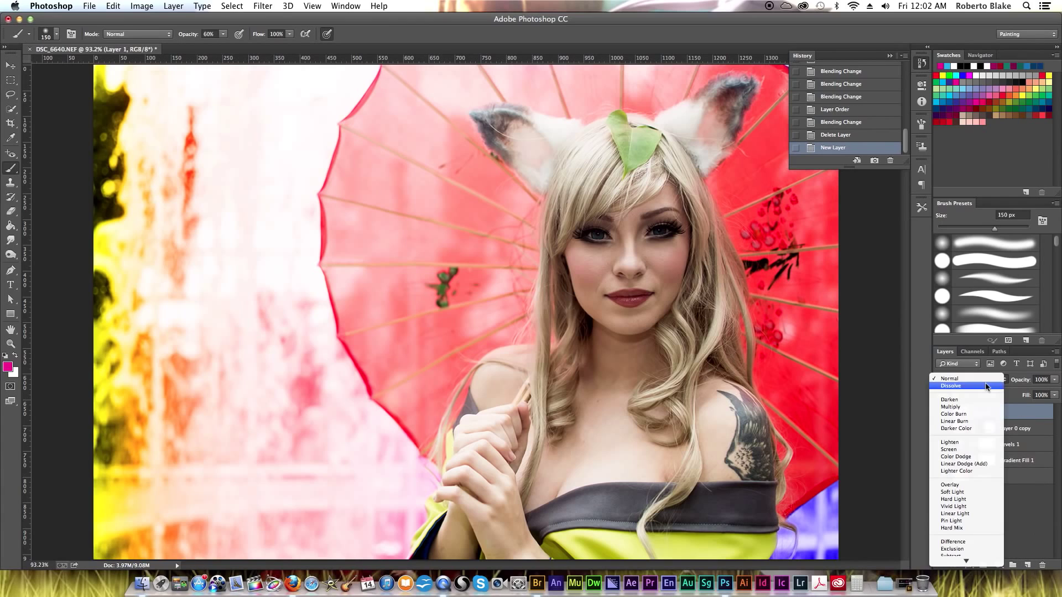
click(932, 413)
key(alt+shift+s)
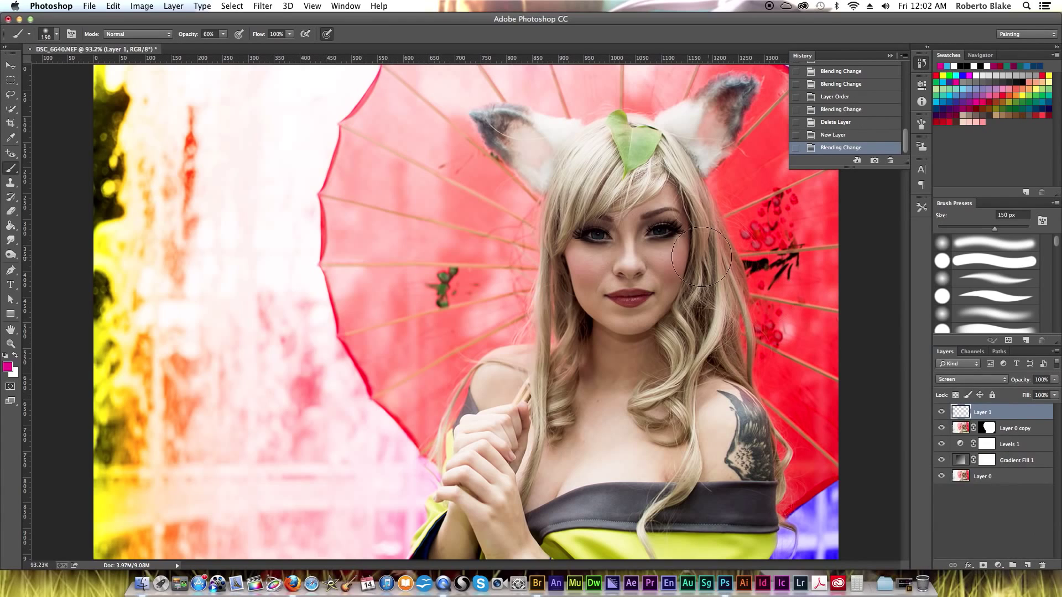
Step: Enlarge the brush to 700 px and set its opacity to 40%
key(bracketright)
key(bracketright)
key(bracketright)
key(bracketright)
key(bracketright)
key(bracketright)
key(bracketright)
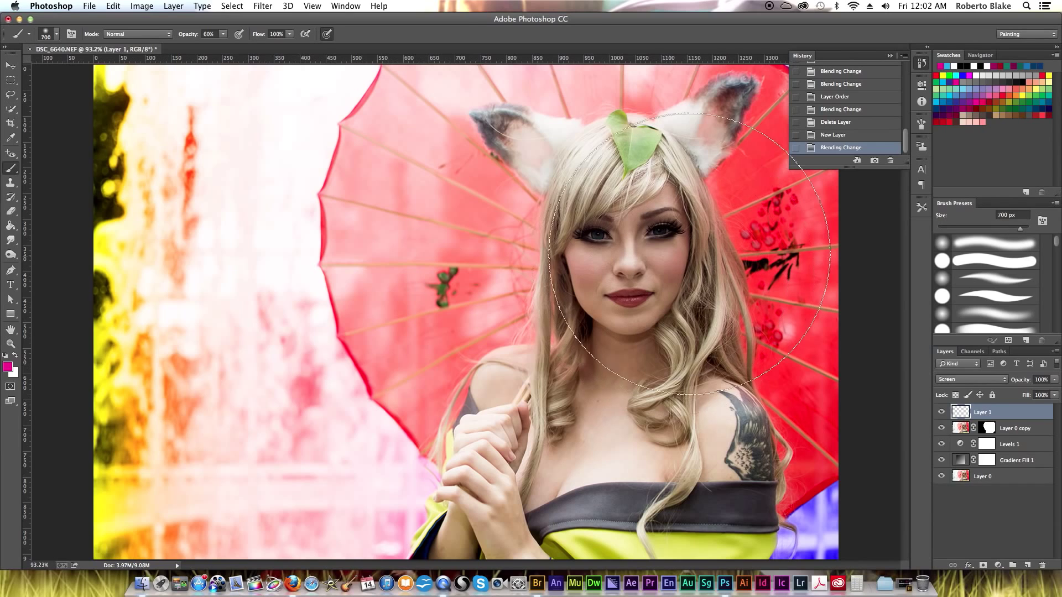
key(bracketright)
key(4)
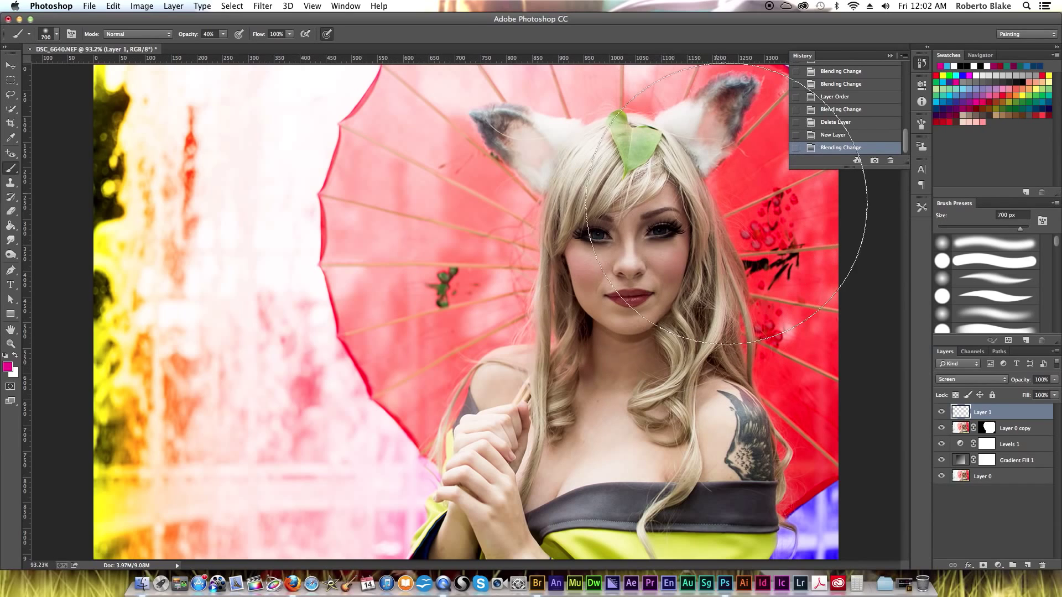
Step: Paint a cyan glow over the hair beside the face's left side with an 800 px brush, raising the opacity to 80%
double_click(939, 101)
click(647, 283)
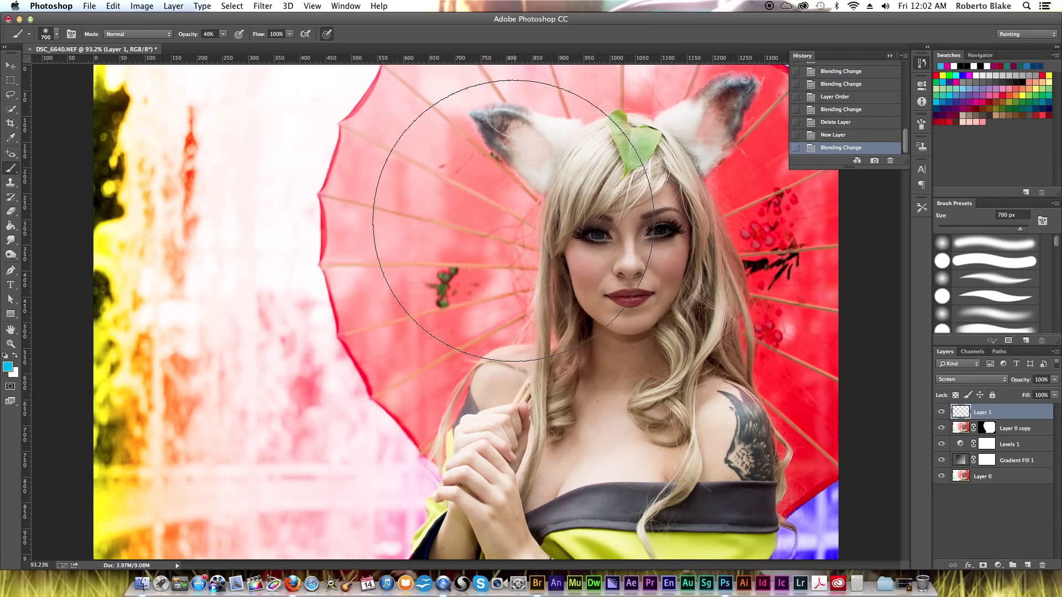
key(bracketright)
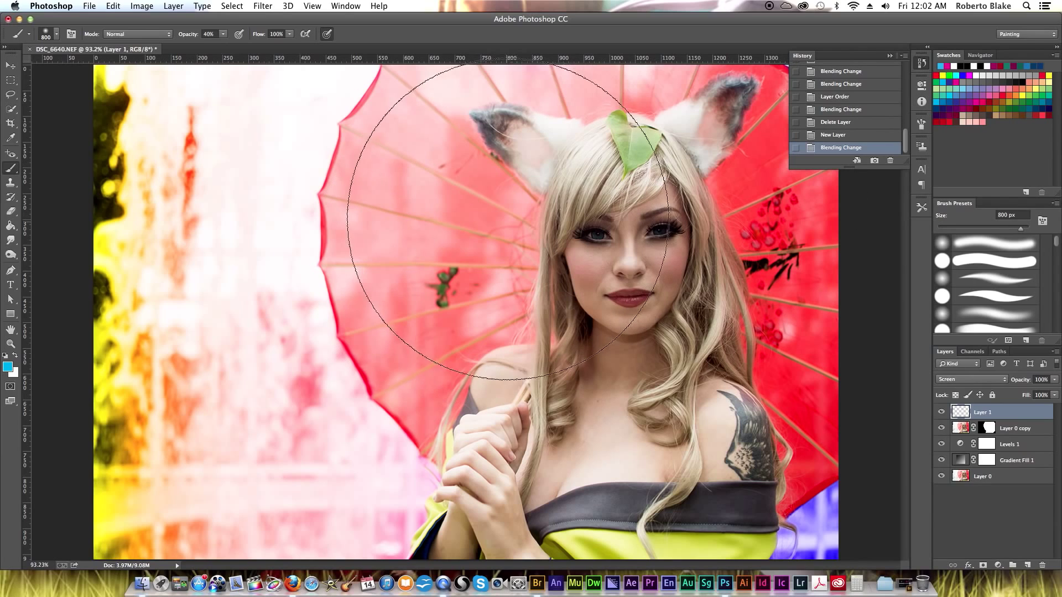
mouse_move(503, 221)
mouse_down()
mouse_move(489, 232)
mouse_move(497, 223)
mouse_move(519, 232)
mouse_up()
key(8)
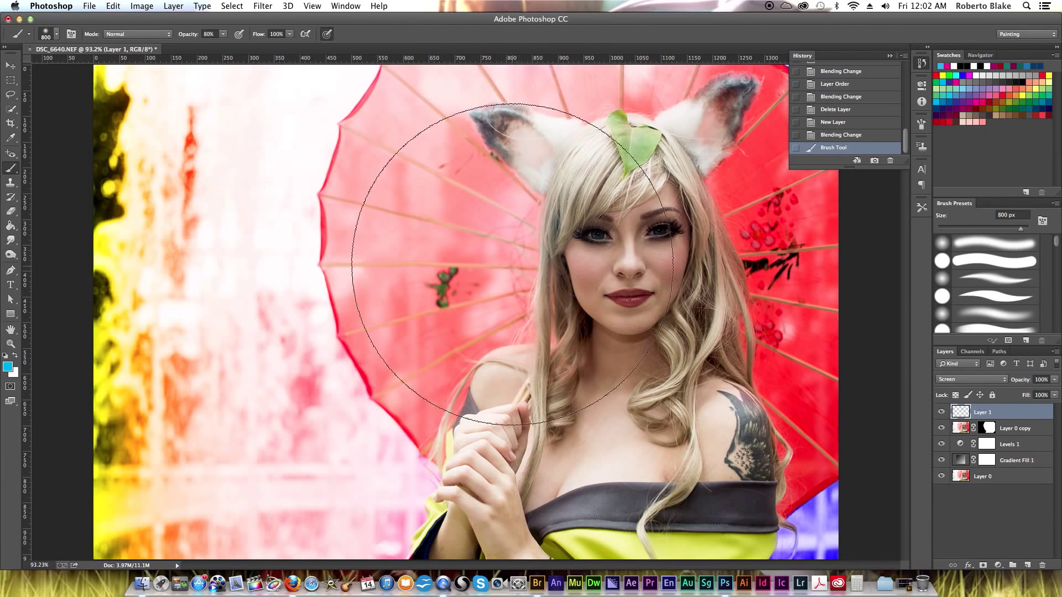
click(533, 253)
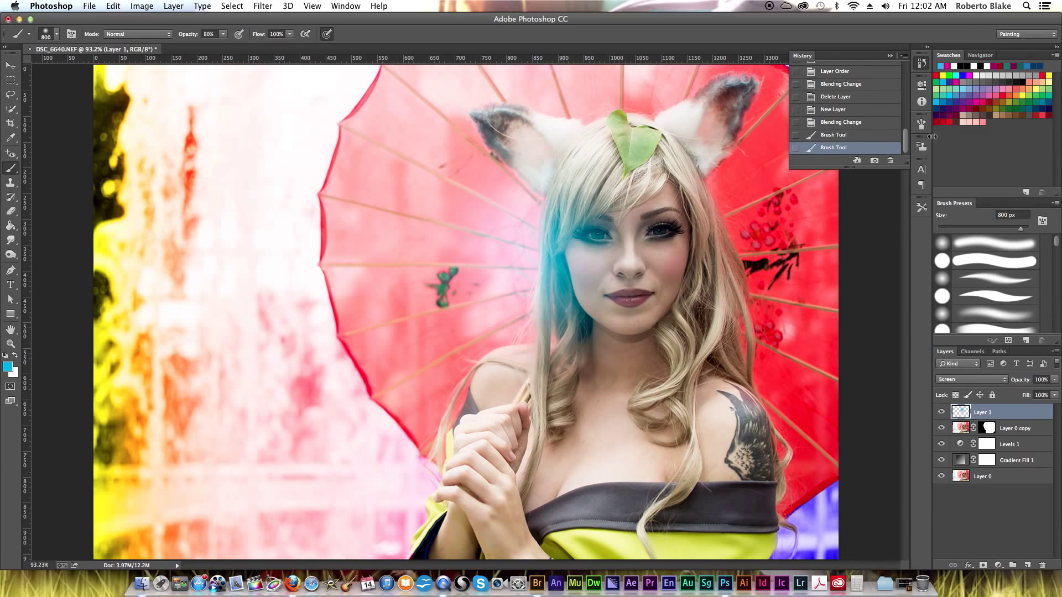
Step: Paint a purple glow over the woman's left-hand shoulder, curl and clasped hands with a 600 px brush
key(bracketleft)
key(bracketleft)
key(bracketleft)
key(bracketleft)
click(972, 101)
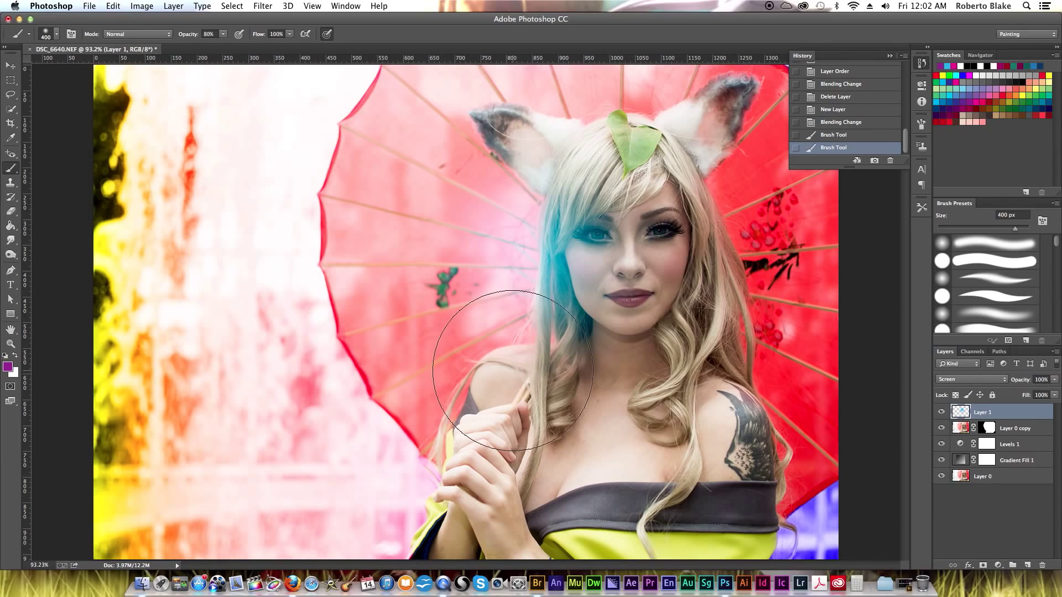
key(bracketright)
key(bracketright)
mouse_move(494, 390)
mouse_down()
mouse_move(491, 412)
mouse_move(486, 392)
mouse_move(487, 403)
mouse_up()
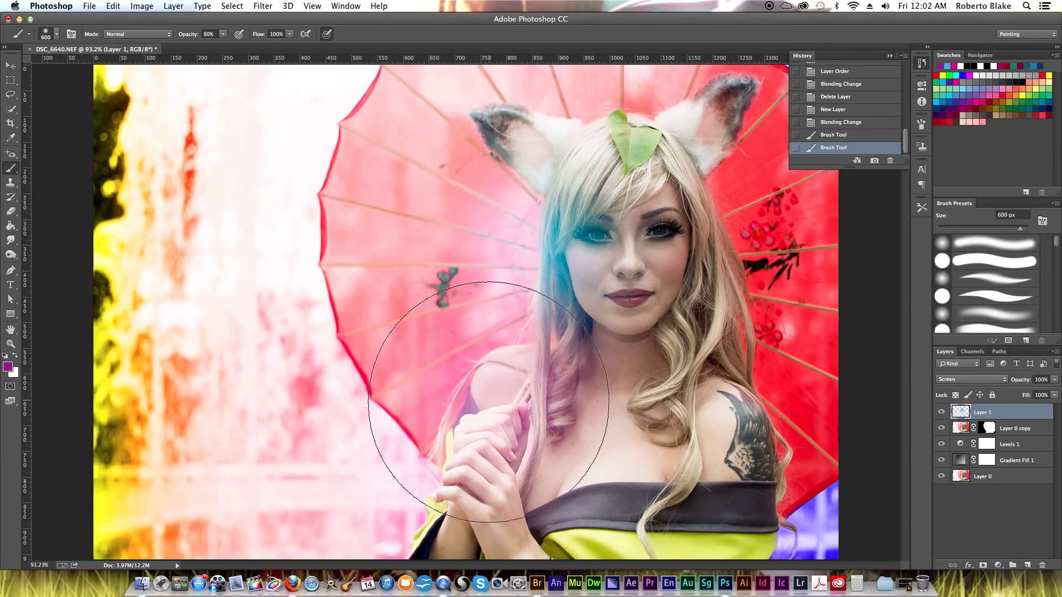
Step: Paint a red glow over the tattooed shoulder and the curls beside it with the 600 px brush
click(1002, 89)
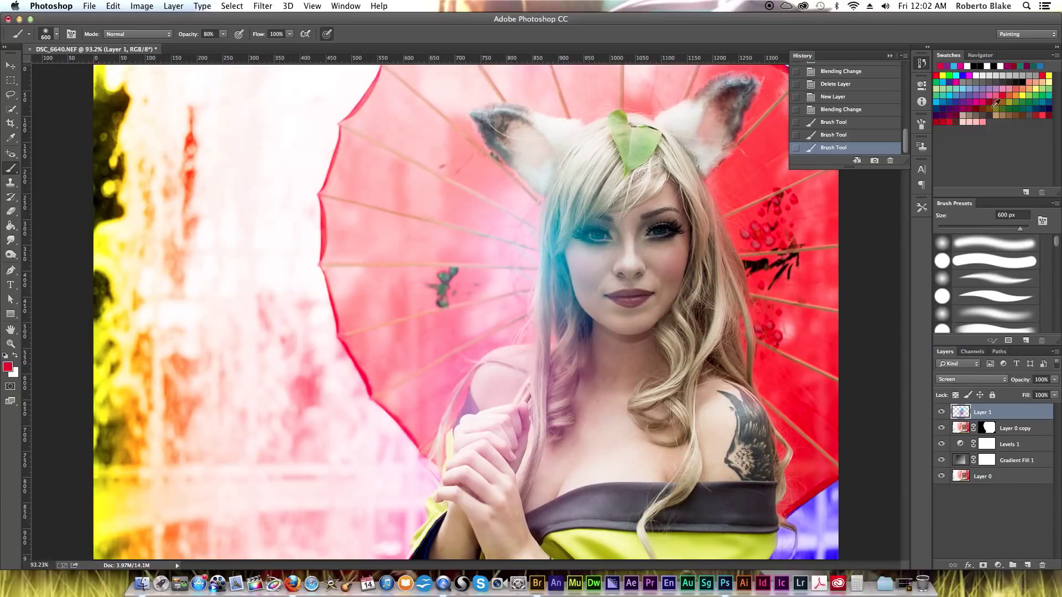
drag(719, 459, 716, 448)
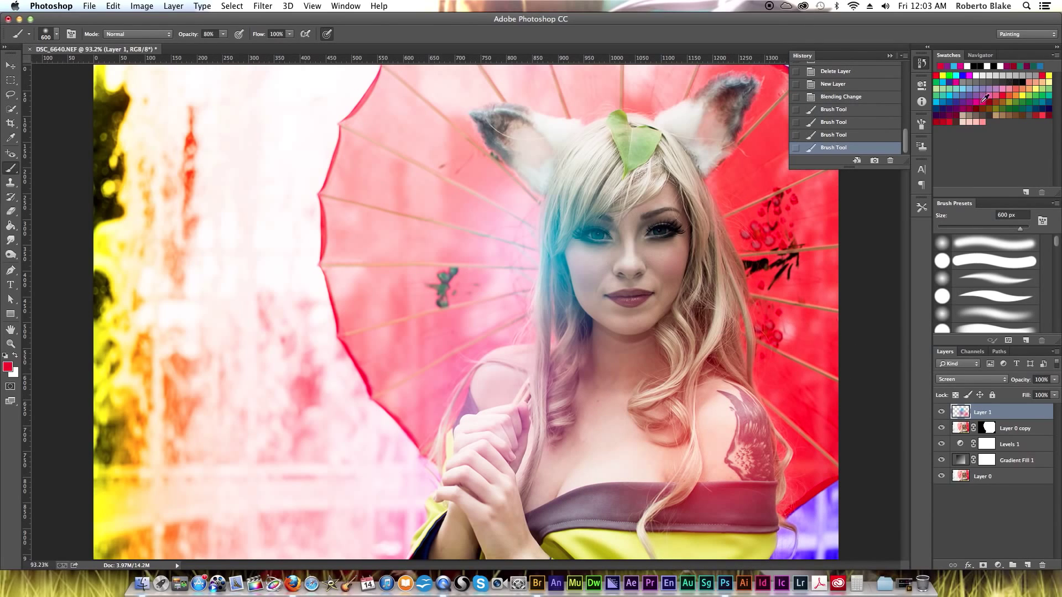
Step: Paint a purple glow over the chest and right-hand curls with a 600 px brush, and over the right-hand fox ear at 500 px
click(965, 101)
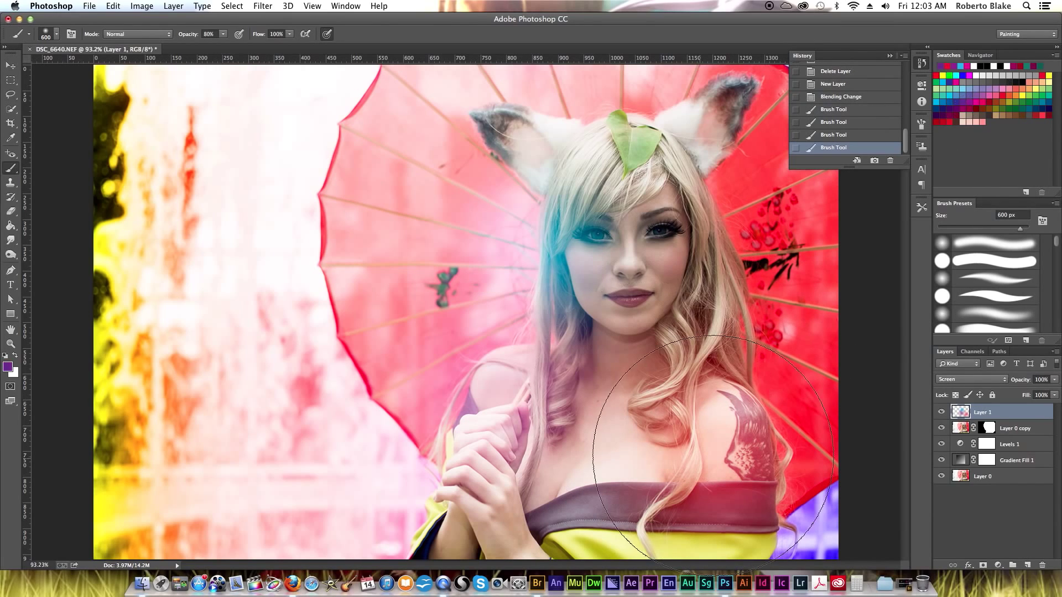
drag(661, 468, 670, 477)
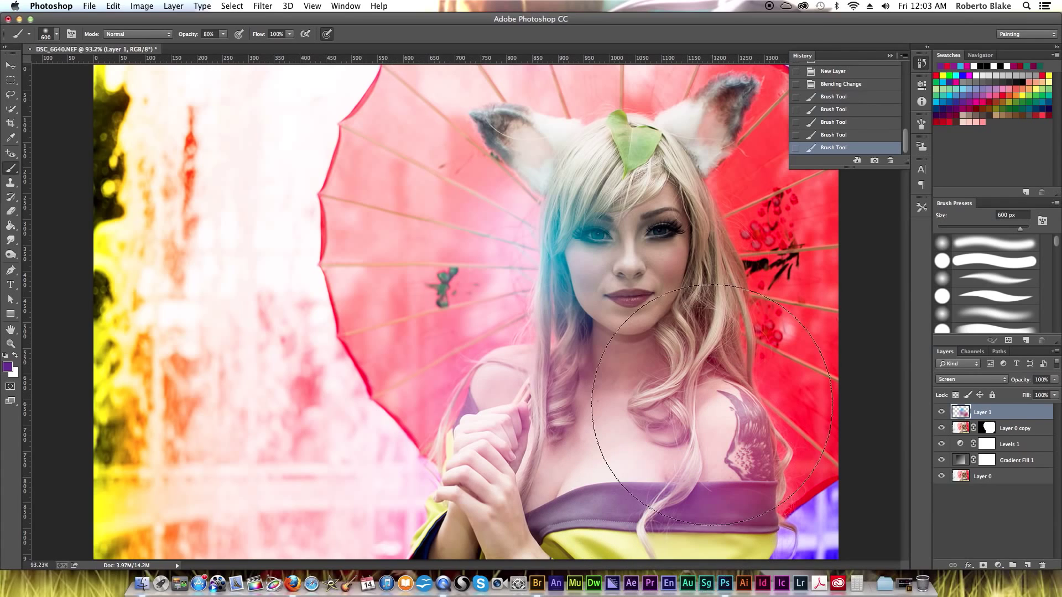
key(bracketleft)
mouse_move(744, 137)
mouse_down()
mouse_move(767, 151)
mouse_move(754, 118)
mouse_move(765, 154)
mouse_up()
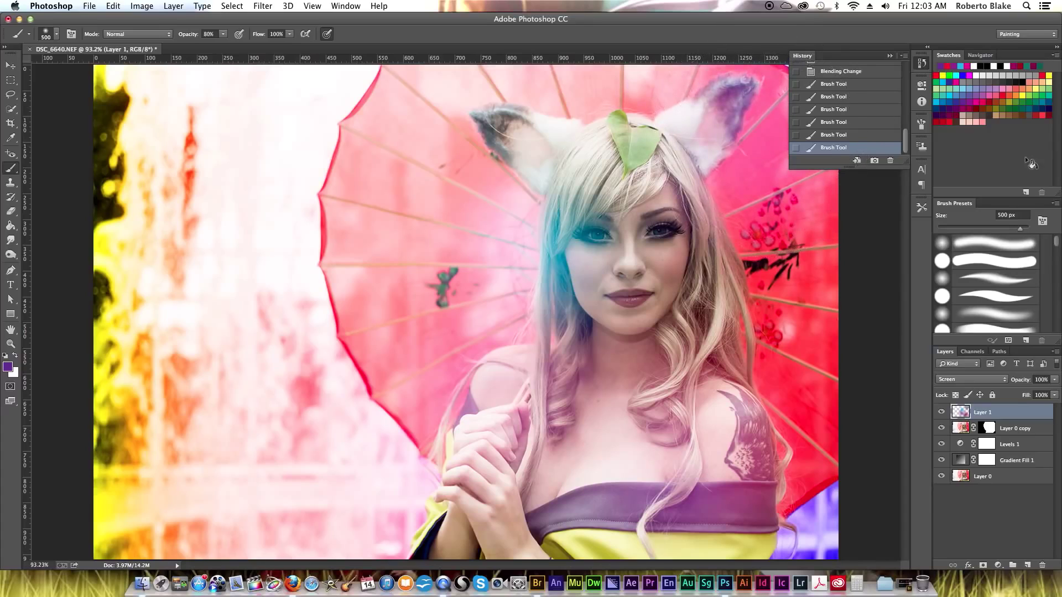
Step: Paint a blue glow over the hair and curls beside the face's right side
click(944, 104)
drag(717, 329, 713, 276)
key(bracketright)
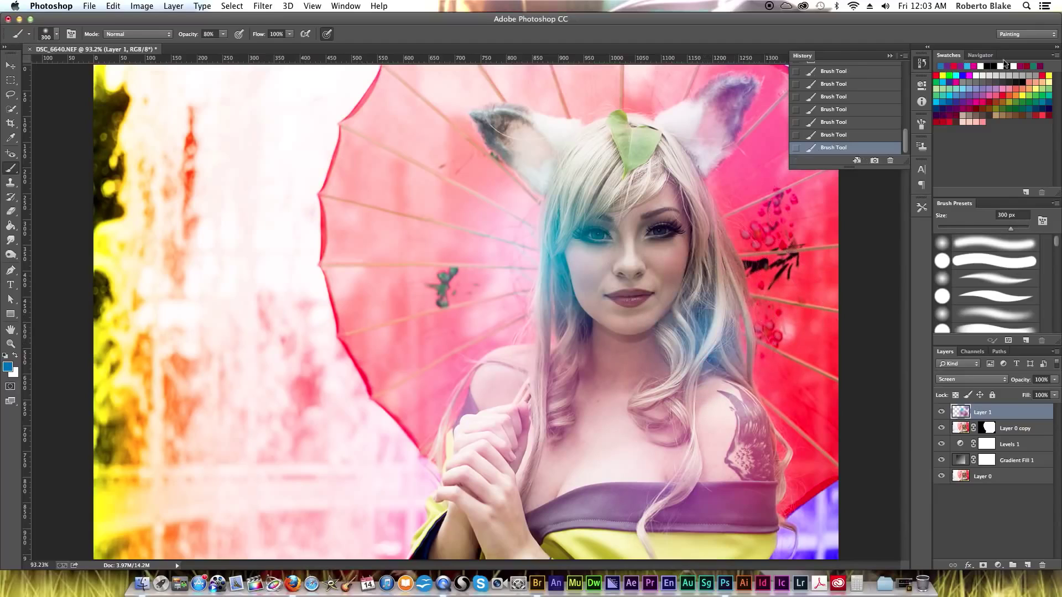
Step: Paint a magenta glow over the right-hand eye and the cheek beside it with a 200 px brush
click(976, 99)
key(bracketleft)
key(bracketleft)
mouse_move(720, 231)
mouse_down()
mouse_move(744, 259)
mouse_move(723, 287)
mouse_move(691, 242)
mouse_move(678, 246)
mouse_move(683, 258)
mouse_move(747, 263)
mouse_move(737, 294)
mouse_up()
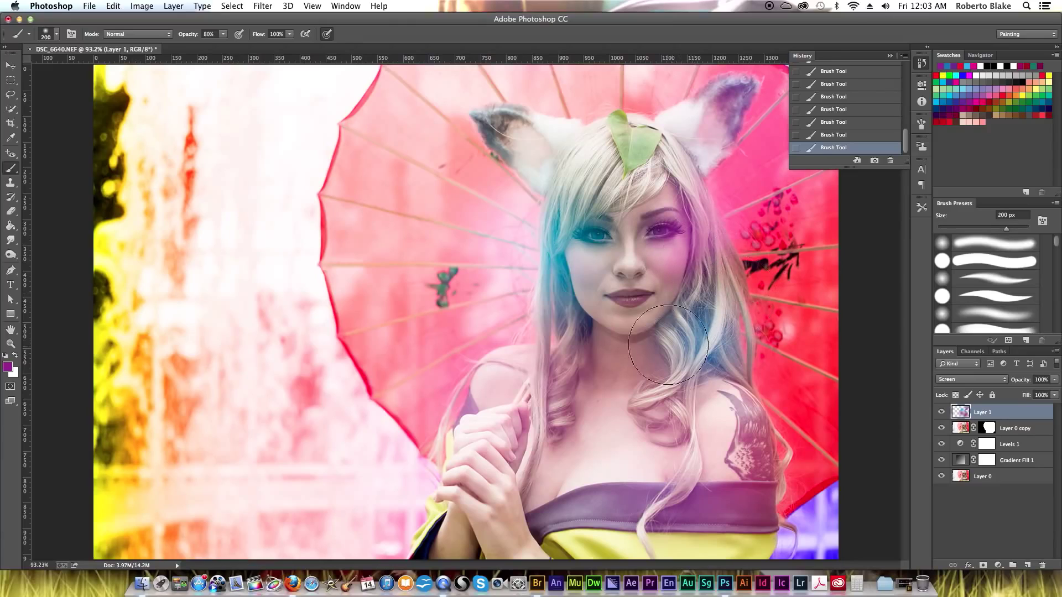
Step: Tint the dark foliage along the image's left edge with purple above and blue below, using a 300 px brush
key(bracketright)
key(bracketright)
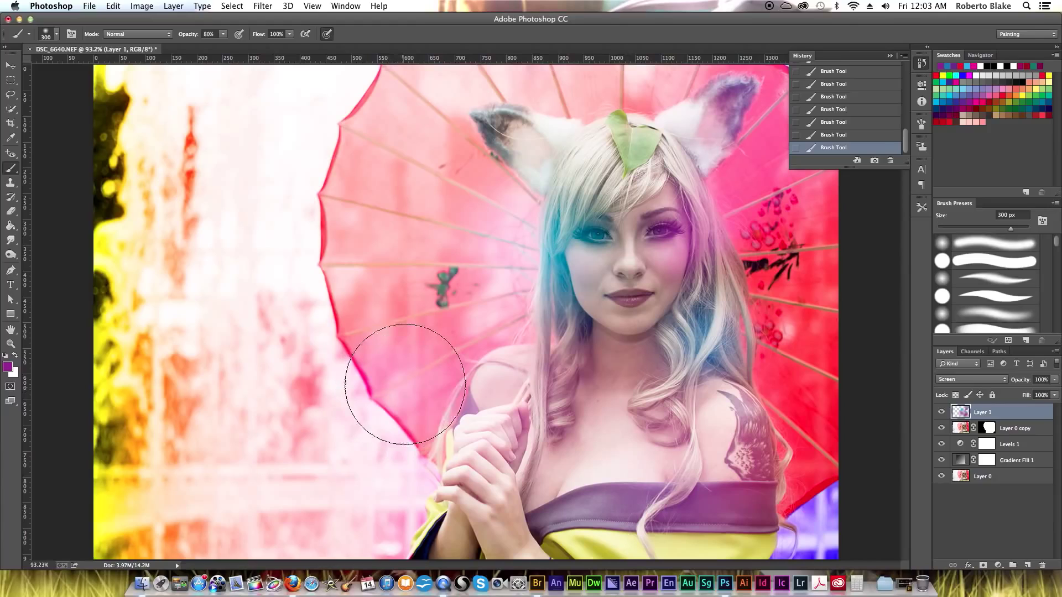
click(129, 222)
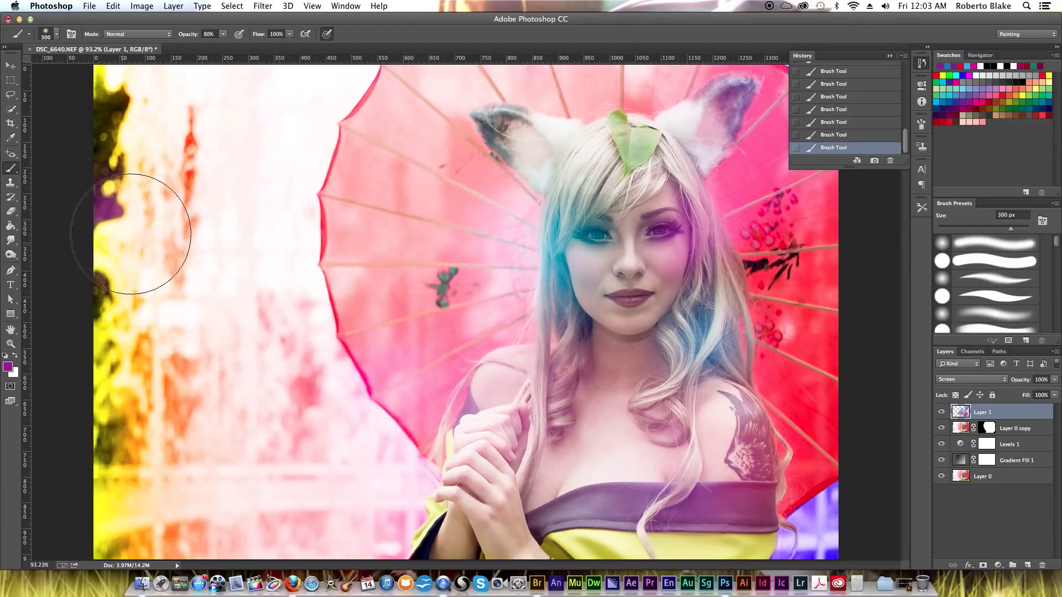
click(949, 102)
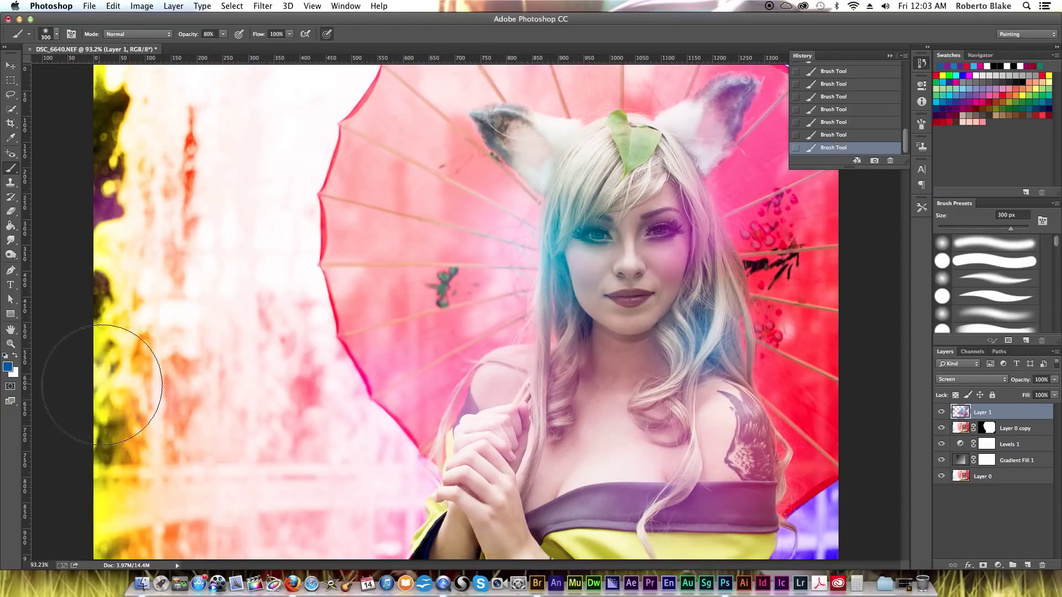
drag(102, 385, 118, 380)
Step: Paint a blue glow over the left-hand fox ear and, with a 600 px brush, over the umbrella's right side
key(])
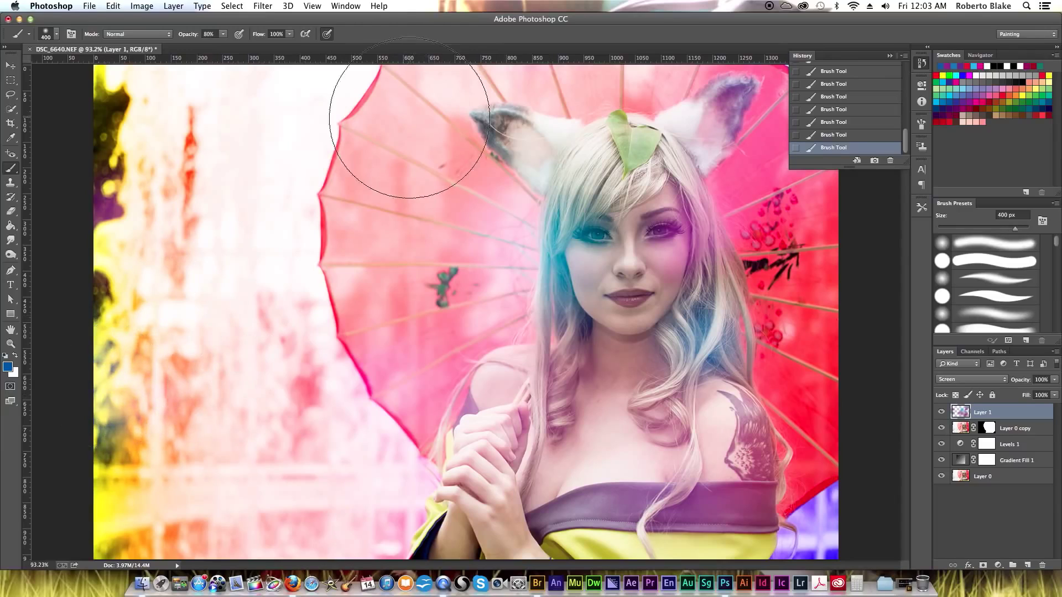
key(])
key(])
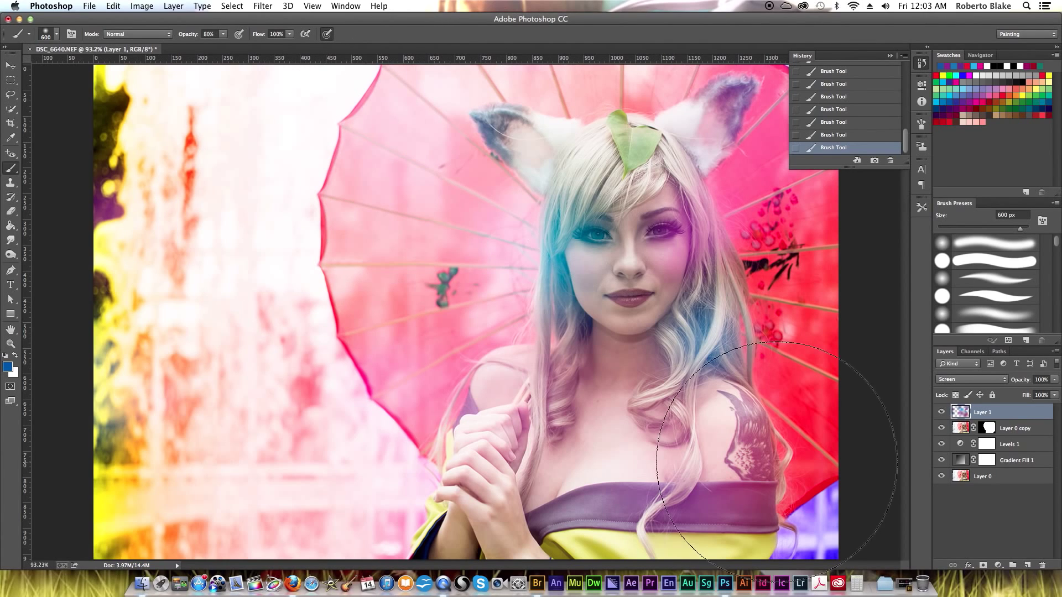
click(819, 330)
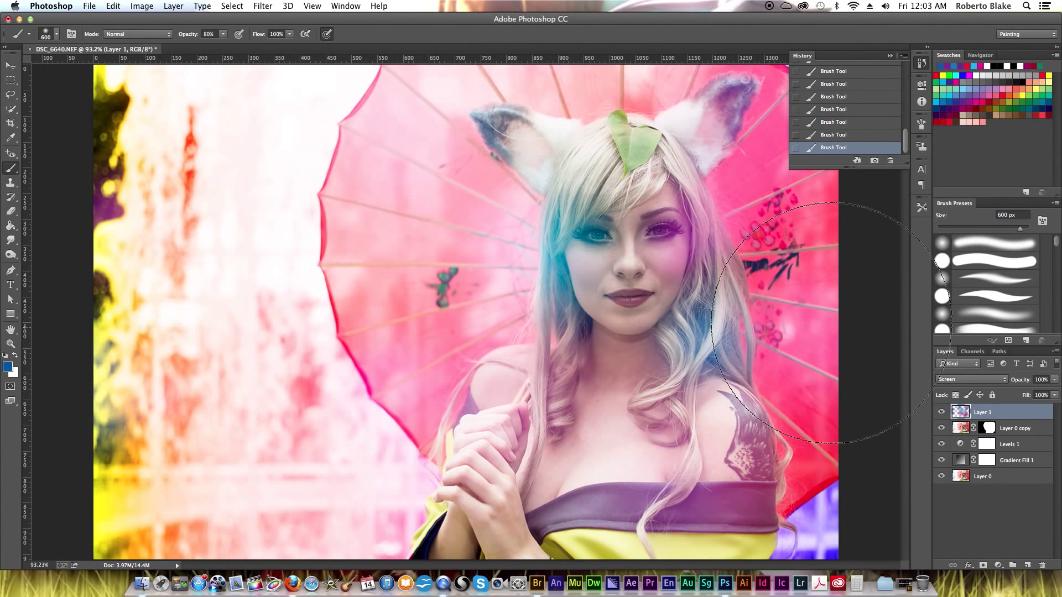
Step: Paint a purple glow over the clasped hands and sleeve with a 600 px brush, and over the bangs at 200 px
click(965, 98)
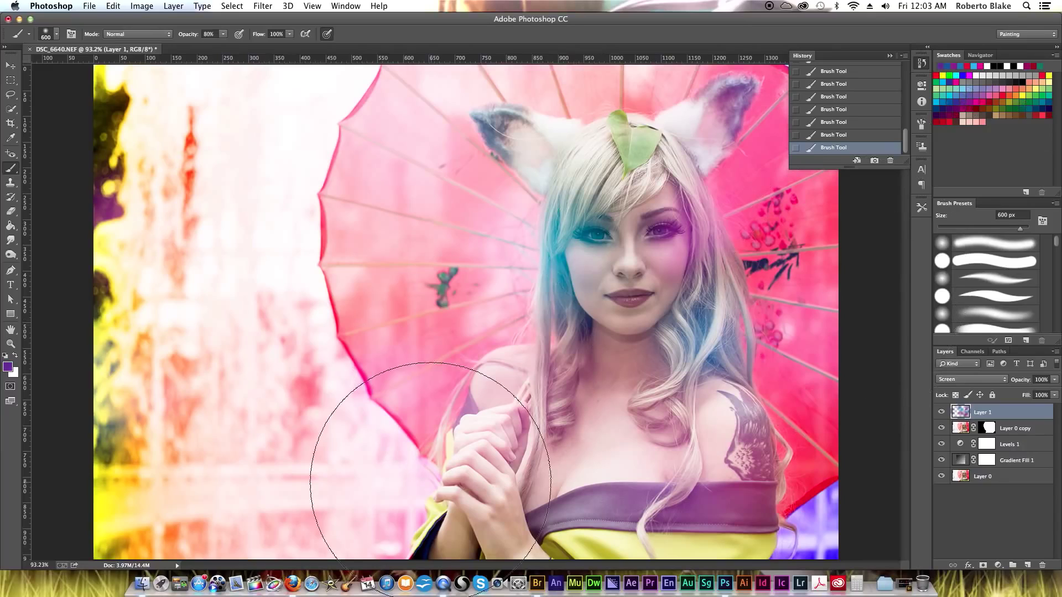
drag(444, 484, 467, 476)
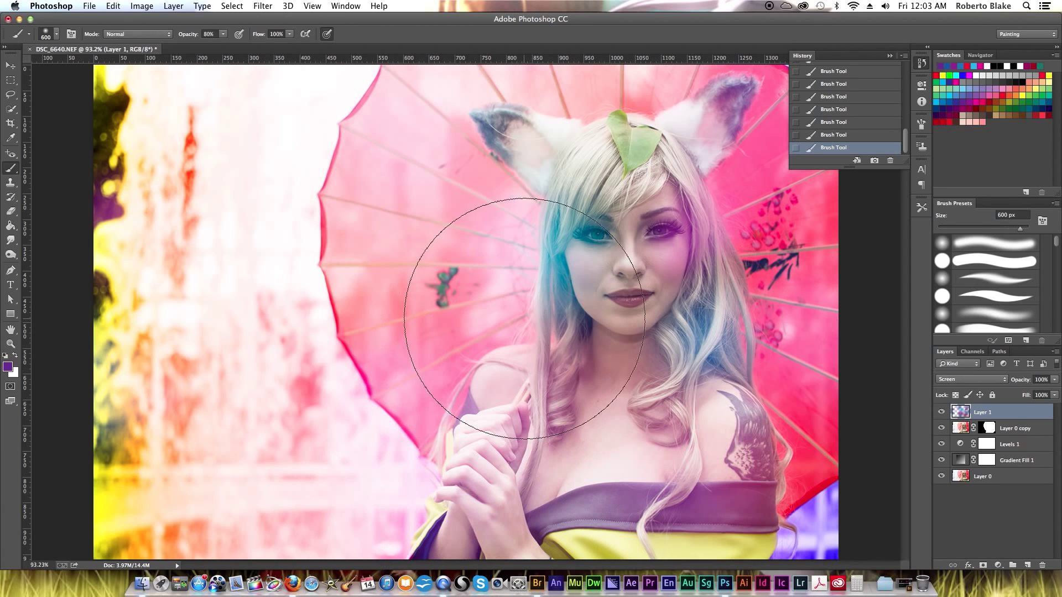
key(bracketleft)
key(bracketleft)
key(bracketleft)
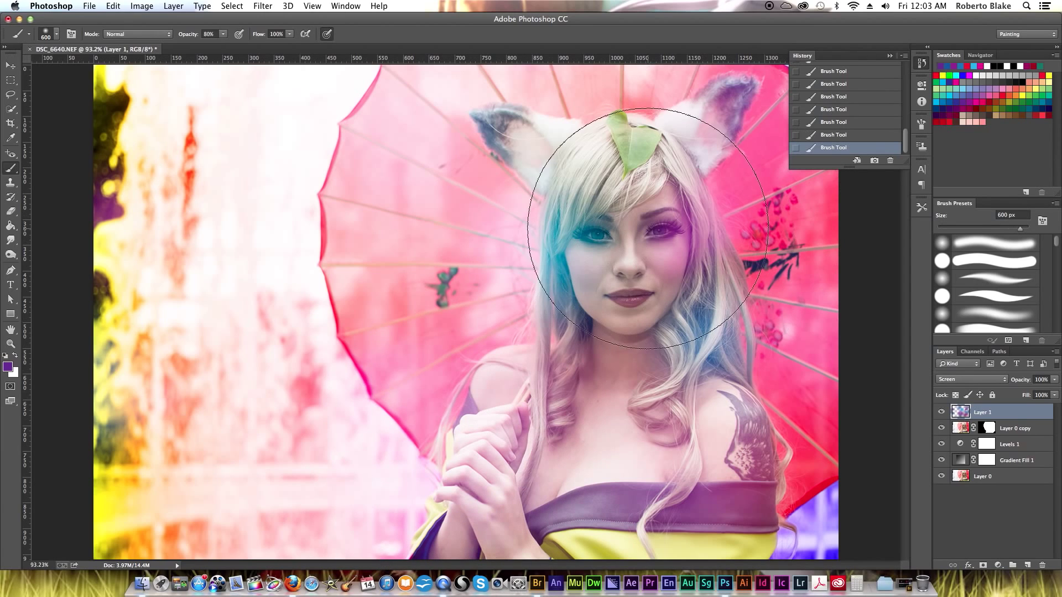
key(bracketleft)
mouse_move(592, 166)
mouse_down()
mouse_move(589, 174)
mouse_move(600, 155)
mouse_move(566, 131)
mouse_move(587, 164)
mouse_move(580, 148)
mouse_up()
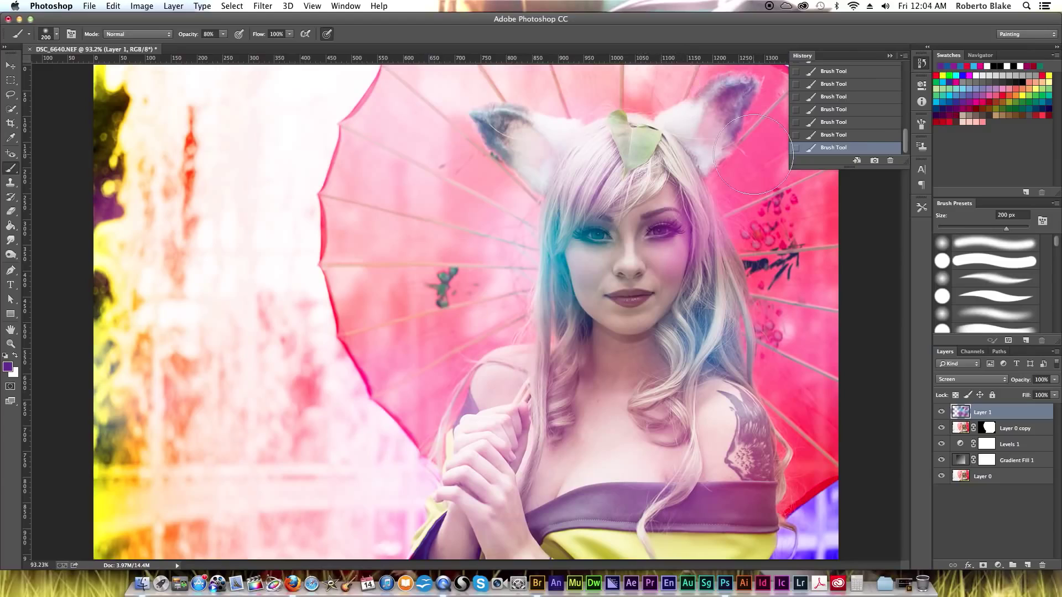
Step: Paint dark violet over the bangs and the right-hand curls, reducing the brush to 175 px
click(952, 108)
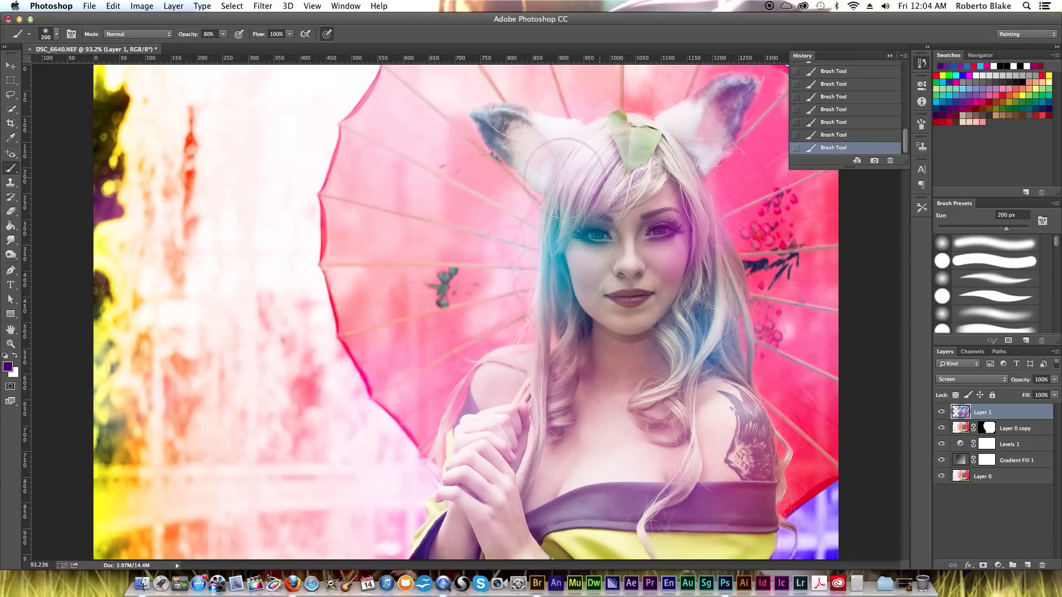
mouse_move(565, 178)
mouse_down()
mouse_move(506, 189)
mouse_move(586, 142)
mouse_move(584, 162)
mouse_up()
key(bracketleft)
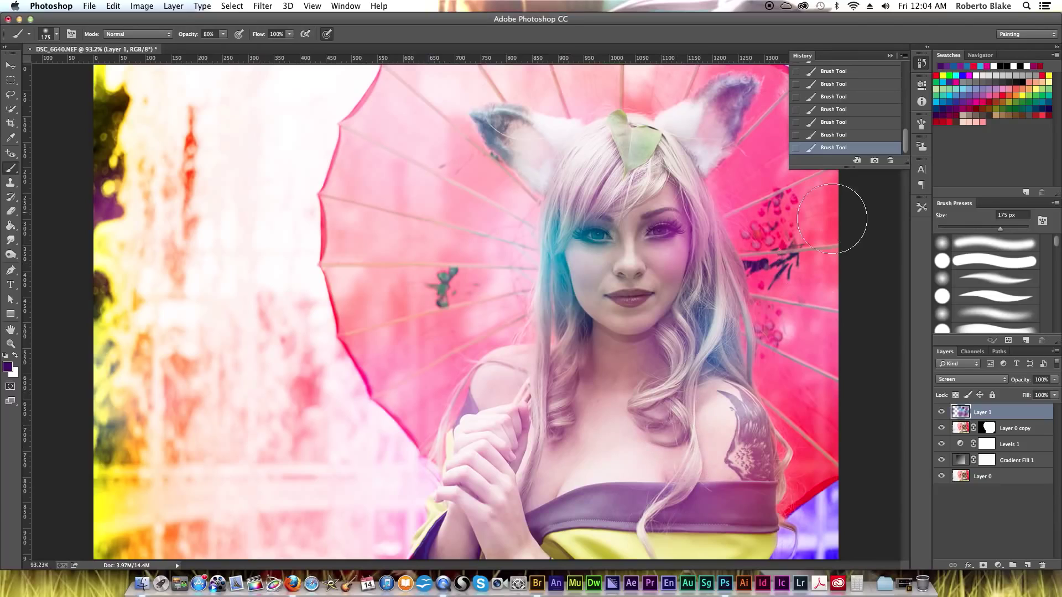
Step: Add a new layer above Layer 1 and set its blending mode to Color Dodge
click(1028, 564)
click(978, 381)
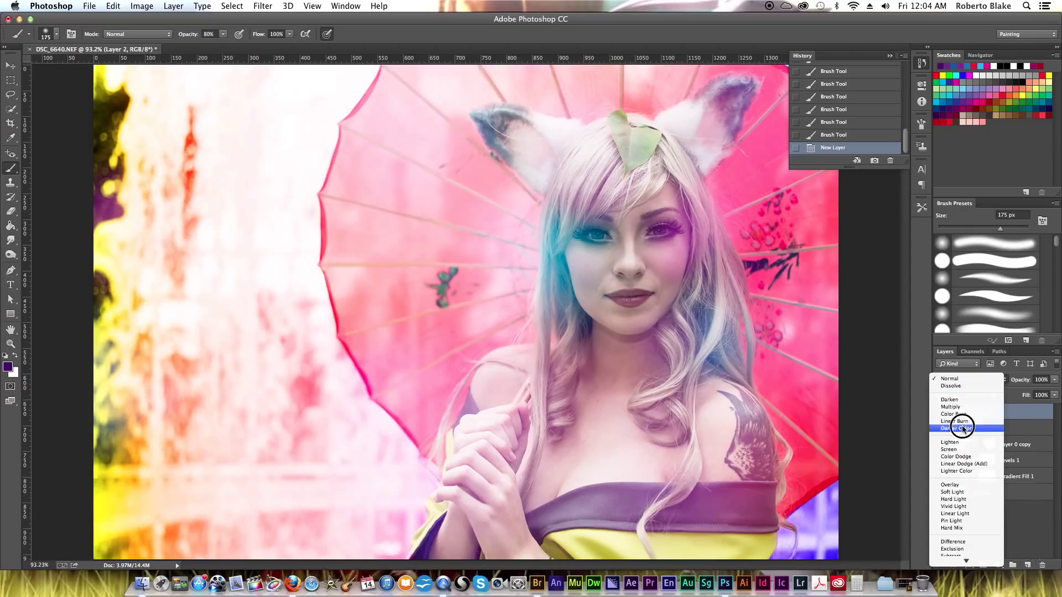
key(Escape)
scroll(973, 379, down, 9)
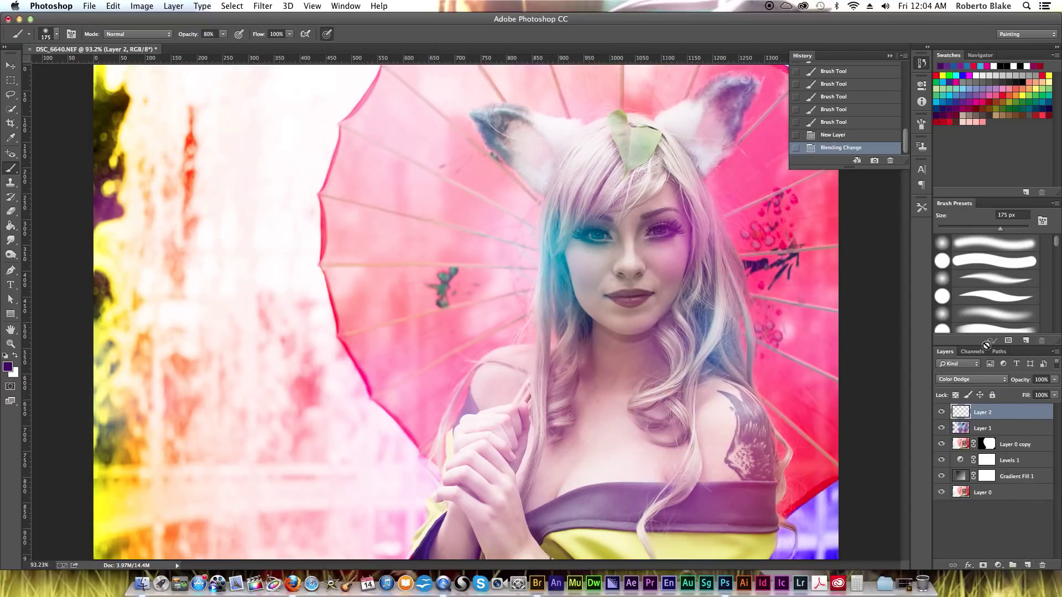
Step: Paint violet highlights on the curls at both sides of the neck with a 175 px brush, lowering the opacity to 40%
mouse_move(692, 320)
mouse_down()
mouse_move(678, 365)
mouse_move(663, 360)
mouse_move(696, 337)
mouse_up()
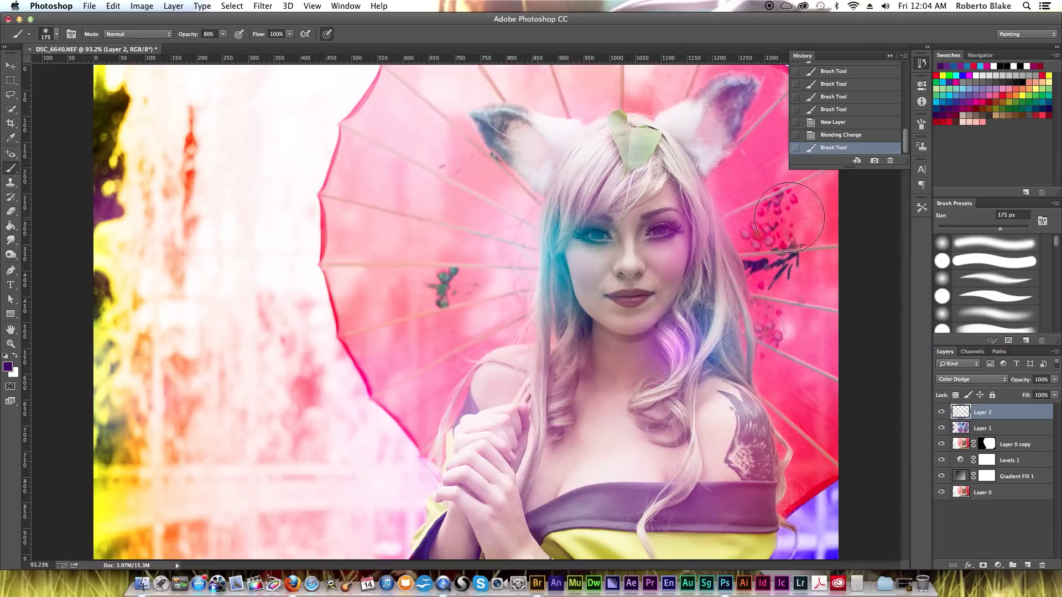
key(4)
mouse_move(559, 306)
mouse_down()
mouse_move(581, 359)
mouse_move(569, 387)
mouse_move(581, 366)
mouse_move(578, 381)
mouse_up()
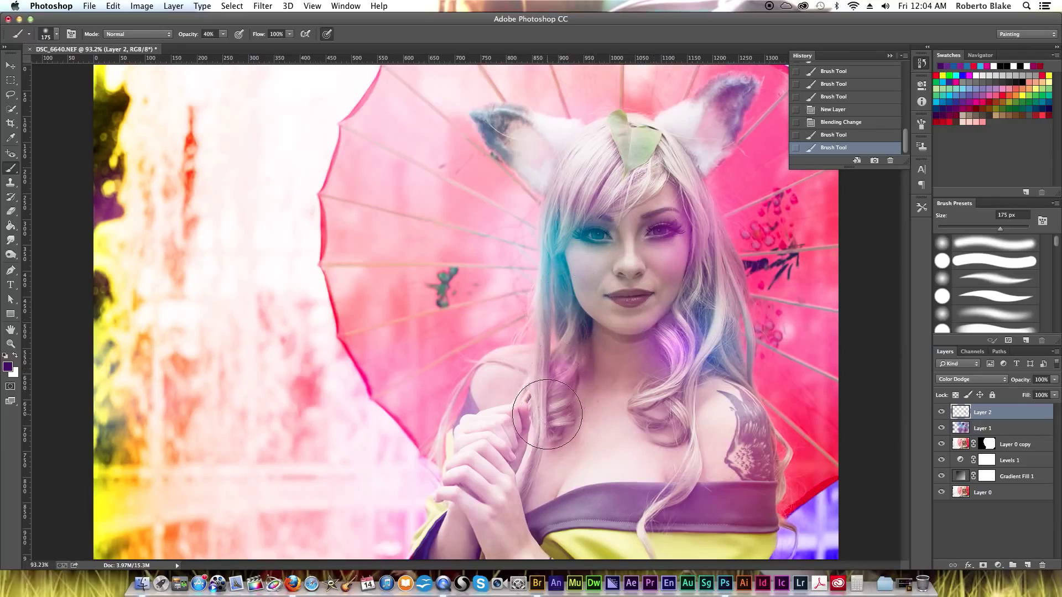
mouse_move(547, 415)
mouse_down()
mouse_move(567, 346)
mouse_move(556, 376)
mouse_move(571, 357)
mouse_up()
Step: Paint violet highlights over the bangs and the right-hand fox ear with a 125 px brush
key(bracketleft)
key(bracketleft)
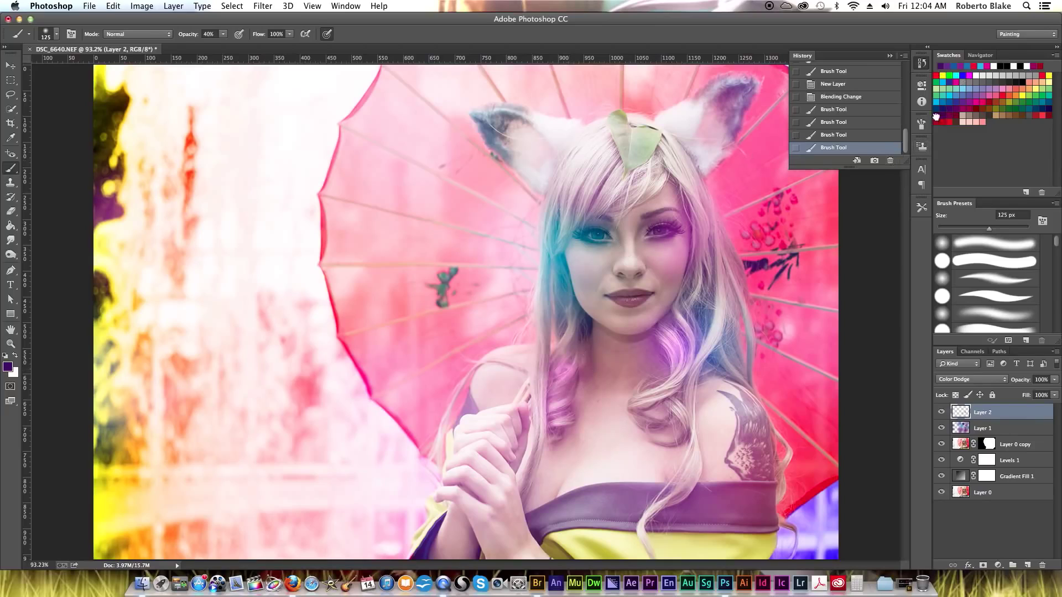
mouse_move(620, 206)
mouse_down()
mouse_move(598, 191)
mouse_move(609, 182)
mouse_up()
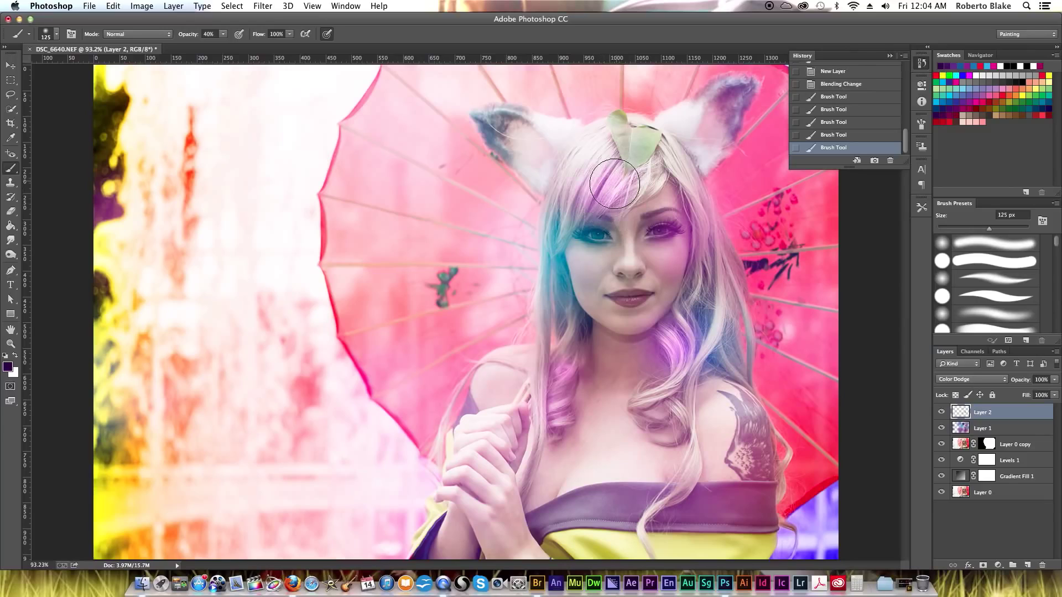
drag(741, 105, 749, 95)
Step: Paint dark blue highlights over the hair left of the face and the curls right of it
click(942, 105)
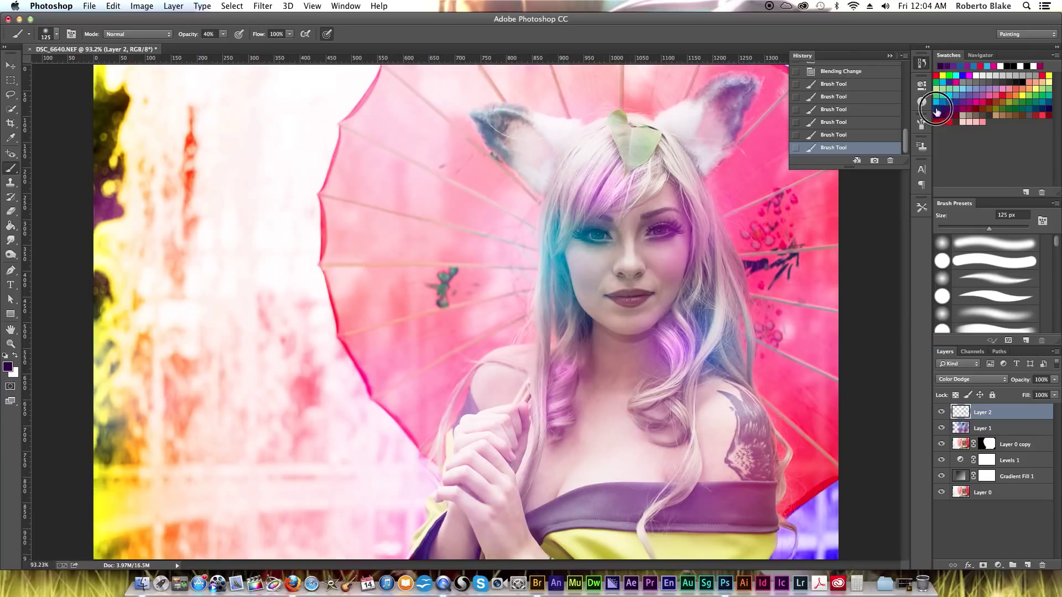
drag(557, 247, 551, 315)
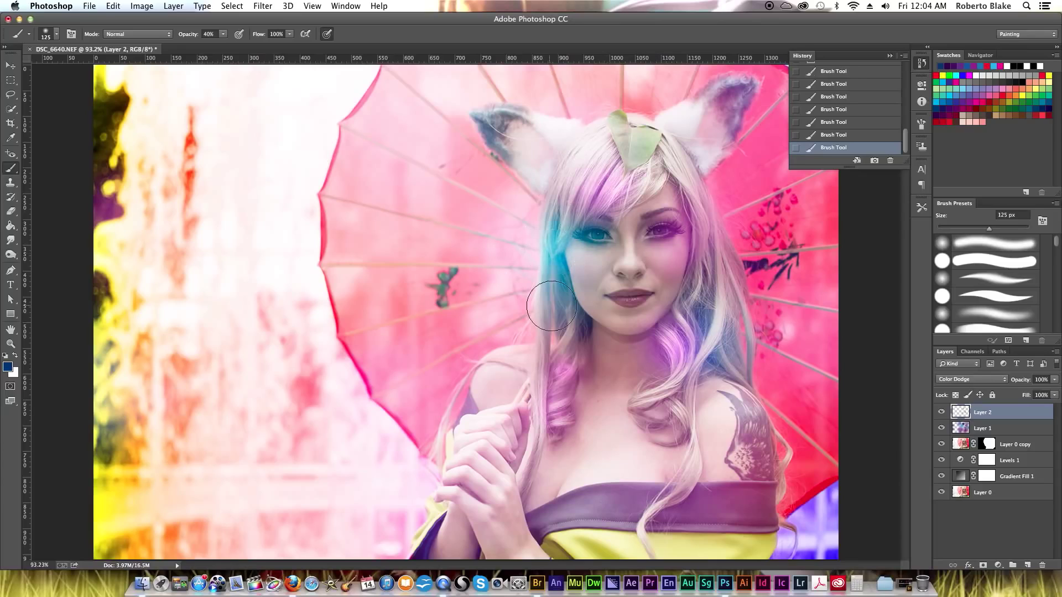
mouse_move(756, 318)
mouse_down()
mouse_move(703, 327)
mouse_move(715, 318)
mouse_up()
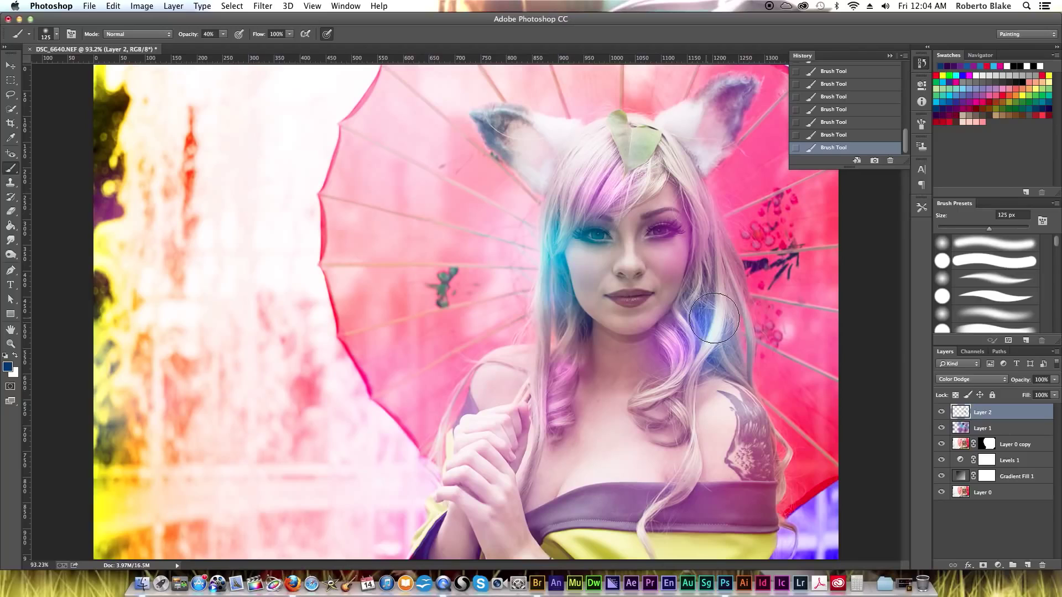
Step: Paint warm brown highlights on Layer 2 over the hair strands at both sides of the face
click(1008, 116)
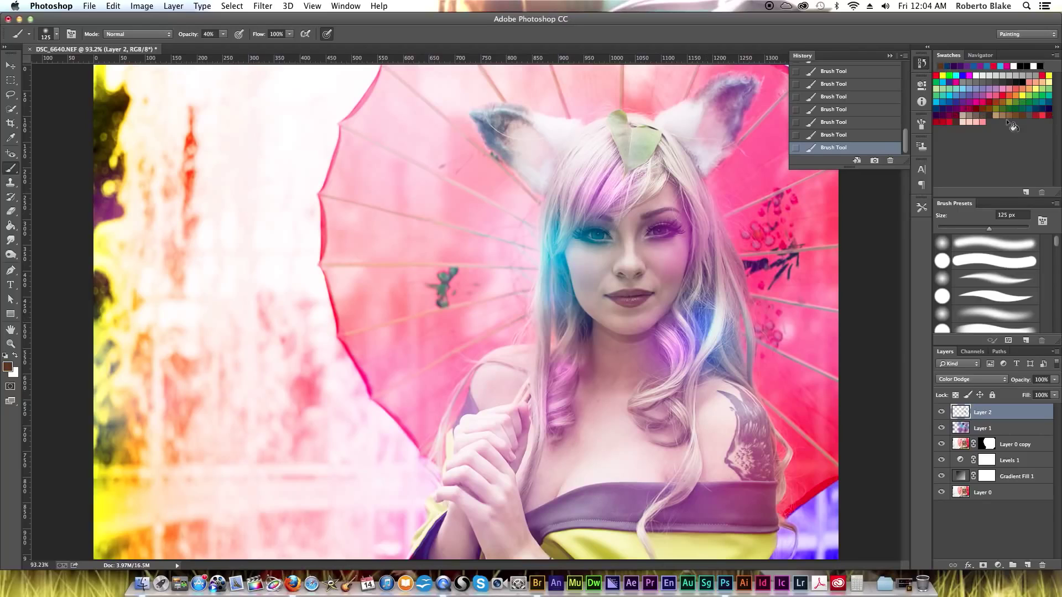
mouse_move(689, 275)
mouse_down()
mouse_move(719, 257)
mouse_move(703, 261)
mouse_move(712, 263)
mouse_move(707, 234)
mouse_move(702, 279)
mouse_up()
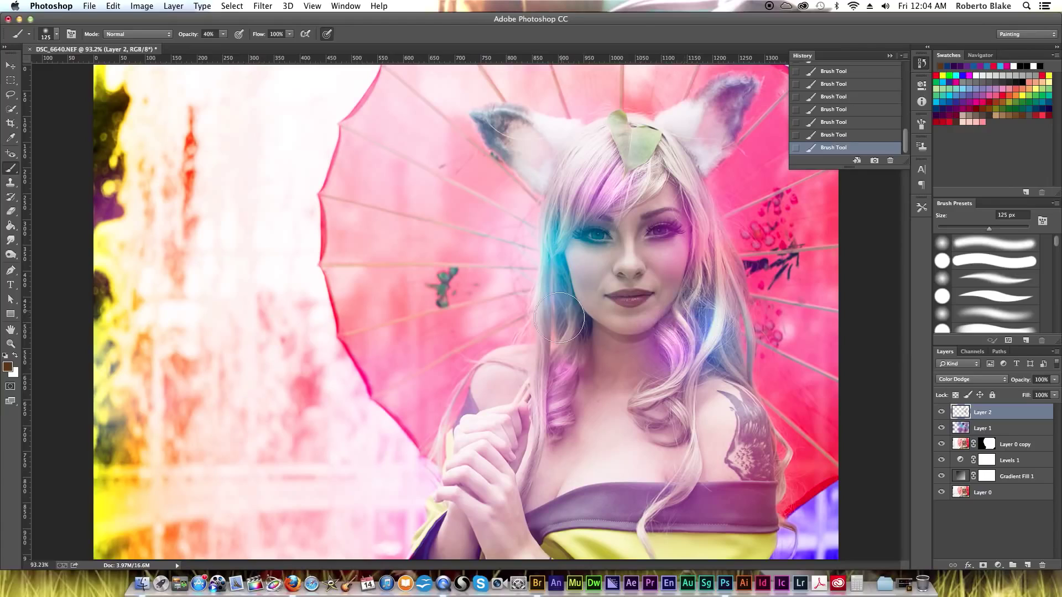
drag(553, 322, 563, 308)
drag(533, 344, 553, 287)
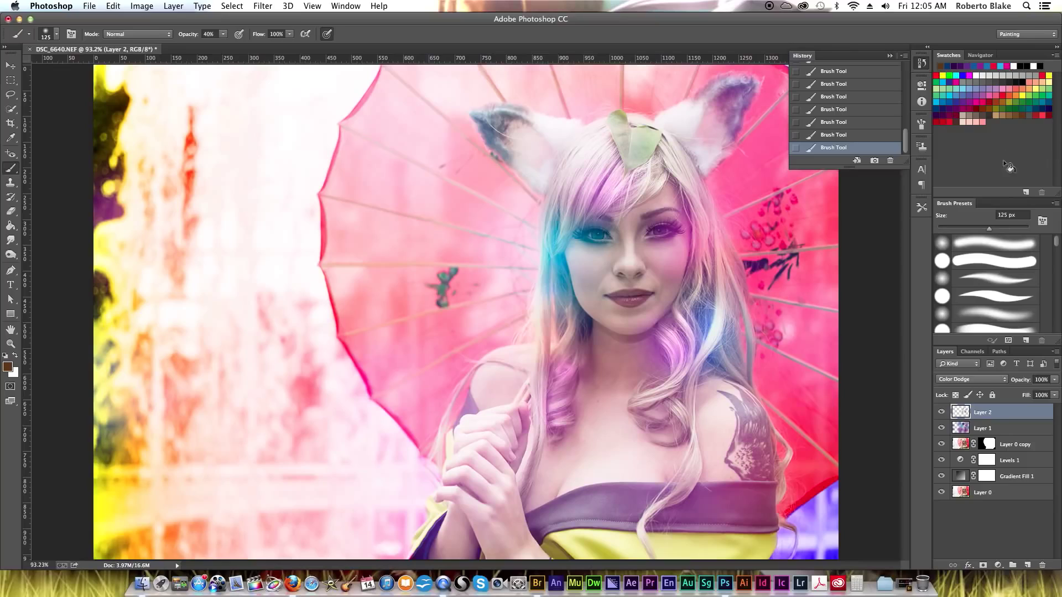
Step: On Layer 1, paint the brown tint over the hair at both sides of the face for a warmer glow
click(1001, 429)
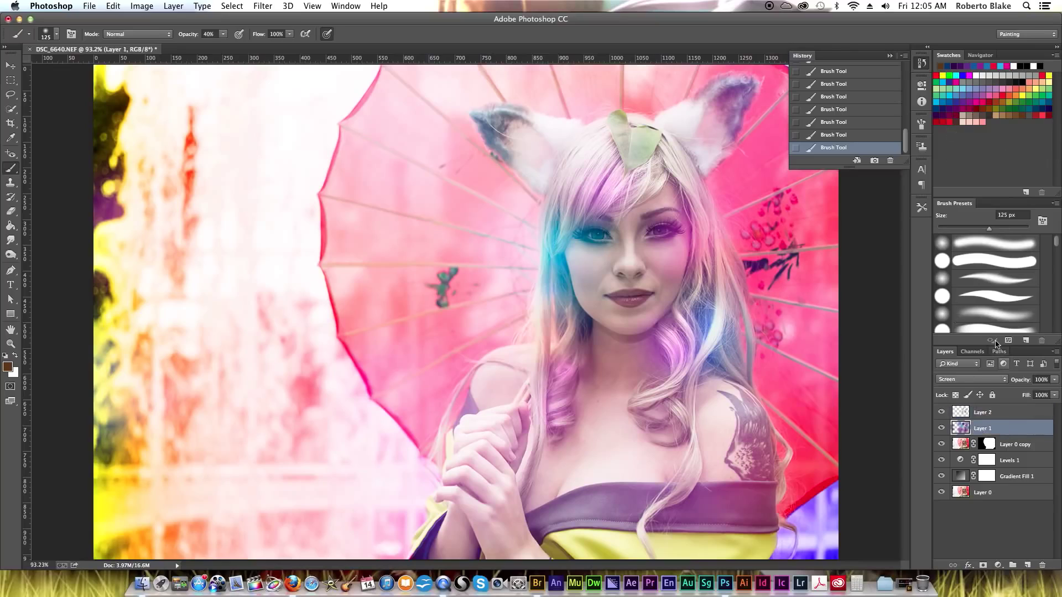
drag(593, 300, 535, 315)
drag(720, 297, 724, 342)
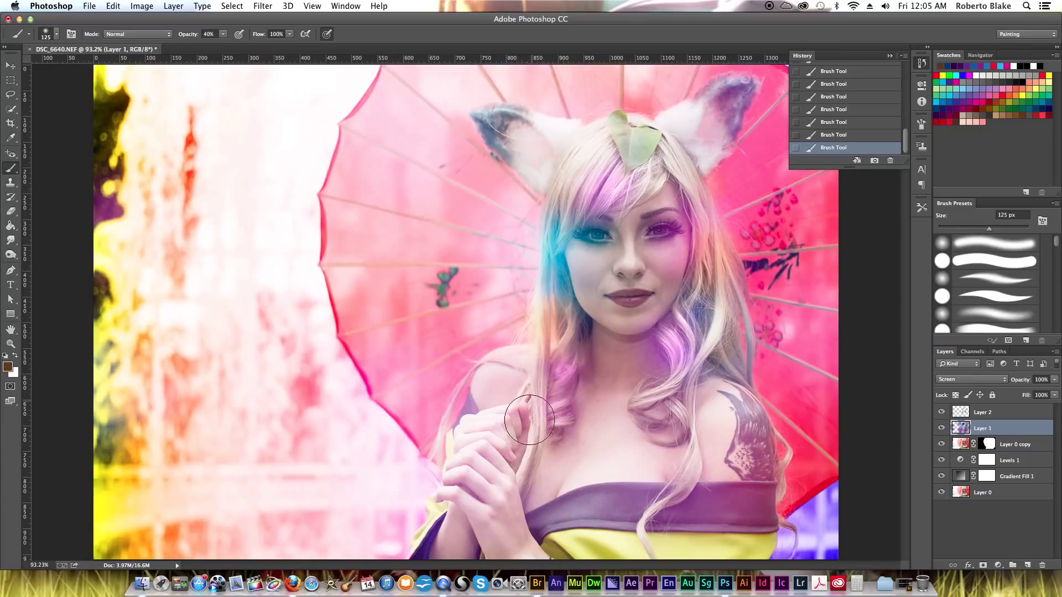
Step: On Layer 2, paint dark magenta highlights over the lower hair strands, including the long strand crossing the dress
click(988, 412)
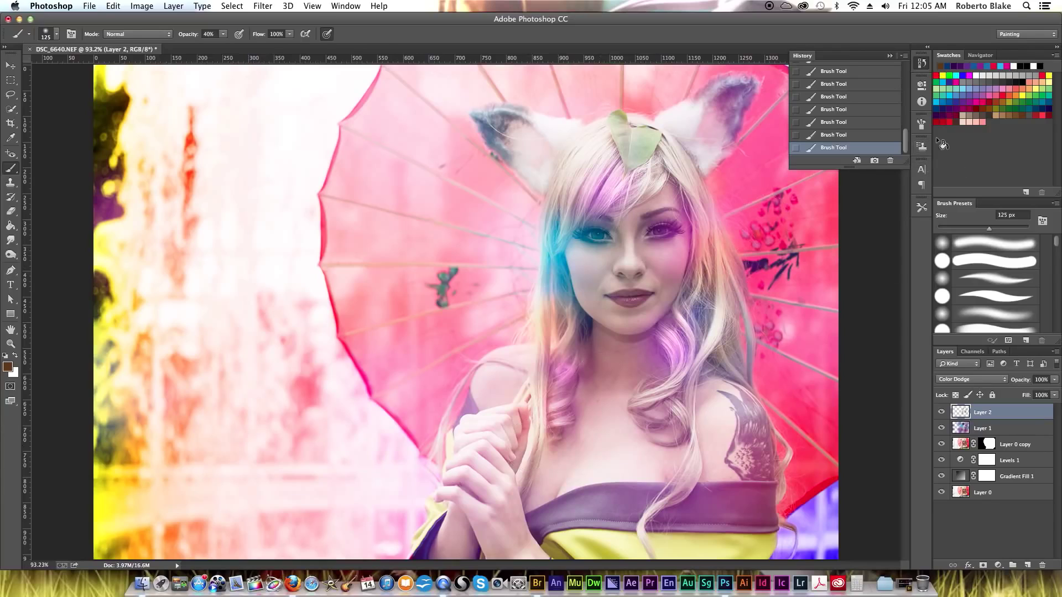
click(964, 109)
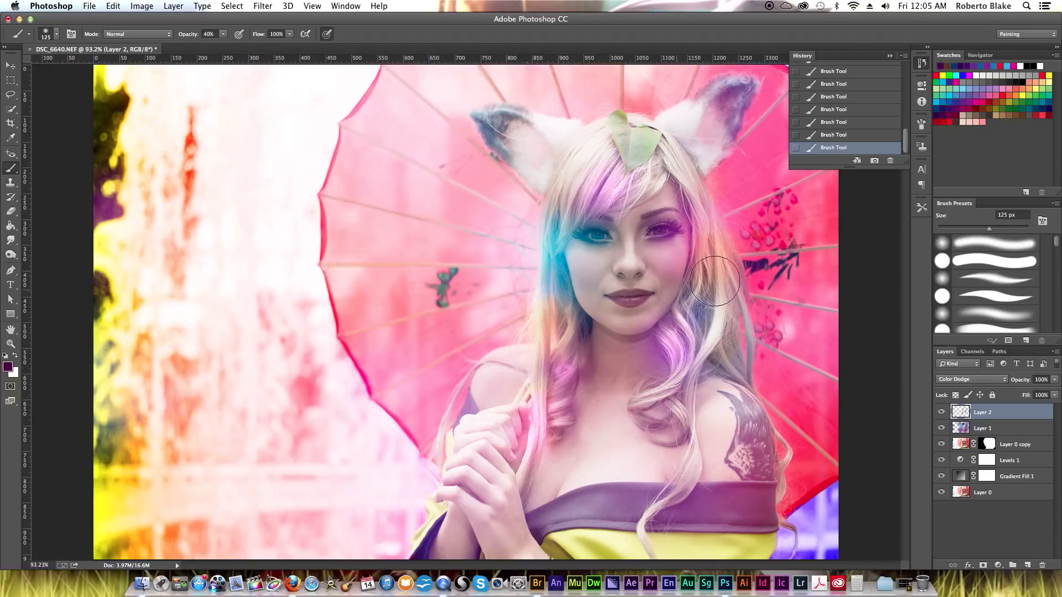
mouse_move(696, 404)
mouse_down()
mouse_move(682, 470)
mouse_move(656, 511)
mouse_up()
click(944, 118)
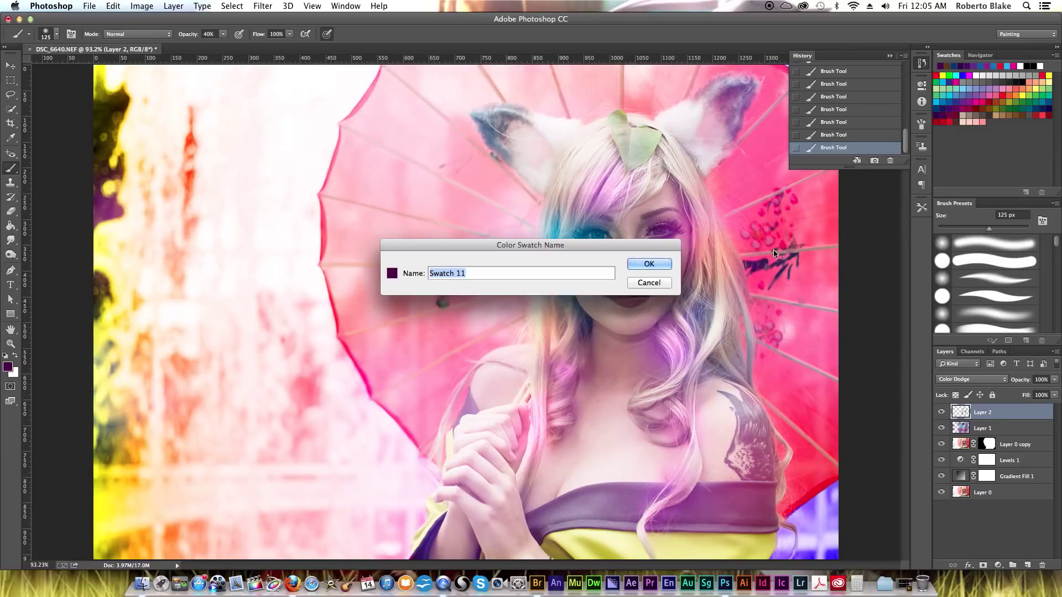
click(648, 264)
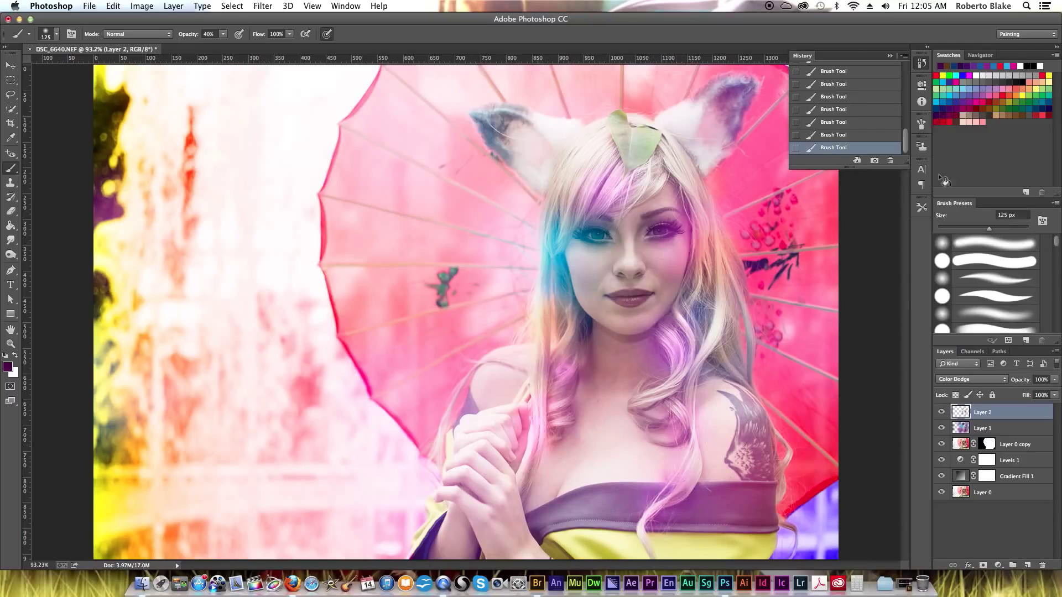
Step: Paint dark red highlights on Layer 2 over the hair strands beside the face
click(939, 121)
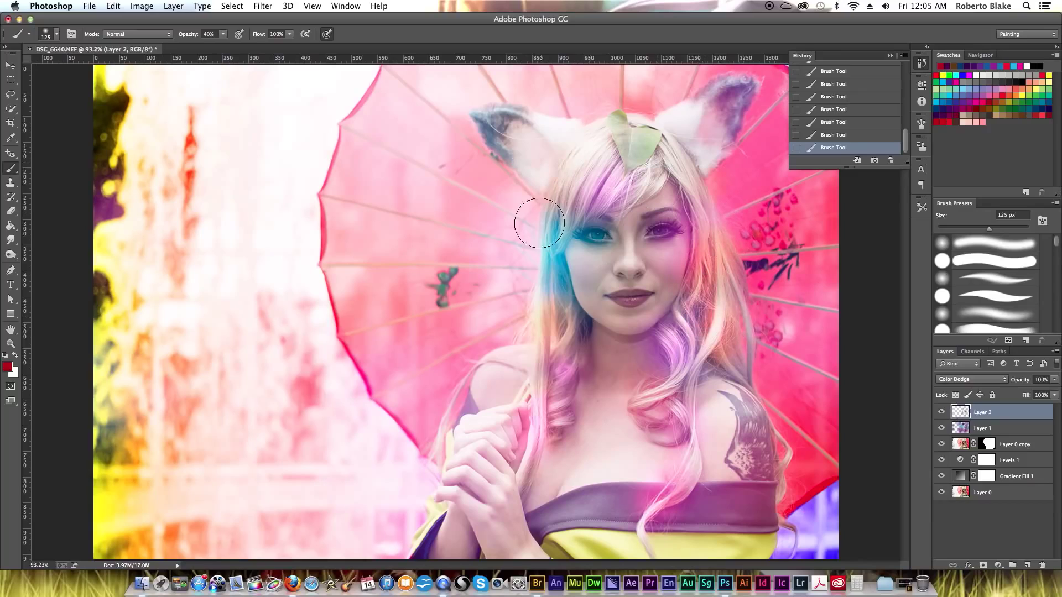
mouse_move(536, 314)
mouse_down()
mouse_move(541, 327)
mouse_move(544, 243)
mouse_up()
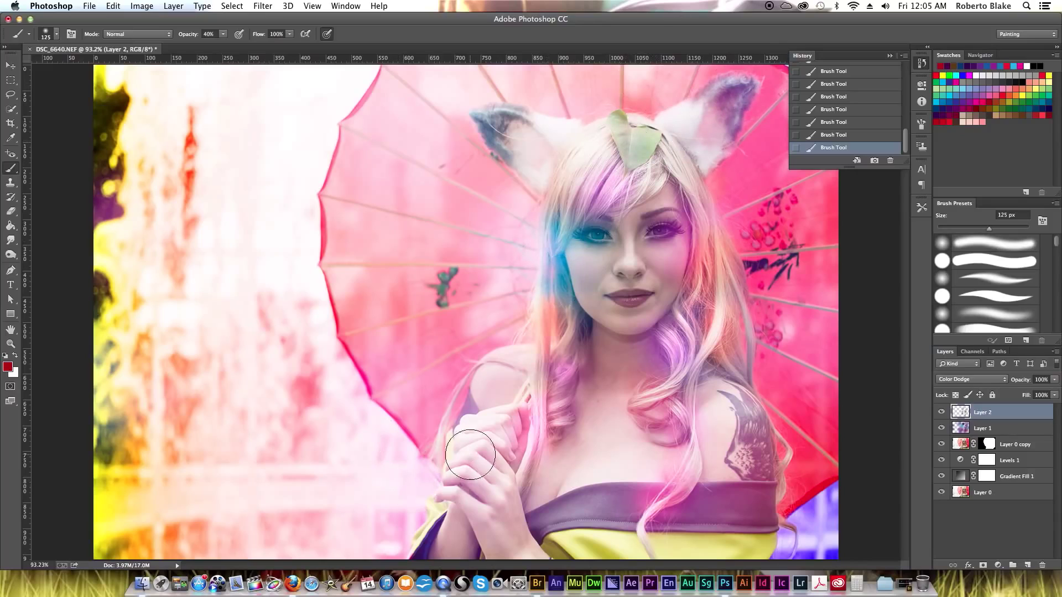
Step: With a 300 px brush, paint dark purple light over the clasped hands and dark blue light over the dress
key(bracketright)
key(bracketright)
key(bracketright)
key(bracketright)
key(bracketright)
click(951, 108)
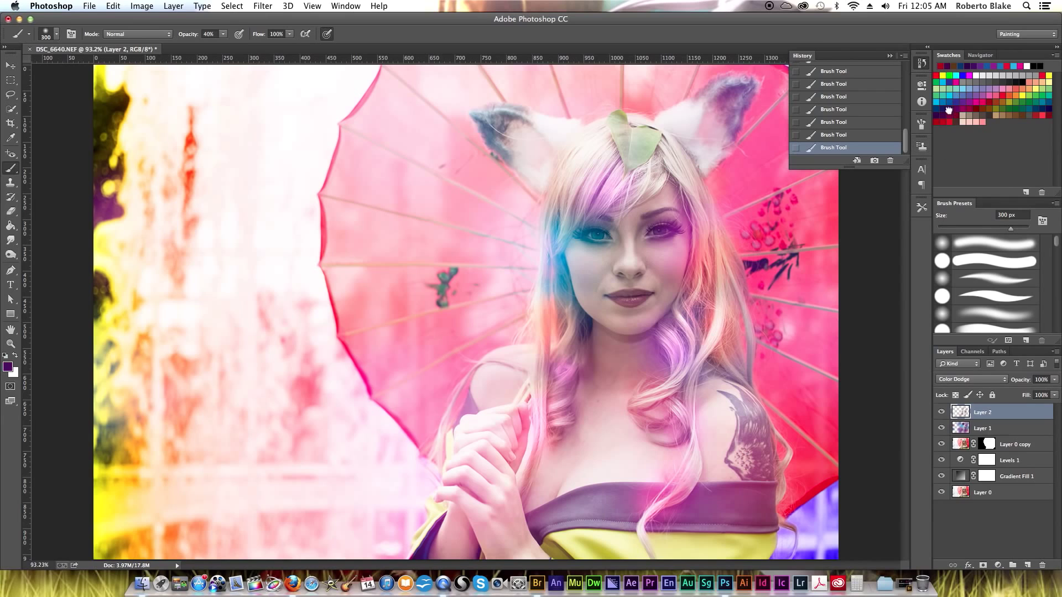
mouse_move(465, 476)
mouse_down()
mouse_move(439, 450)
mouse_move(459, 470)
mouse_move(426, 536)
mouse_move(446, 548)
mouse_up()
click(960, 67)
drag(640, 528, 713, 517)
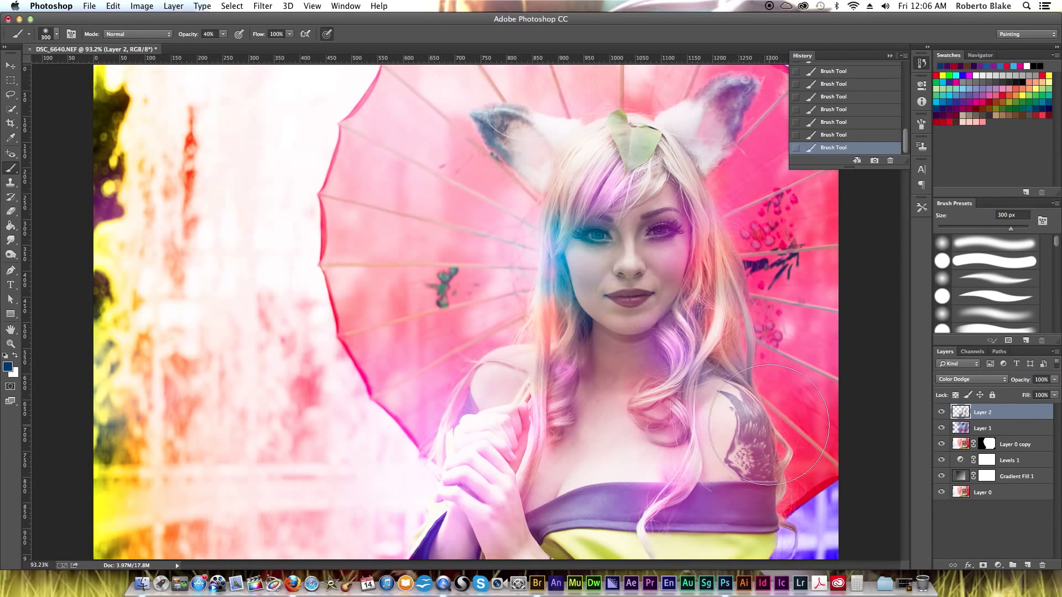
Step: On Layer 2, paint a violet glow over the shoulder tattoo with a 175 px brush at 80% opacity
click(984, 428)
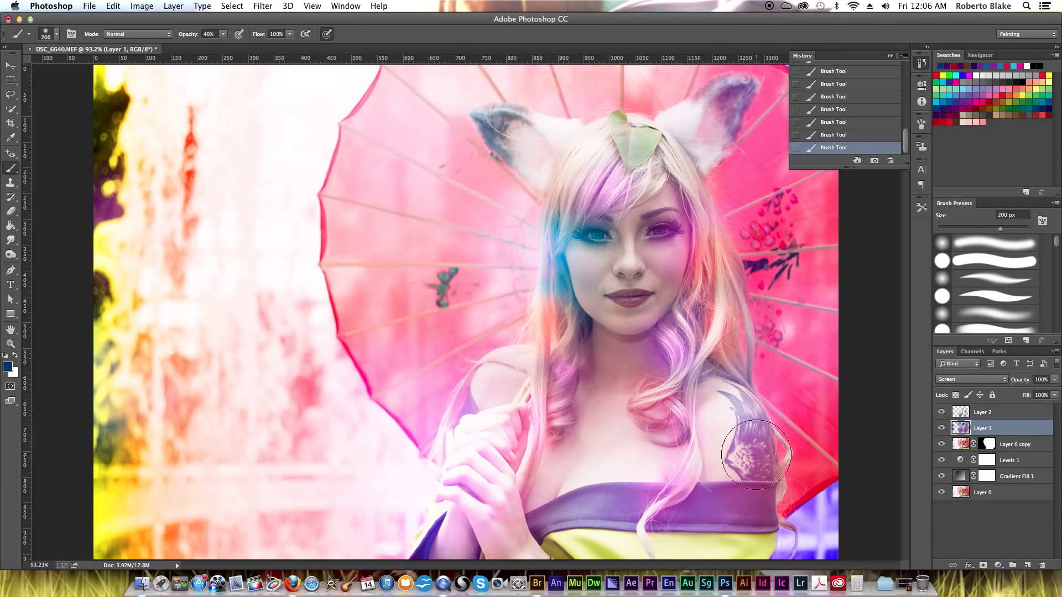
key(bracketleft)
key(bracketleft)
key(bracketleft)
click(962, 67)
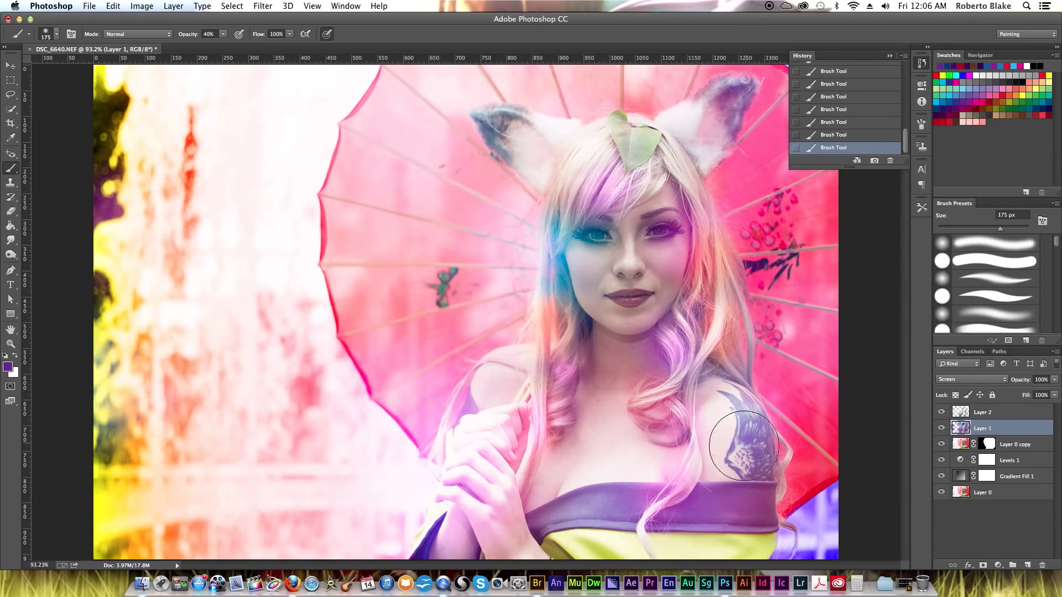
key(8)
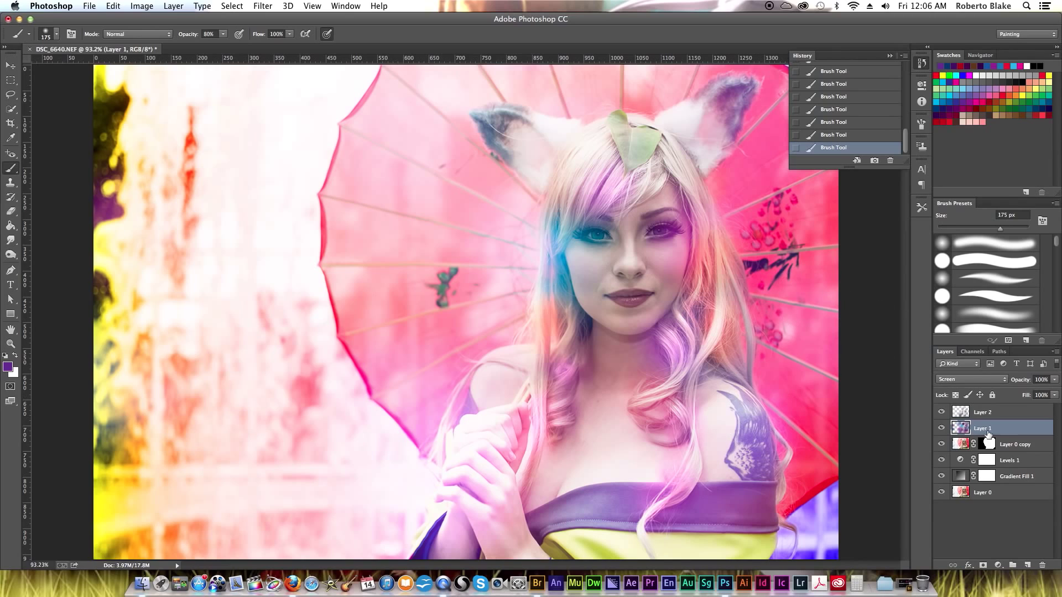
click(1016, 414)
drag(741, 424, 750, 445)
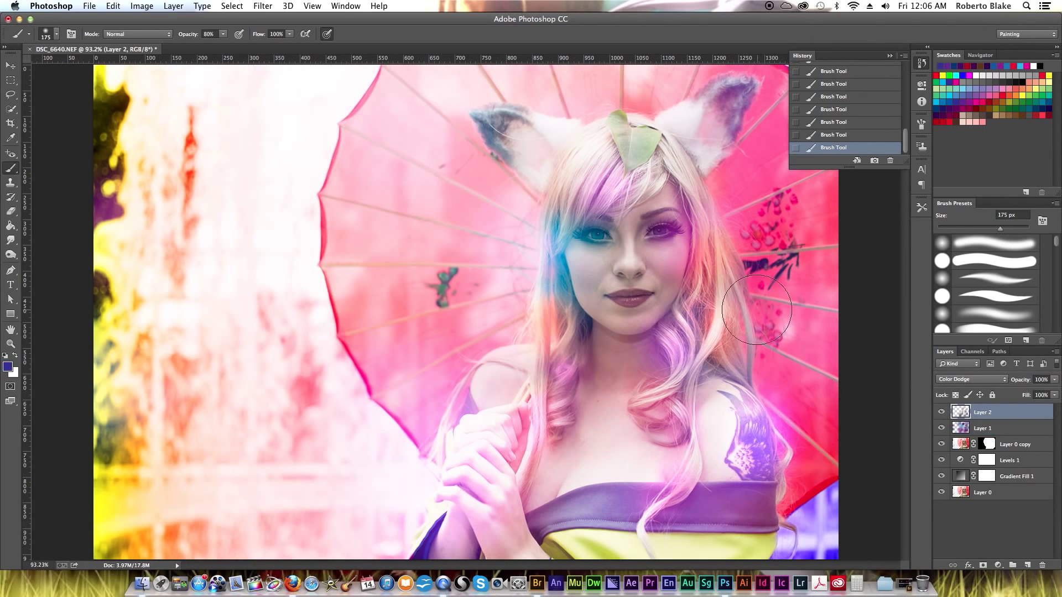
Step: Try to tint both eyes blue-violet on Layer 1 with a 35 px brush
key(alt+bracketleft)
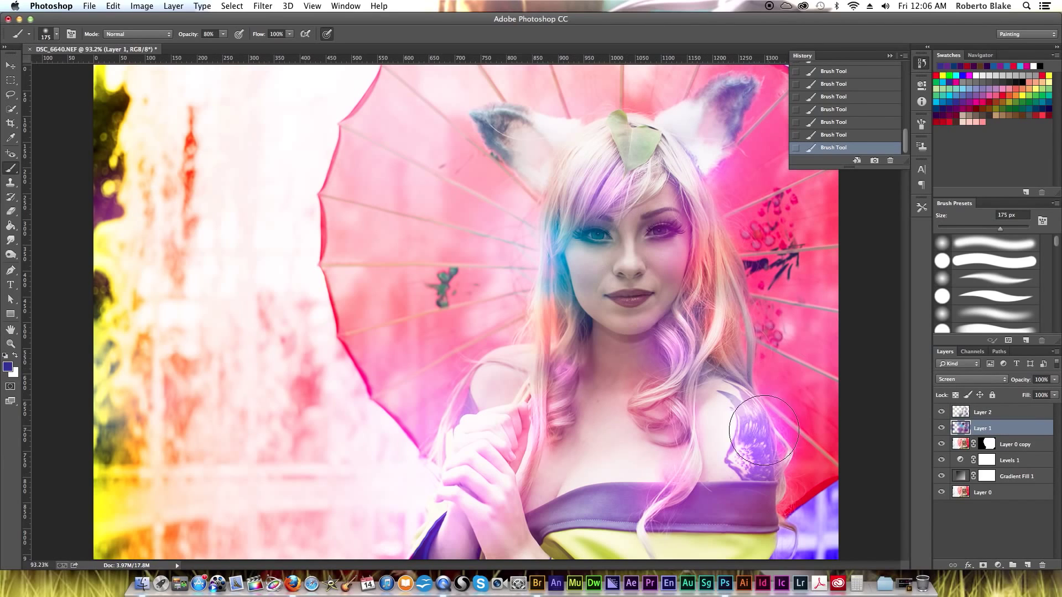
key(bracketleft)
key(bracketleft)
key(bracketleft)
key(bracketleft)
key(bracketleft)
key(bracketleft)
key(bracketleft)
key(bracketleft)
key(bracketleft)
key(bracketleft)
key(bracketleft)
drag(593, 235, 597, 237)
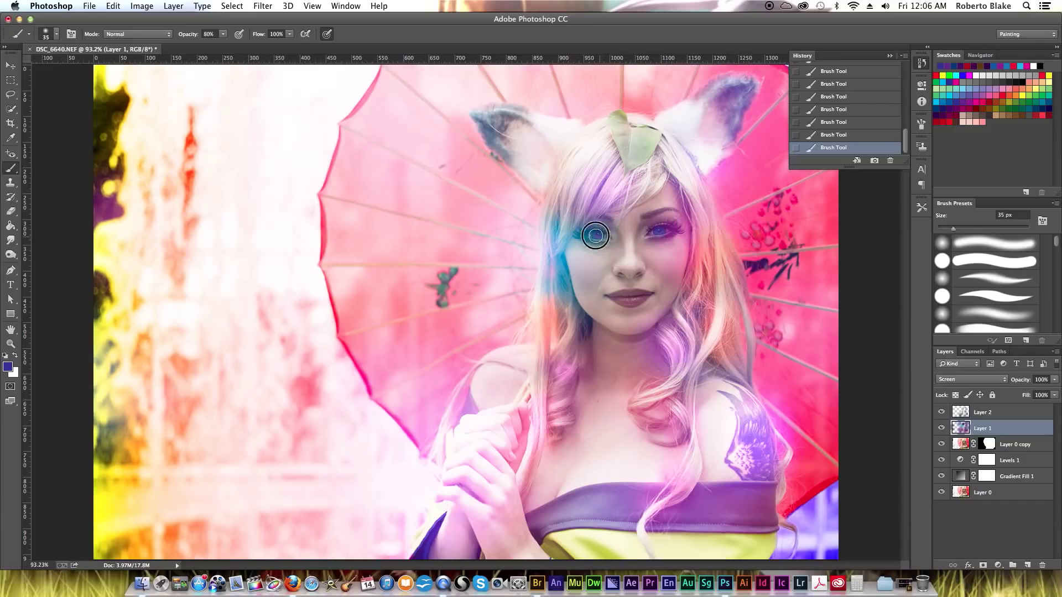
Step: Try to brighten both eyes with blue-violet dabs on Layer 2 and clean up the excess with the Eraser
key(alt+bracketright)
drag(659, 227, 663, 230)
mouse_move(596, 233)
mouse_down()
mouse_move(662, 244)
mouse_move(601, 236)
mouse_up()
key(e)
key(alt+bracketleft)
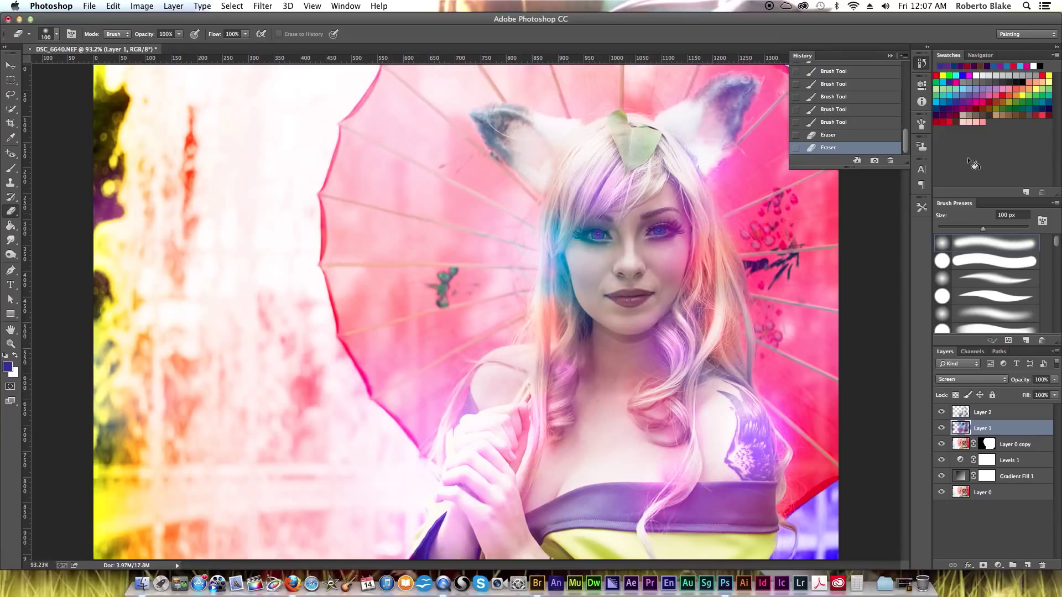
Step: Step back through the history to undo the eye painting and erasing
click(855, 97)
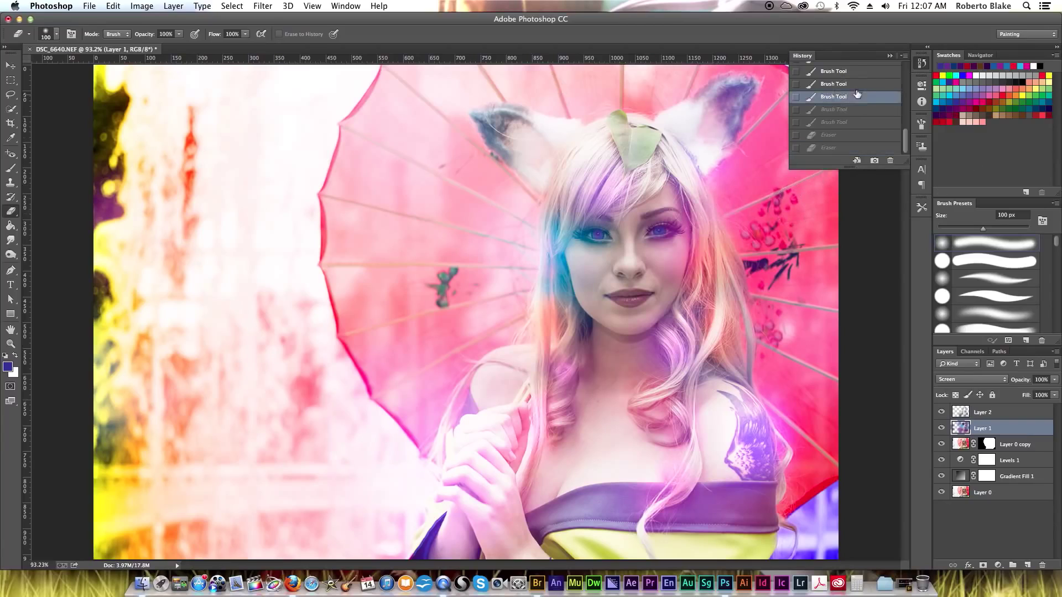
click(858, 84)
click(858, 72)
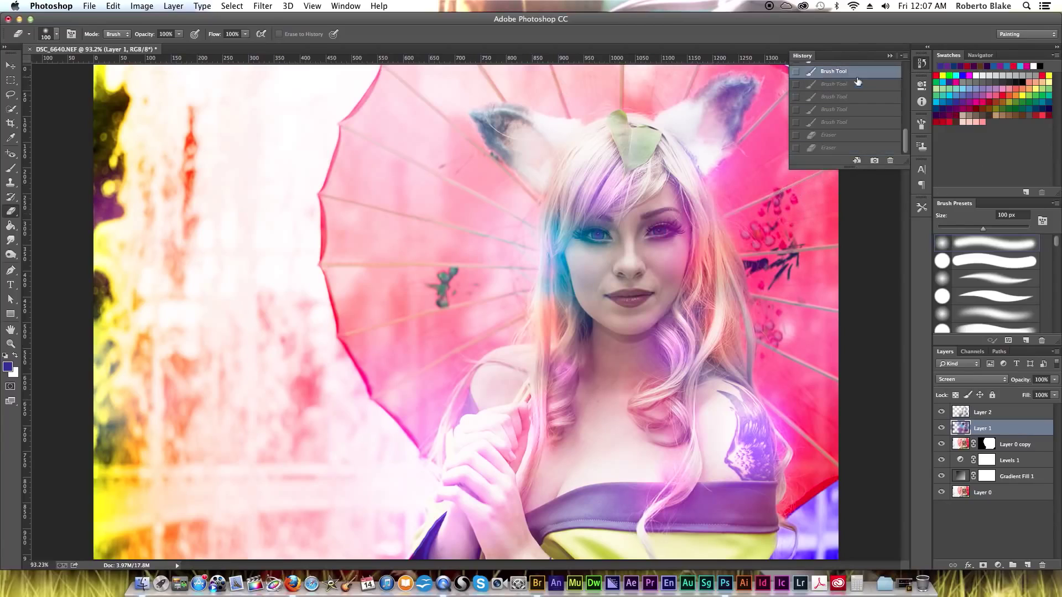
scroll(902, 75, up, 3)
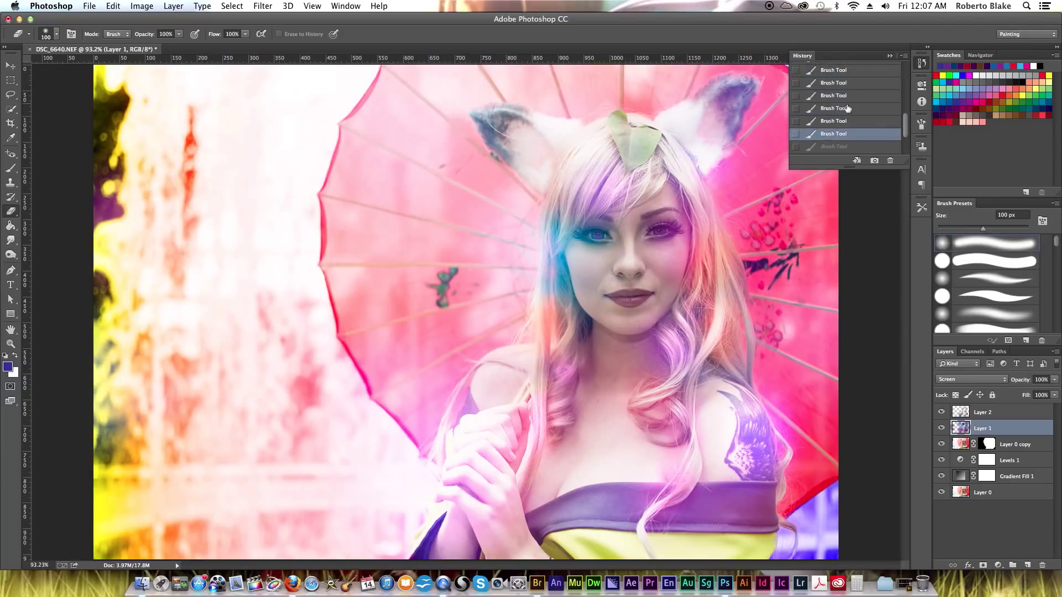
click(845, 106)
Step: Add a Levels adjustment layer above Layer 2 with input black 18, midtone 0.77 and white 240
key(alt+])
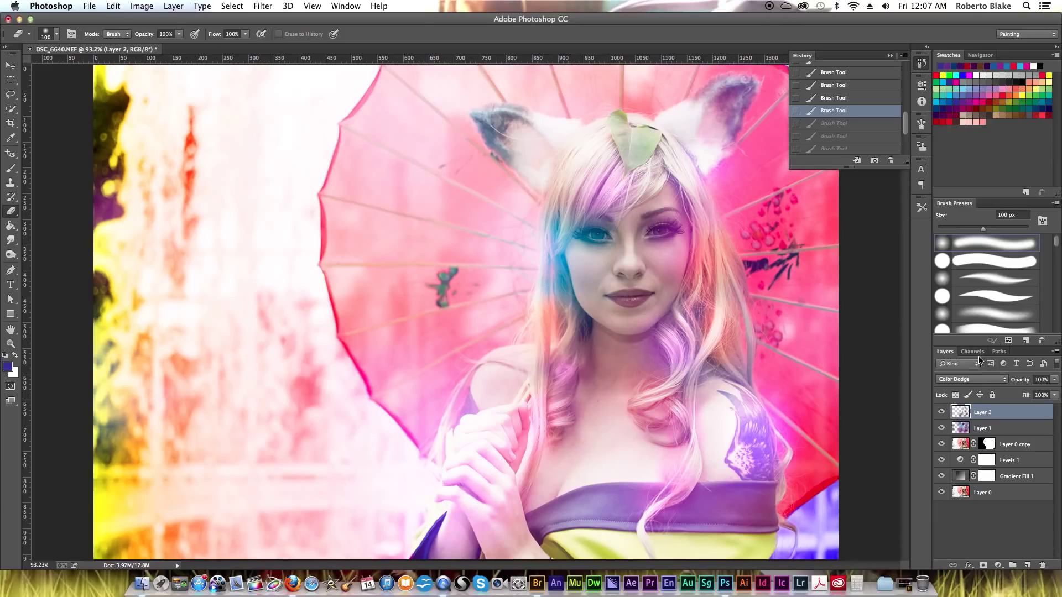
click(999, 565)
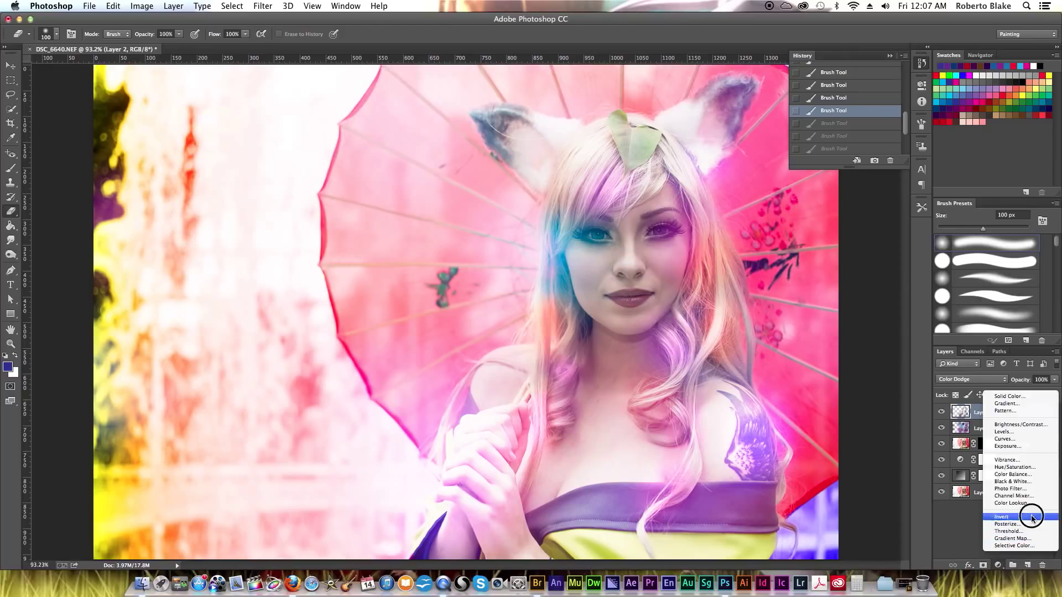
click(1039, 432)
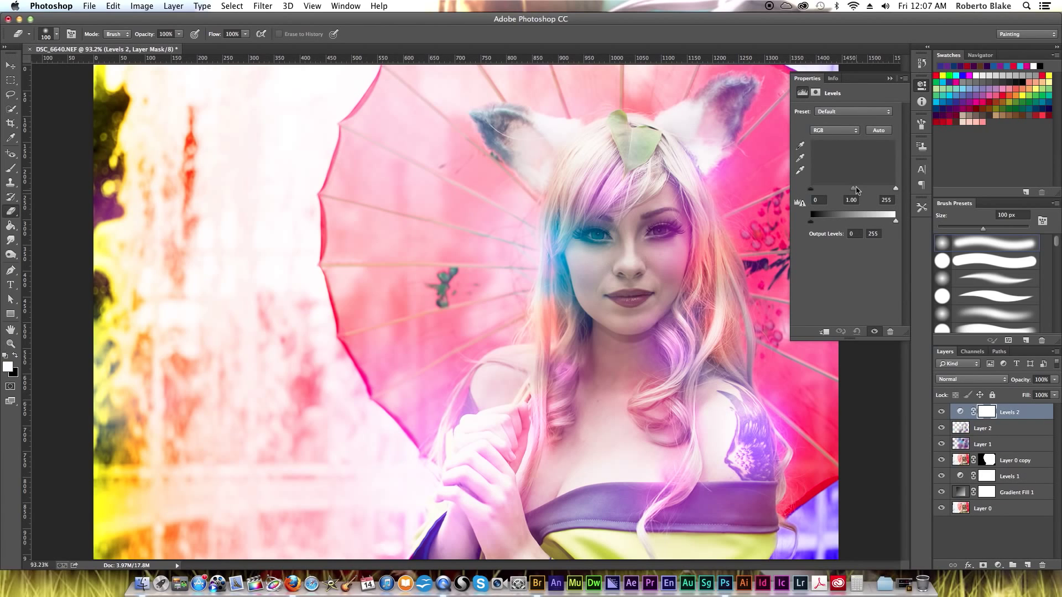
drag(856, 190, 890, 189)
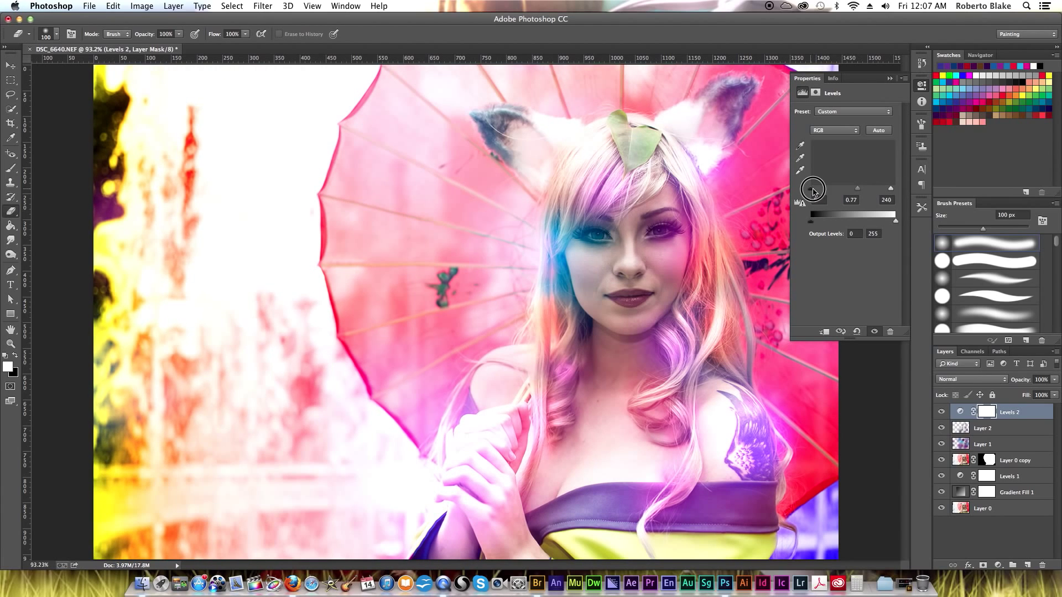
drag(814, 190, 817, 188)
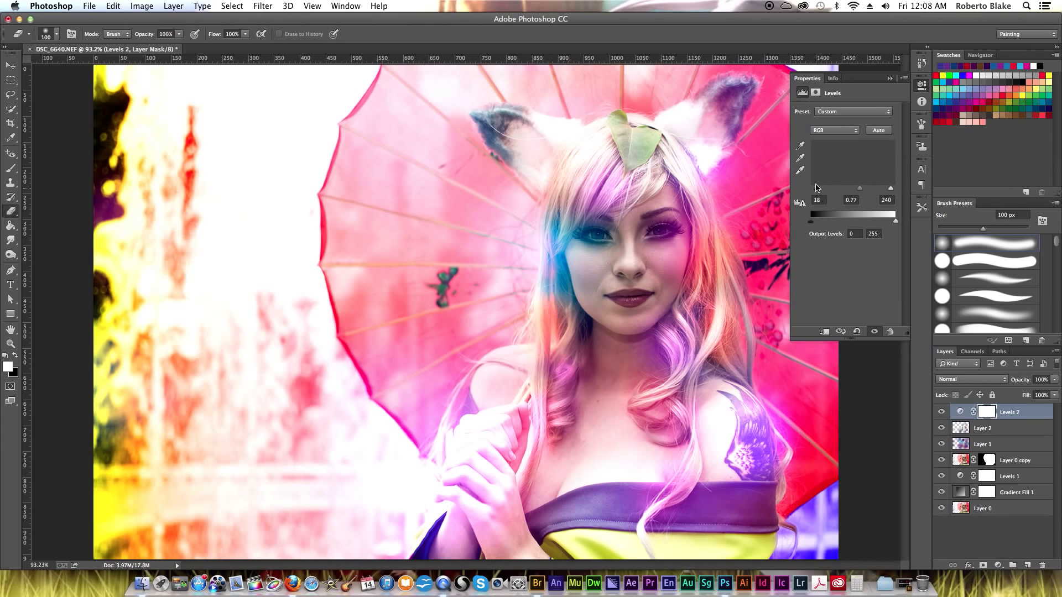
Step: Move the Levels 2 adjustment directly above Layer 0 copy and clip it to that layer
drag(1016, 410, 1013, 446)
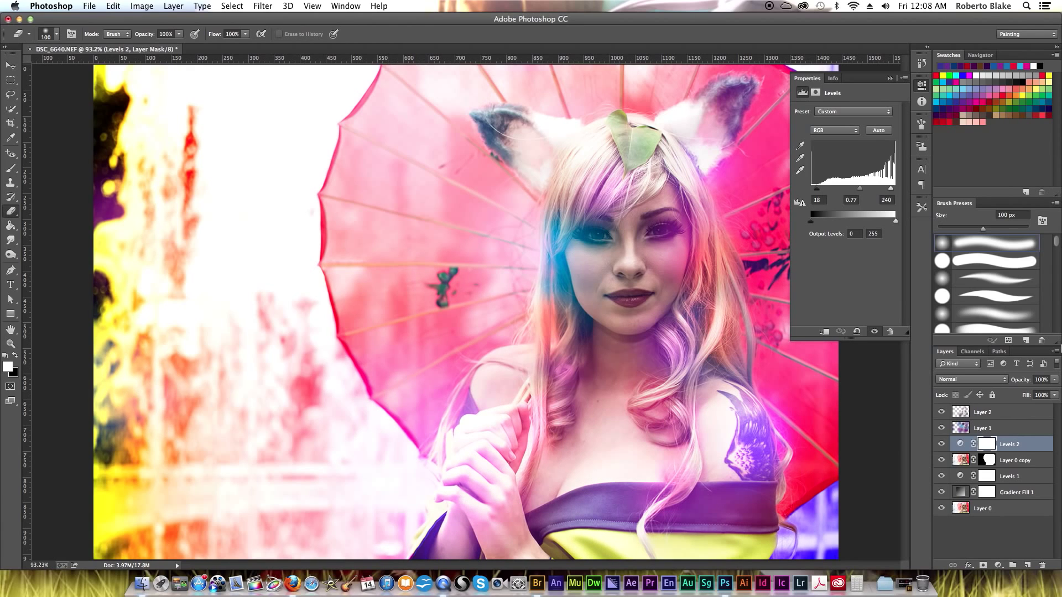
right_click(1022, 453)
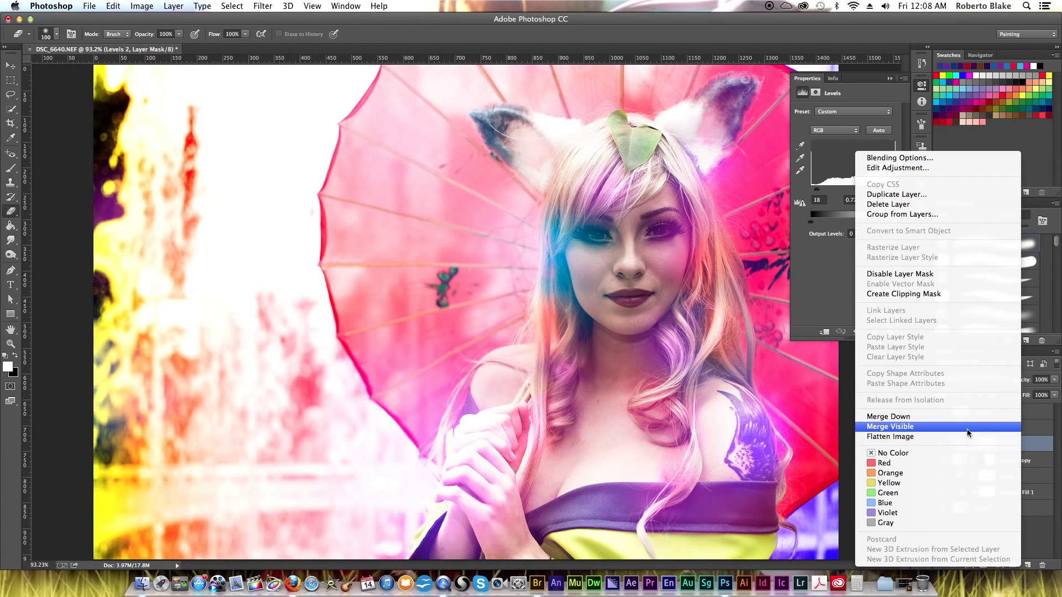
click(927, 296)
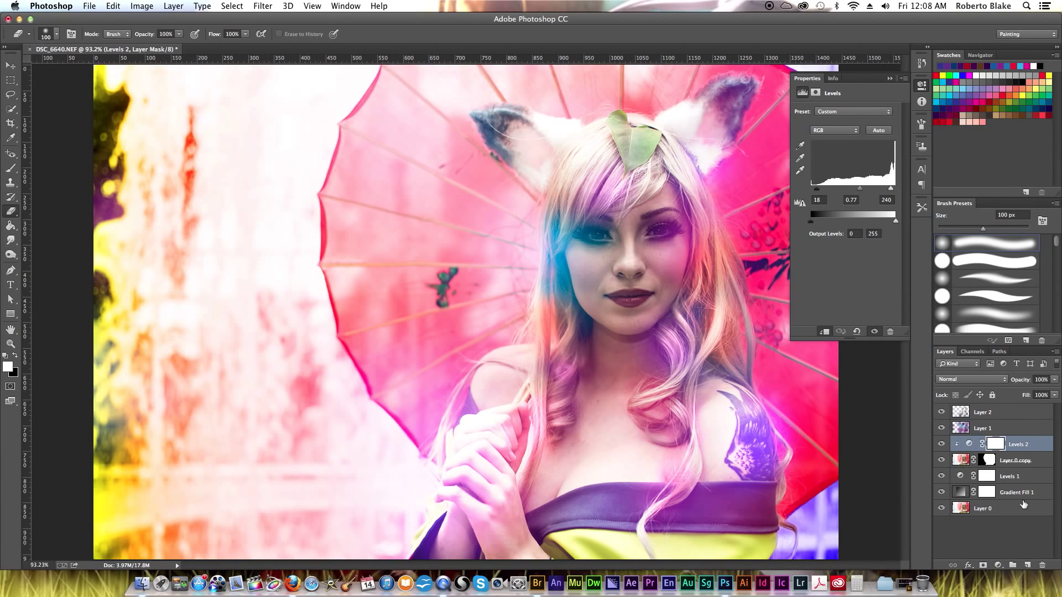
Step: Add a Curves adjustment layer above Levels 2 and reshape its RGB curve, placing a midtone point at input 149, output 145
click(999, 565)
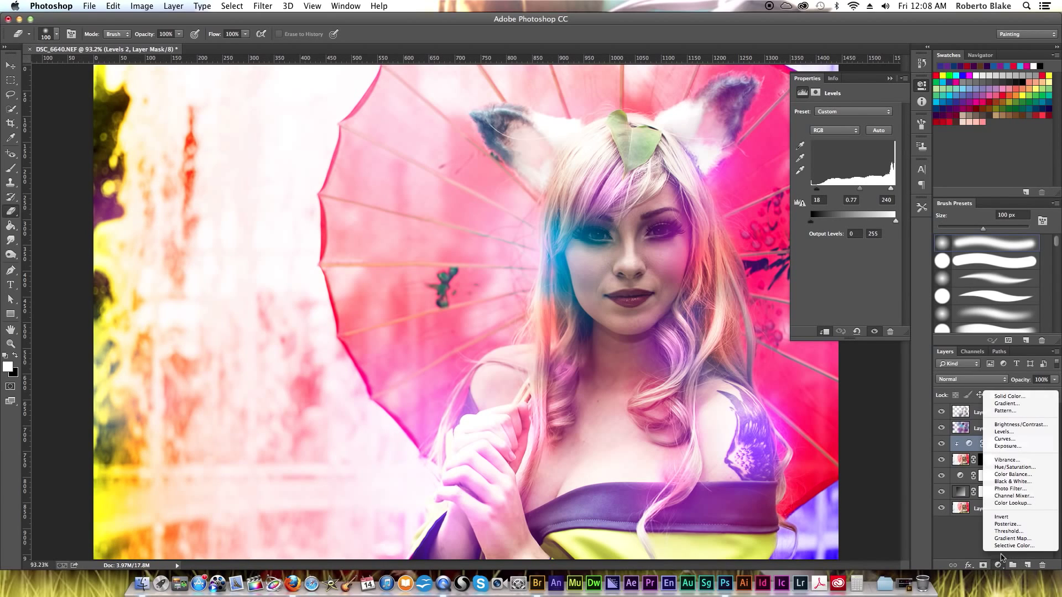
click(1019, 439)
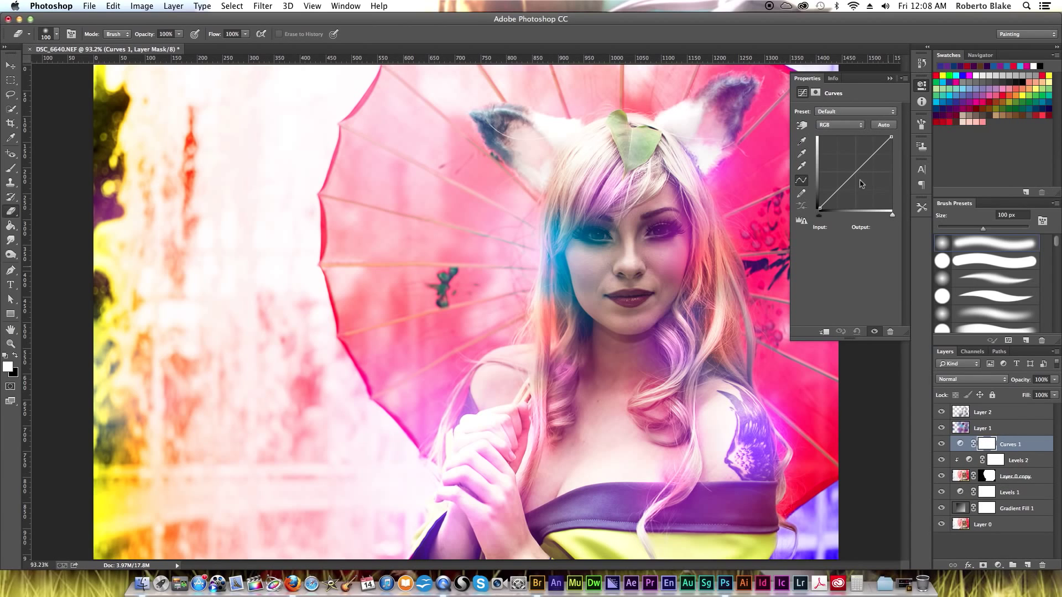
mouse_move(851, 179)
mouse_down()
mouse_move(842, 184)
mouse_move(861, 173)
mouse_up()
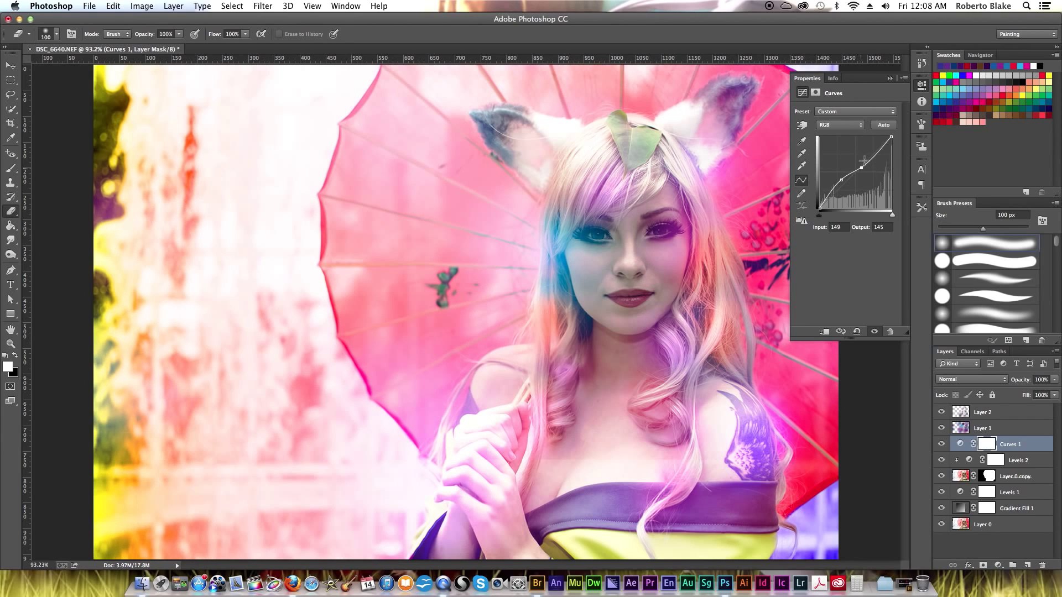
Step: Adjust the midtones of the Blue channel in the Curves 1 adjustment
click(858, 131)
click(842, 154)
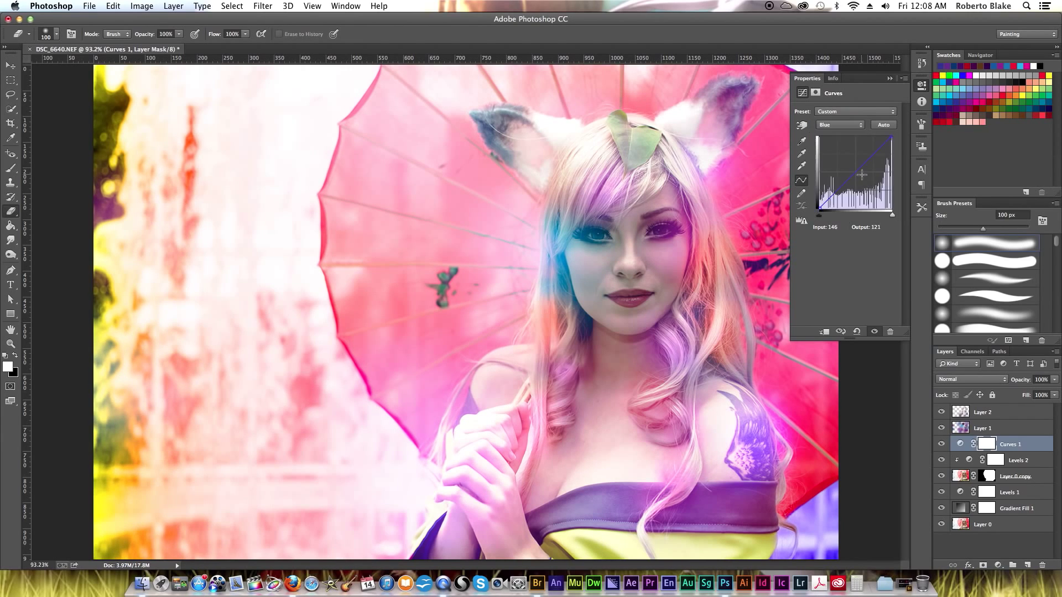
mouse_move(858, 175)
mouse_down()
mouse_move(866, 180)
mouse_move(858, 169)
mouse_up()
click(855, 171)
Step: Close the adjustment settings and clip Curves 1 to the cut-out woman layer
click(890, 80)
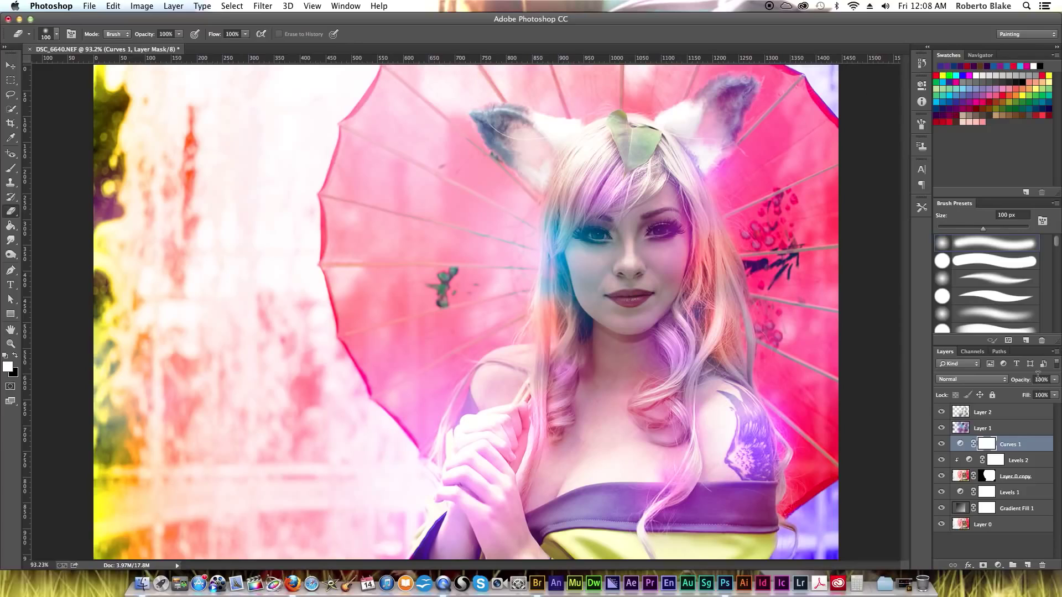
right_click(1020, 446)
click(856, 293)
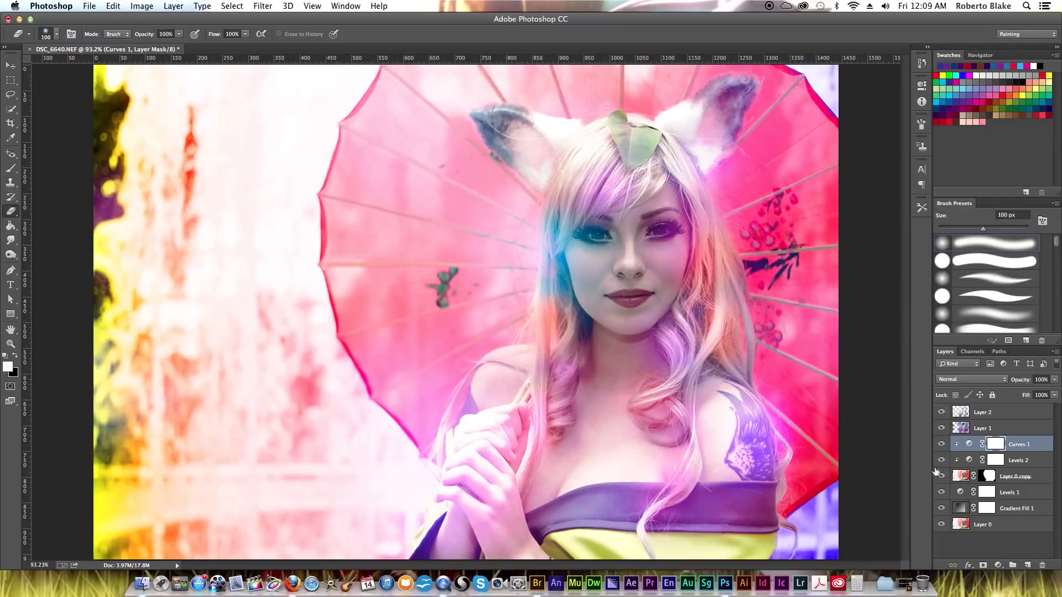
Step: Switch to Adobe Bridge and place the fractal image 4-3.png into the portrait document directly above Layer 0
click(1014, 521)
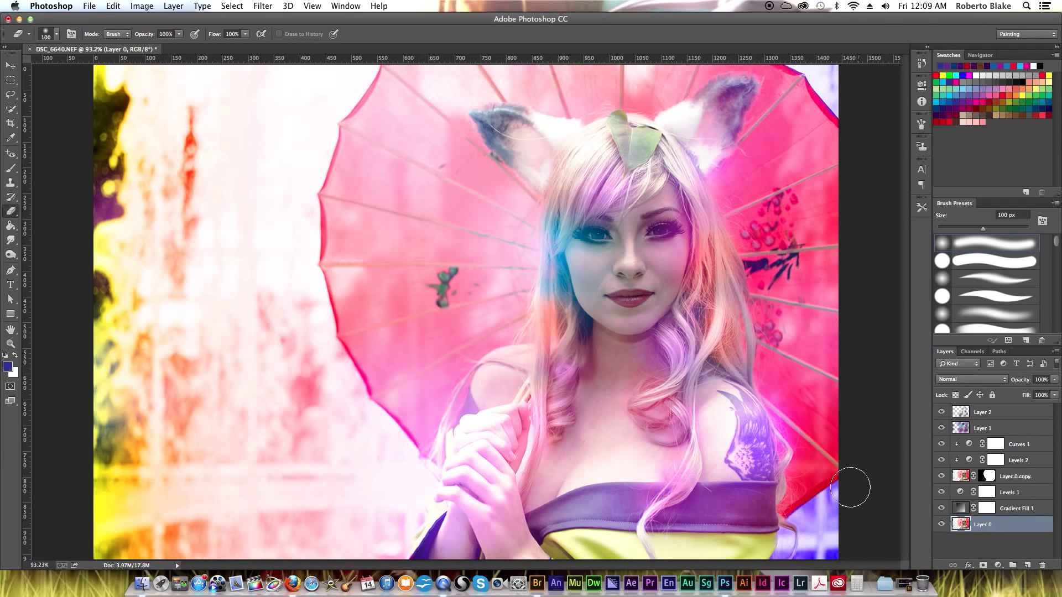
click(539, 587)
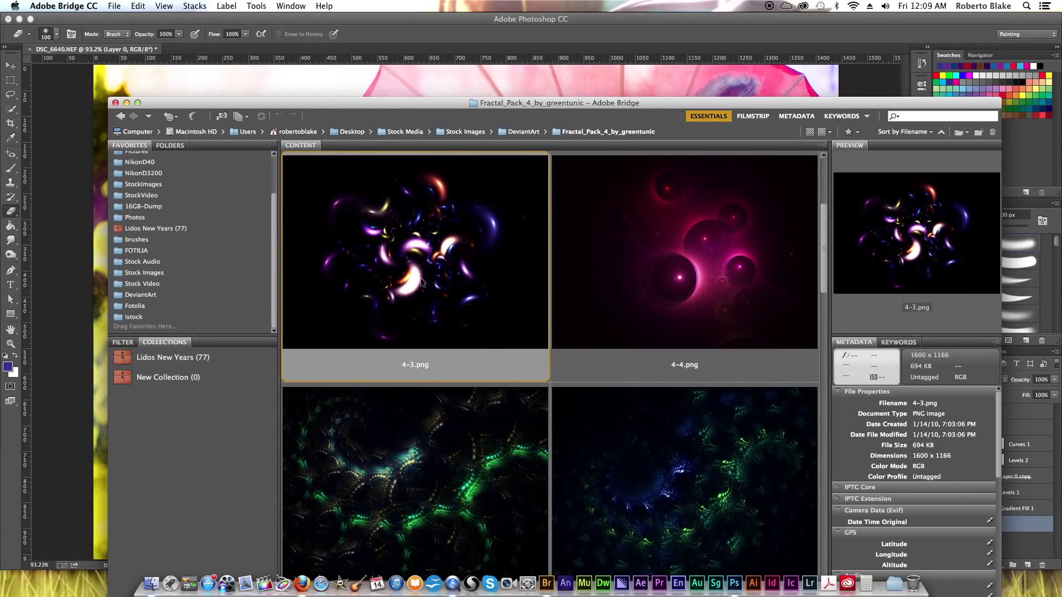
drag(421, 282, 383, 86)
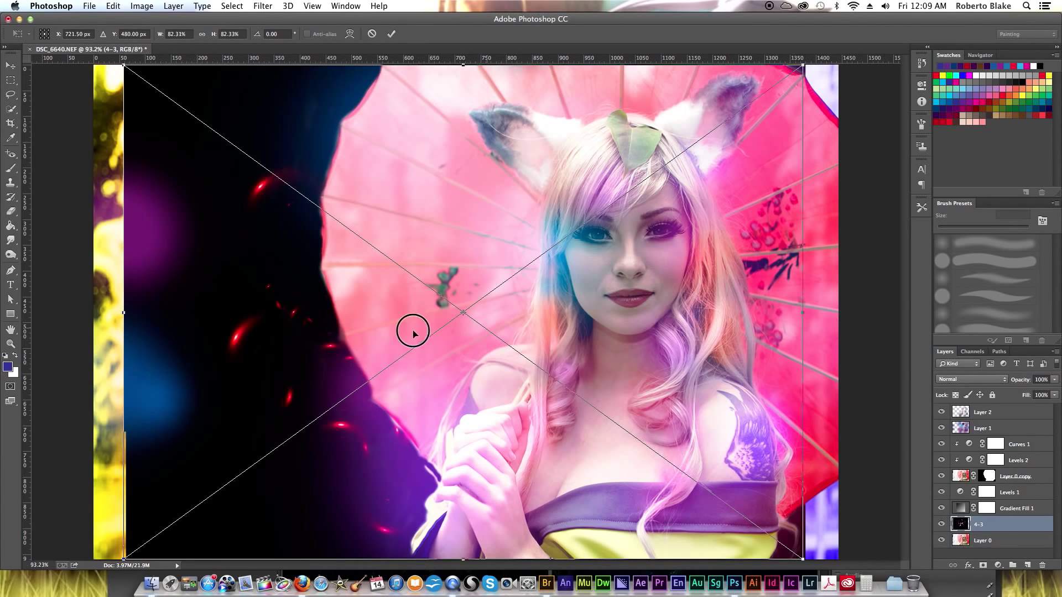
Step: Shift the placed fractal toward the background beside the umbrella, scale it to about 105% and commit the placement
drag(386, 330, 310, 335)
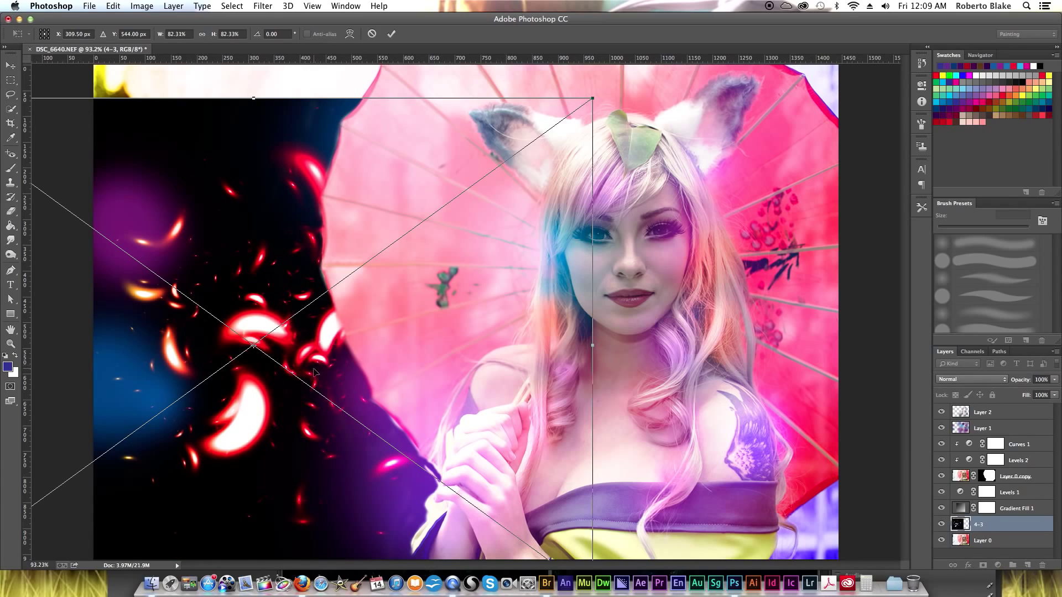
drag(593, 98, 399, 244)
drag(593, 99, 642, 52)
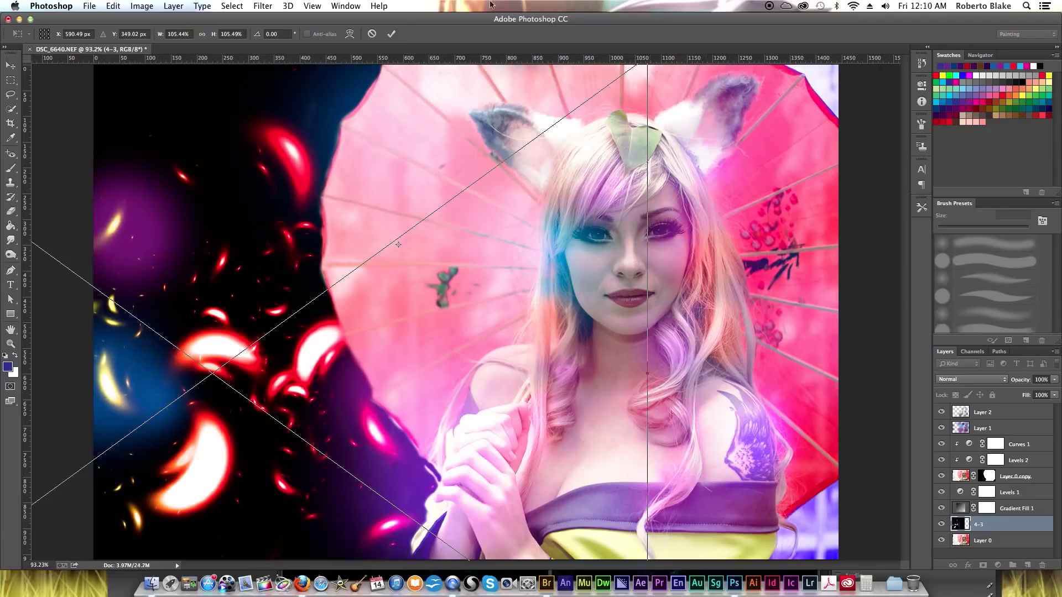
click(393, 35)
Step: Set the 4-3 fractal layer's blending mode to Screen and move it up the layer stack directly above Curves 1
key(e)
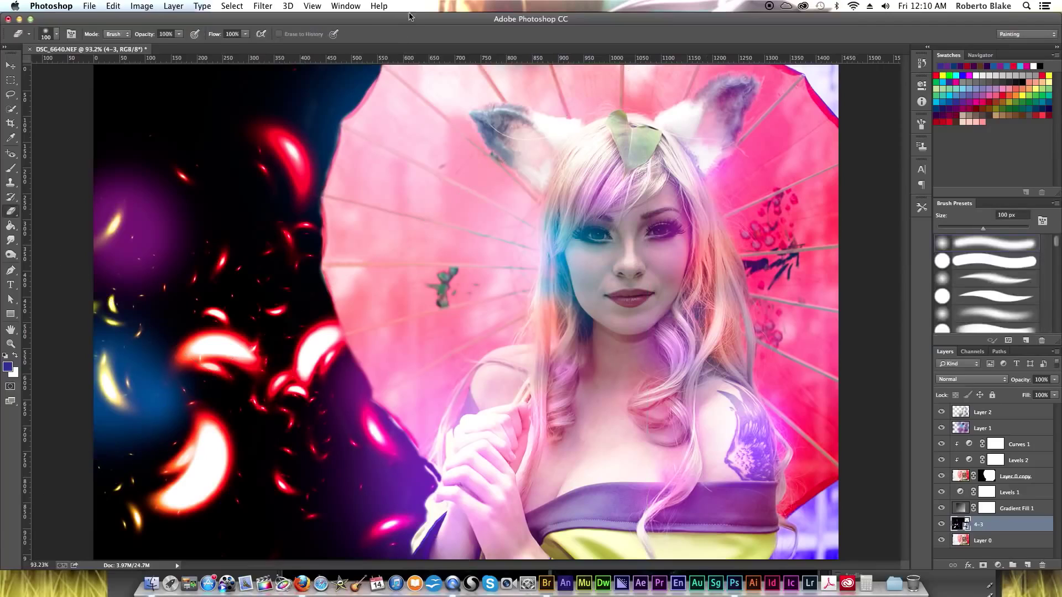
click(976, 381)
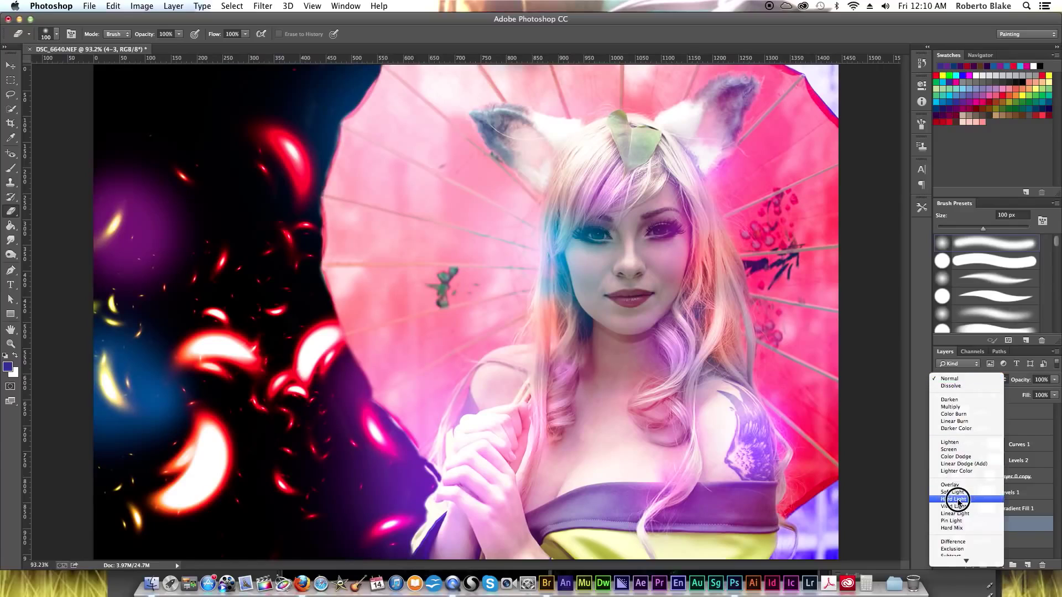
click(989, 451)
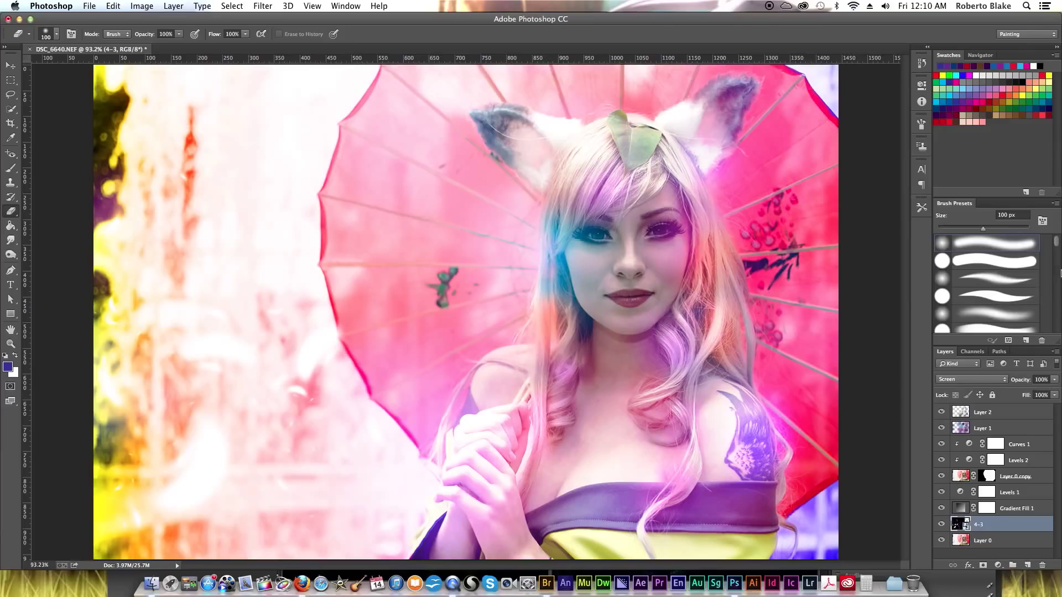
drag(1010, 527, 1021, 476)
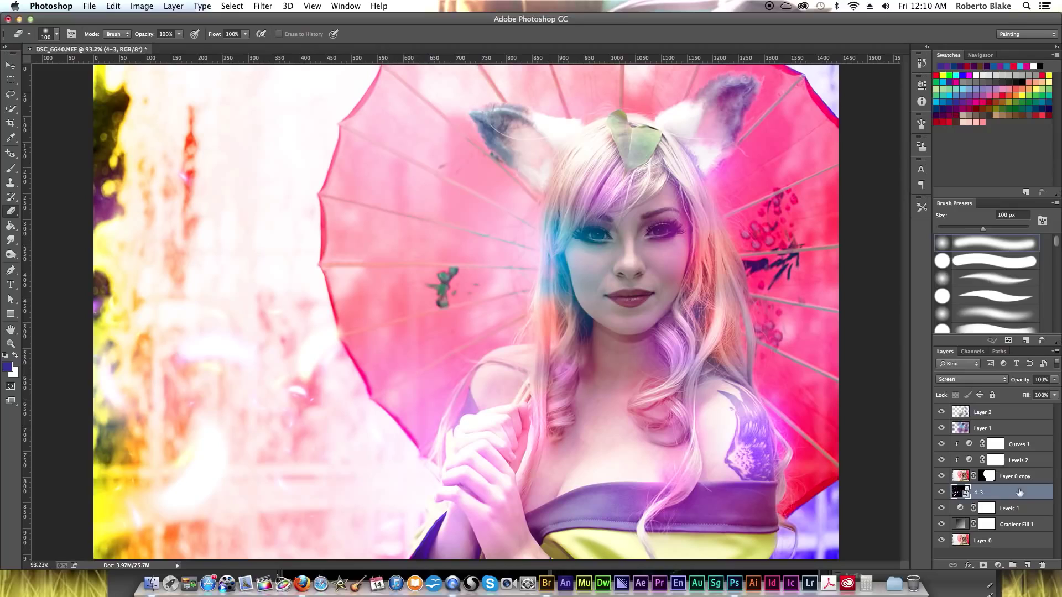
drag(1018, 491, 1030, 434)
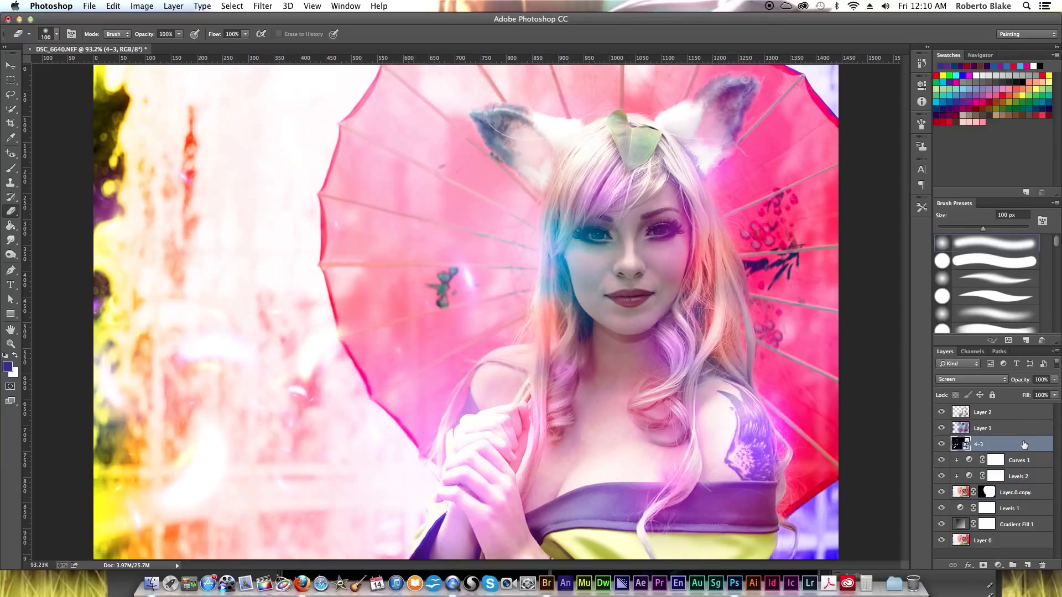
mouse_move(1026, 446)
mouse_down()
mouse_move(1029, 427)
mouse_move(1021, 449)
mouse_up()
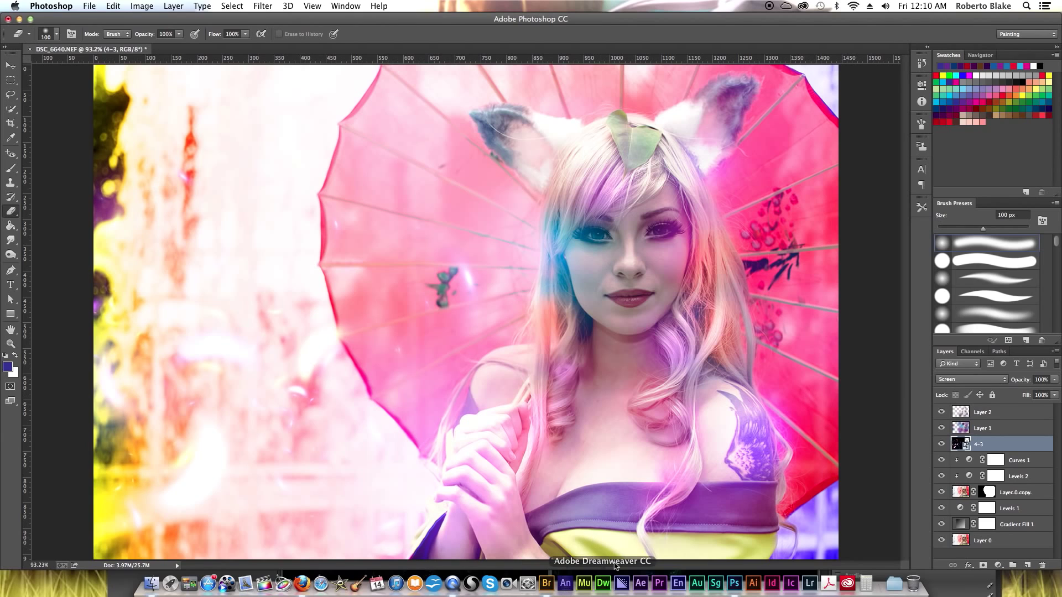
Step: Switch to Adobe Bridge and place the fractal image 4-2.png into the portrait document directly above layer 4-3
key(super+alt+o)
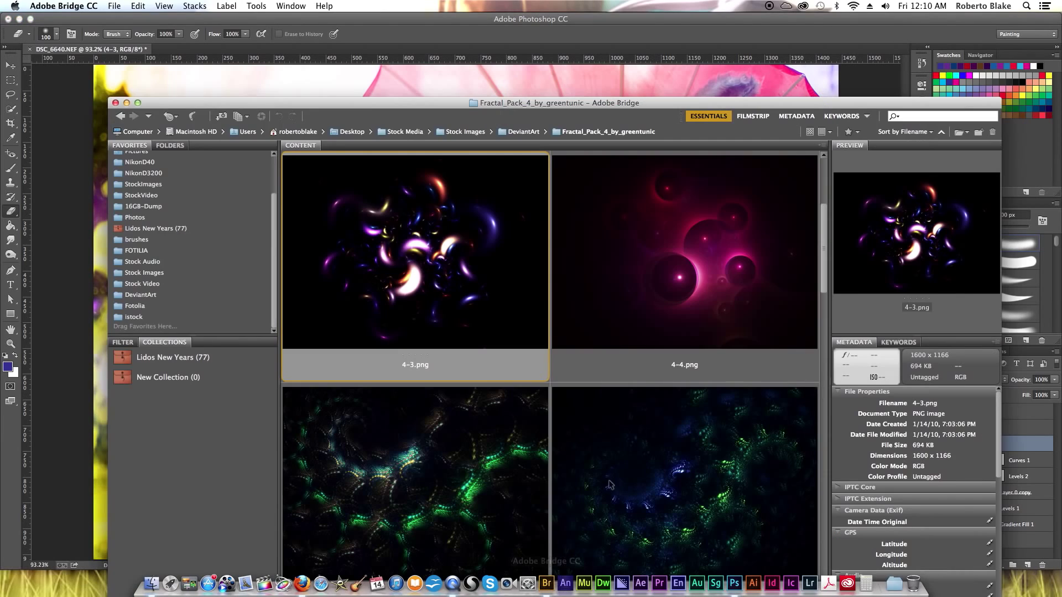
drag(825, 257, 831, 196)
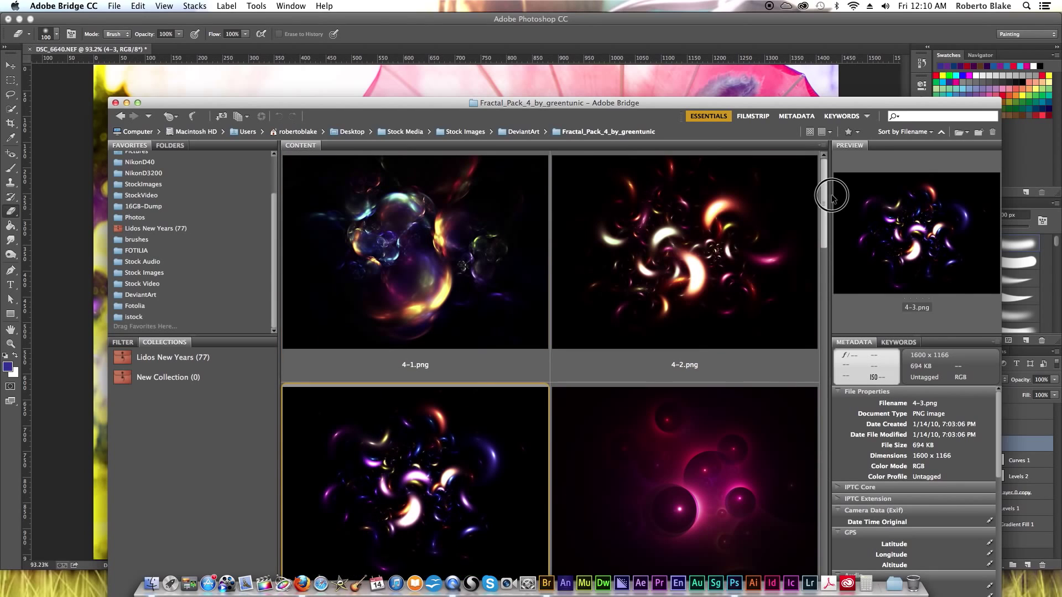
click(727, 270)
drag(772, 113, 794, 282)
drag(727, 392, 769, 264)
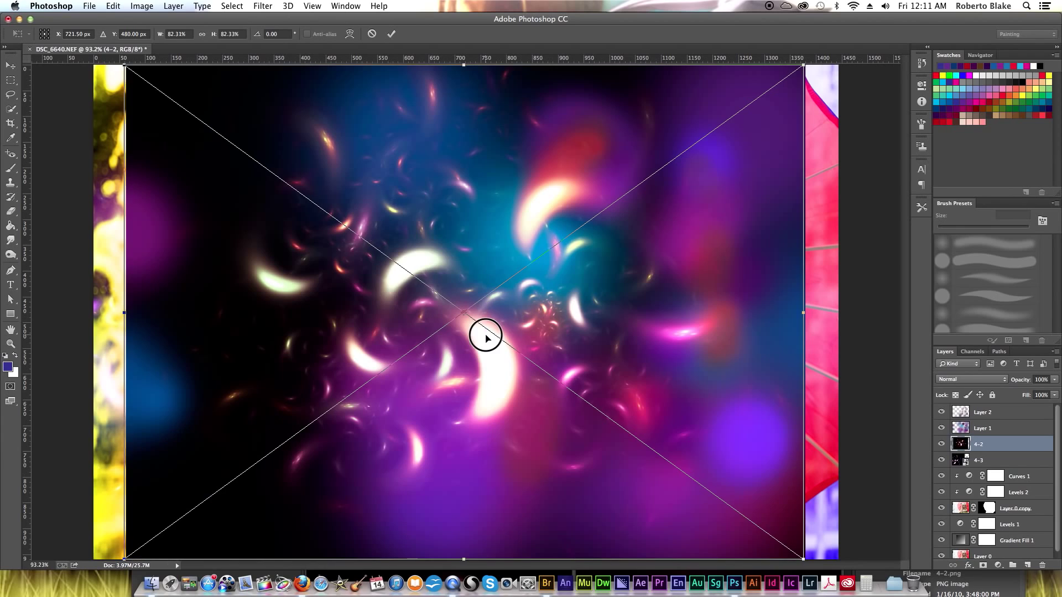
Step: Commit the 4-2 fractal over the lower-right part of the portrait and set its blending mode to Screen
drag(577, 373, 827, 344)
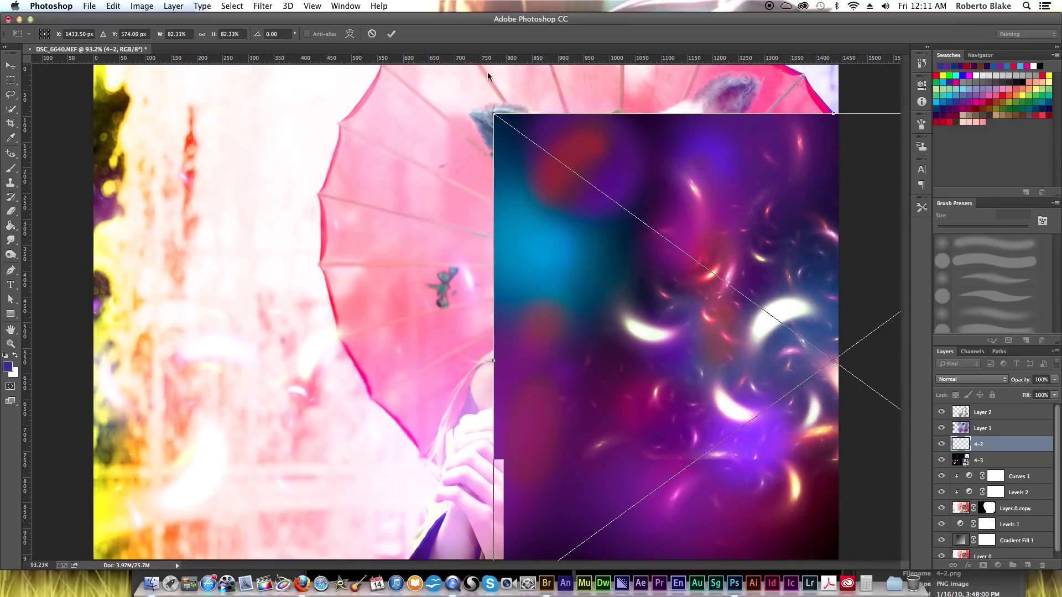
click(391, 33)
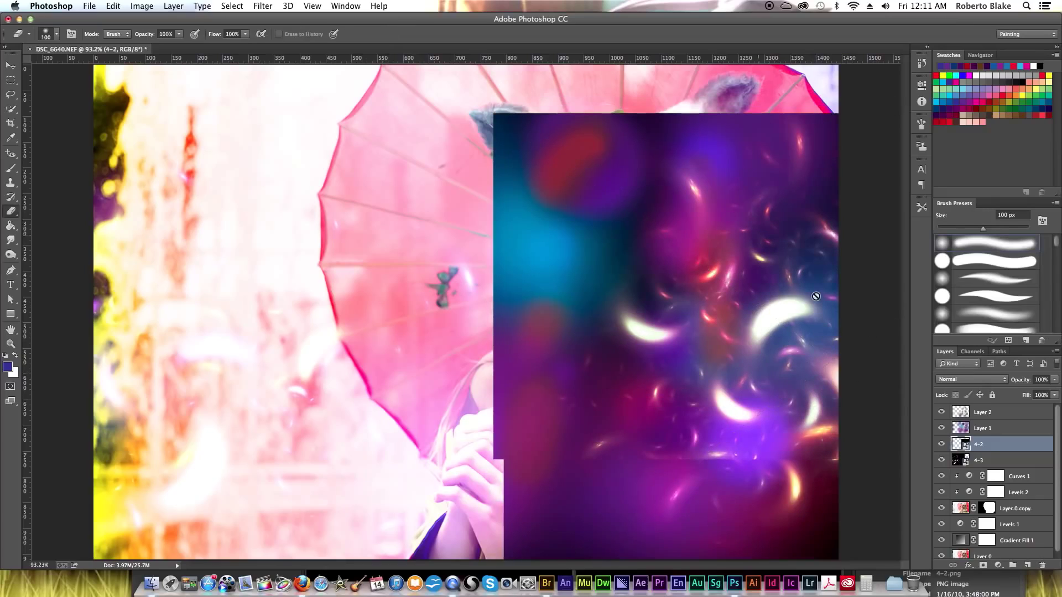
click(977, 385)
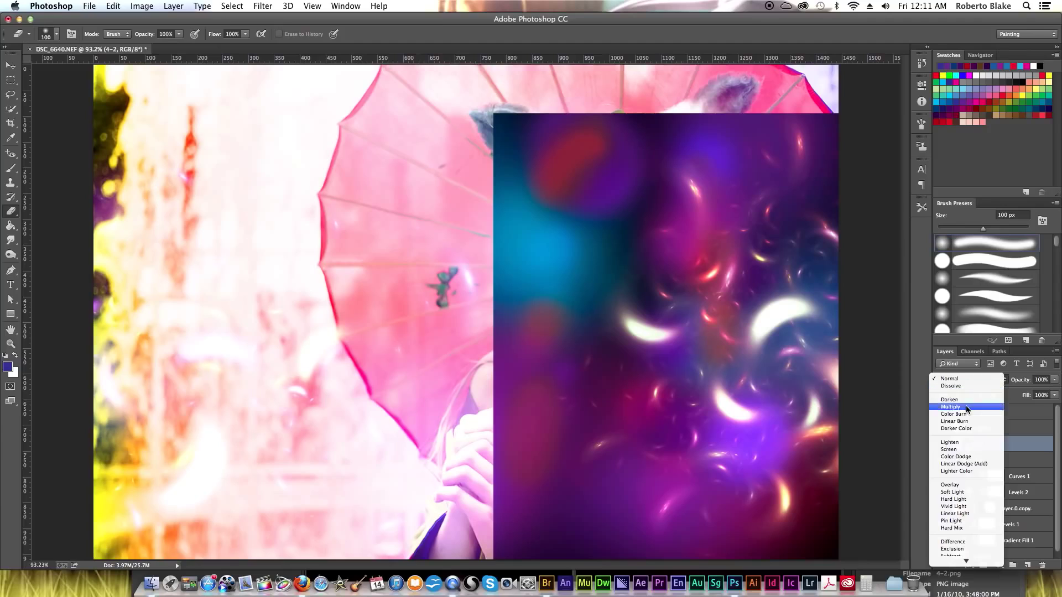
click(957, 449)
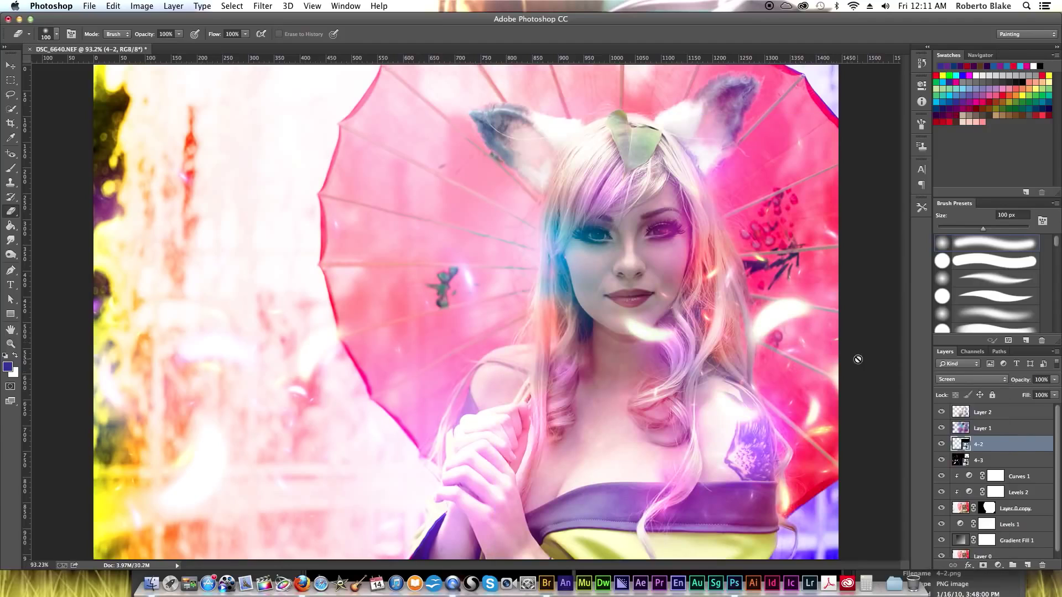
Step: With Auto-Select off for the Move tool, duplicate the 4-2 layer and place the copy over the umbrella's upper-left area
key(v)
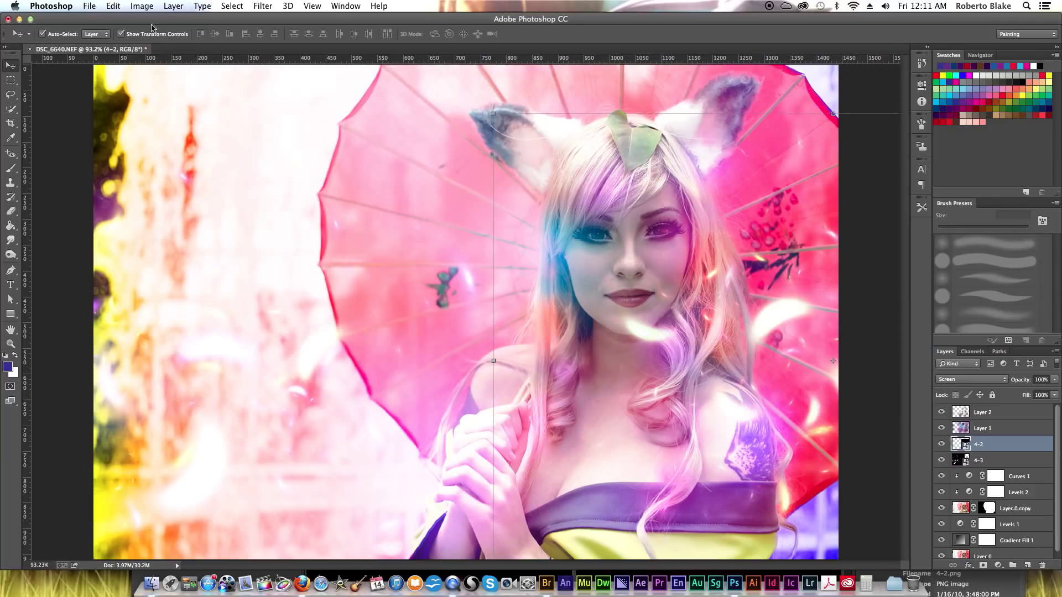
click(49, 36)
mouse_move(786, 350)
mouse_down()
mouse_move(780, 368)
mouse_move(799, 363)
mouse_move(804, 376)
mouse_move(695, 166)
mouse_move(628, 123)
mouse_move(491, 112)
mouse_move(479, 99)
mouse_move(379, 85)
mouse_move(358, 68)
mouse_move(311, 77)
mouse_move(317, 67)
mouse_up()
key(super+j)
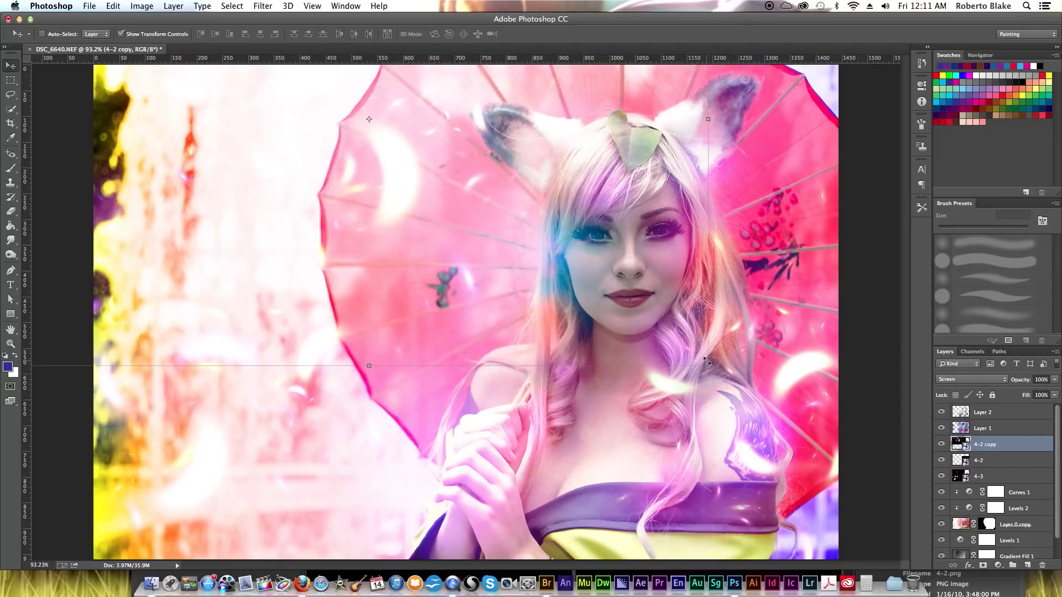
Step: Scale the 4-2 copy to about 60%, shift it toward the fox ear, commit, and nudge it slightly right and up
drag(708, 363, 671, 386)
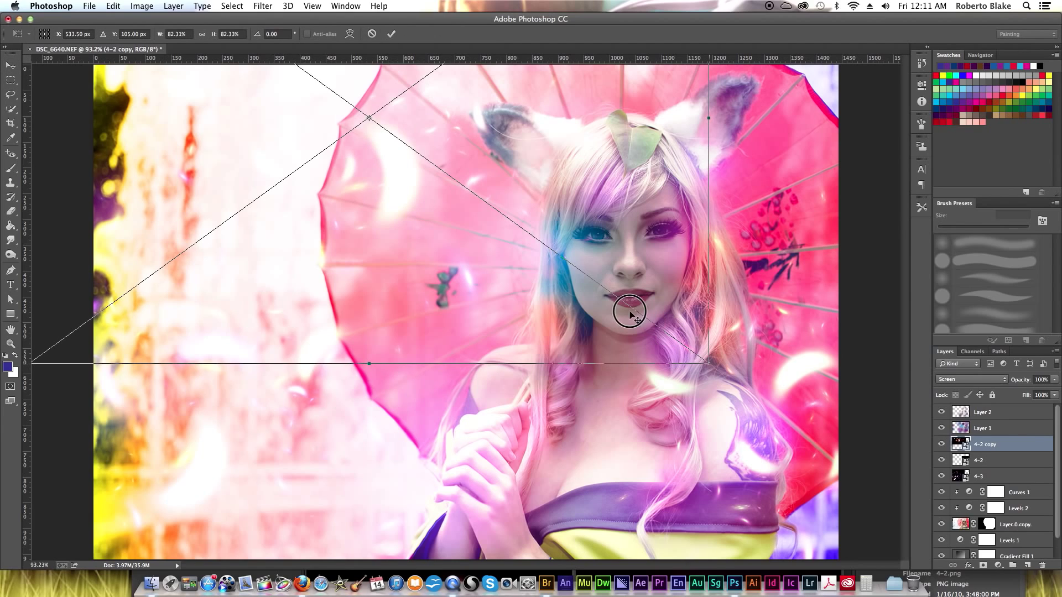
drag(622, 307, 614, 300)
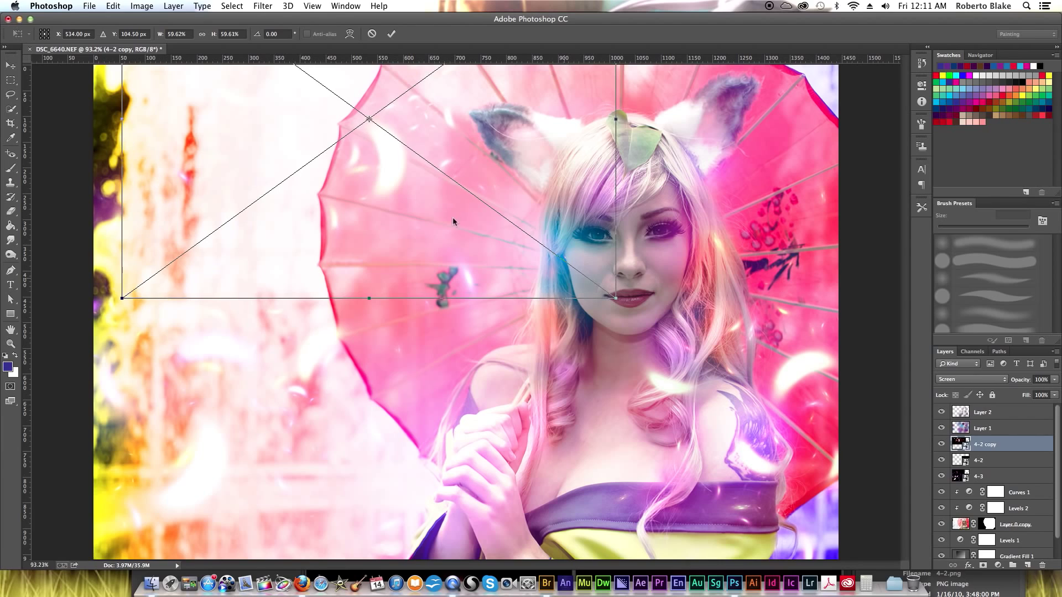
drag(407, 166, 445, 172)
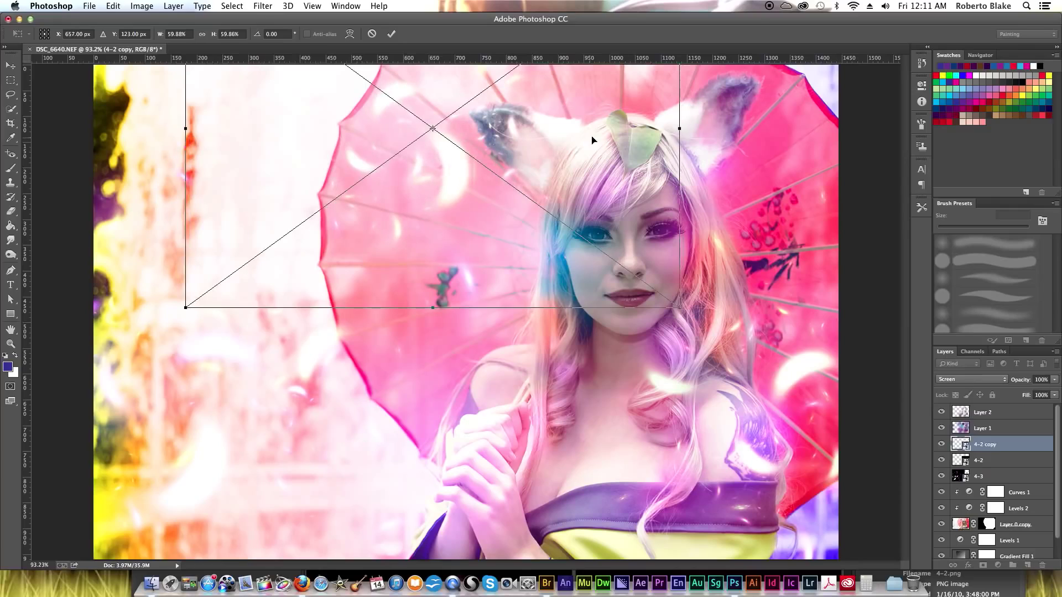
click(391, 33)
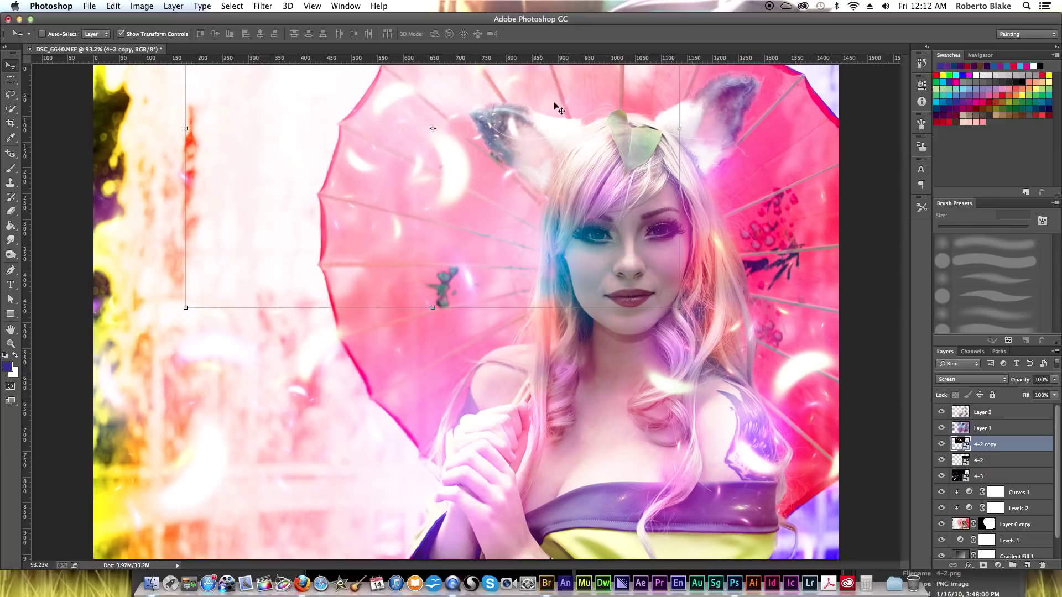
key(Right)
key(Right)
key(Up)
key(Up)
key(Up)
key(Up)
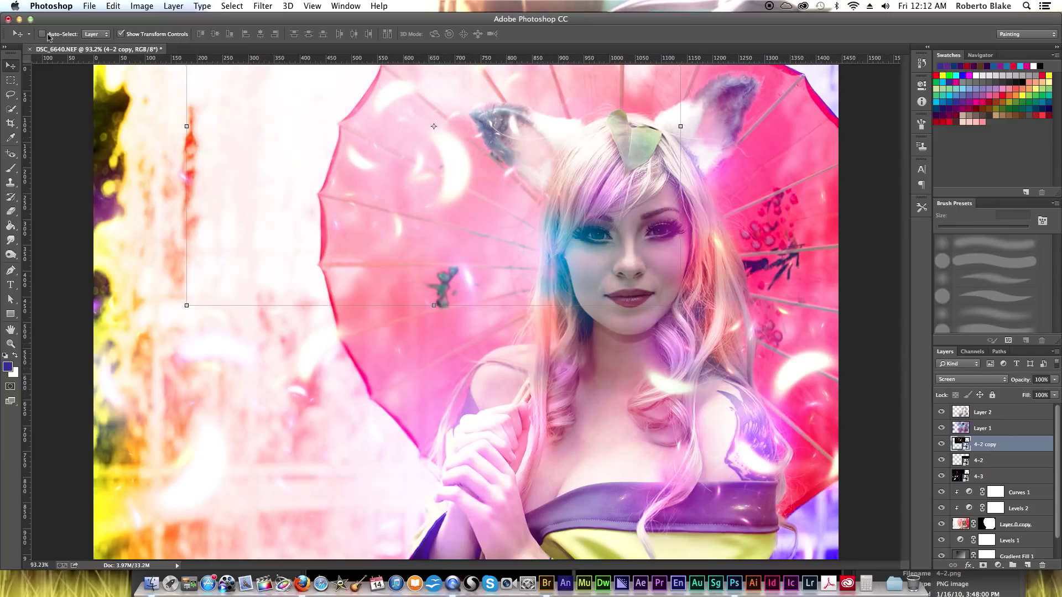
Step: Turn Auto-Select back on for the Move tool and deselect all layers
key(alt+bracketleft)
key(alt+bracketleft)
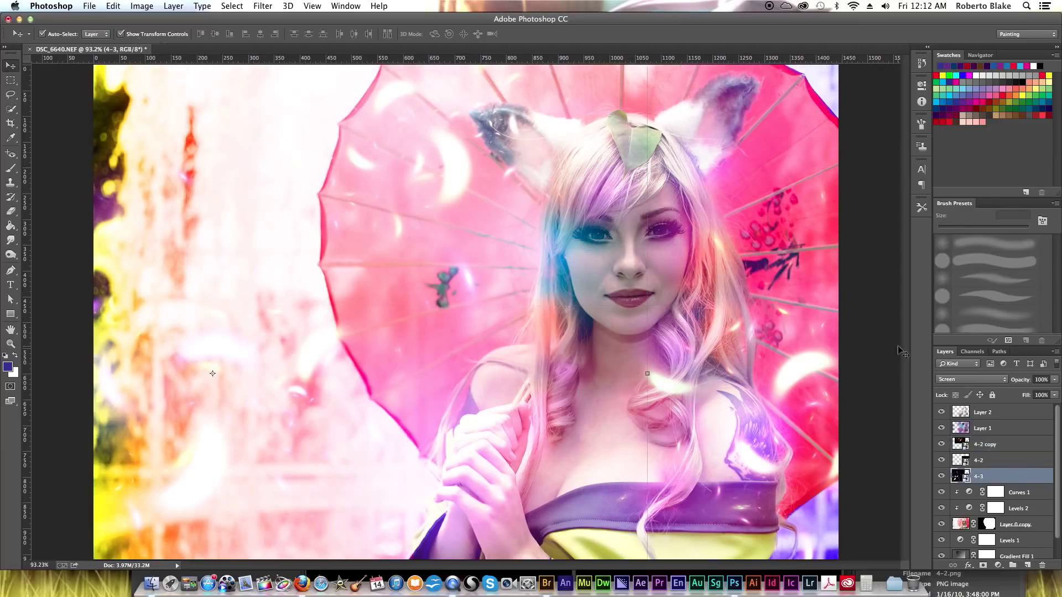
key(alt+bracketright)
click(871, 119)
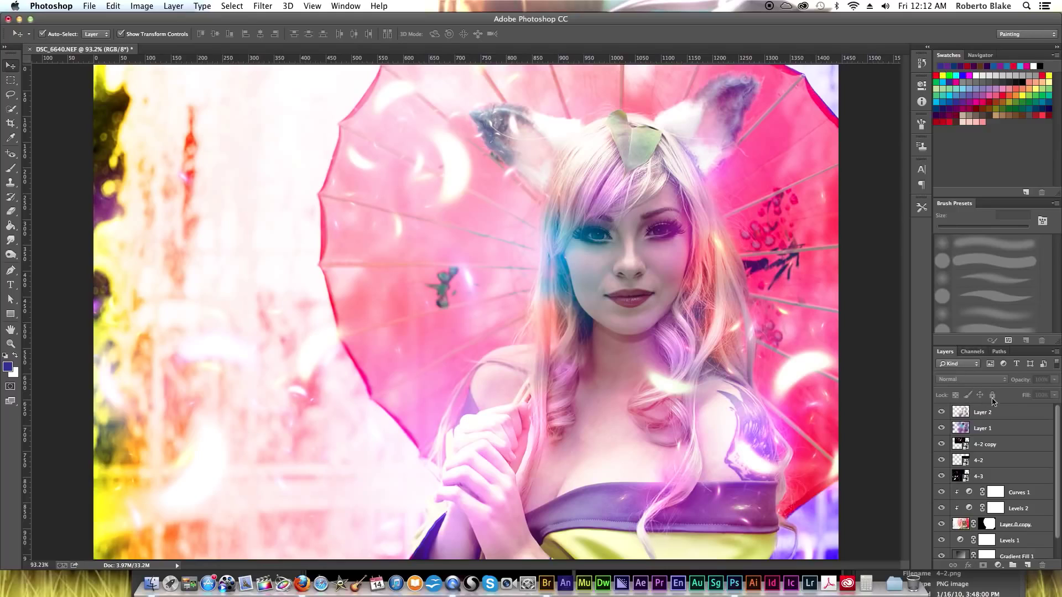
Step: Add a Color Balance adjustment above Levels 2 with midtones set to +43 red and +24 blue
click(1026, 509)
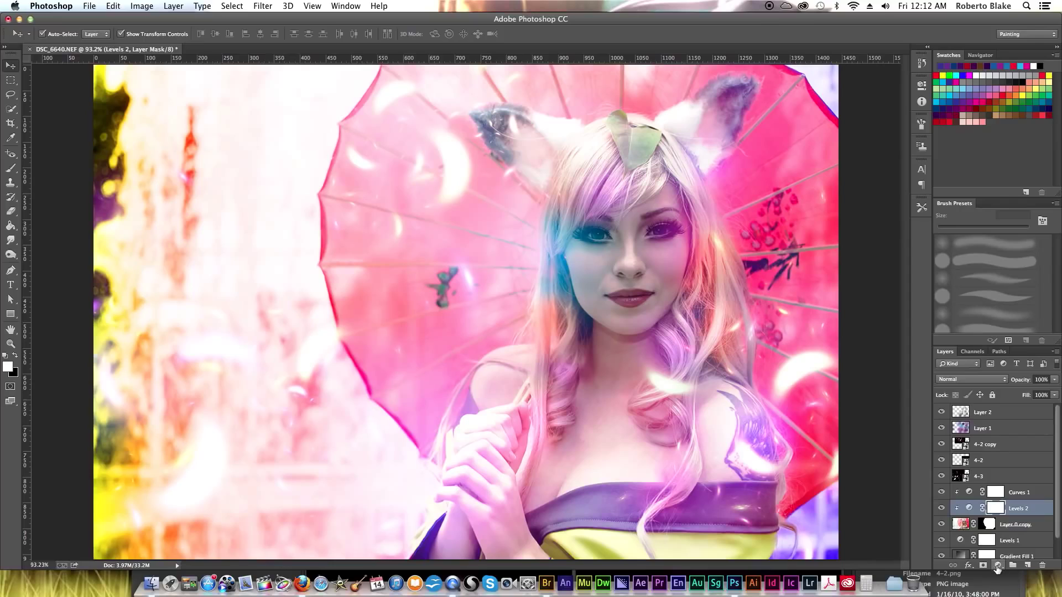
click(999, 568)
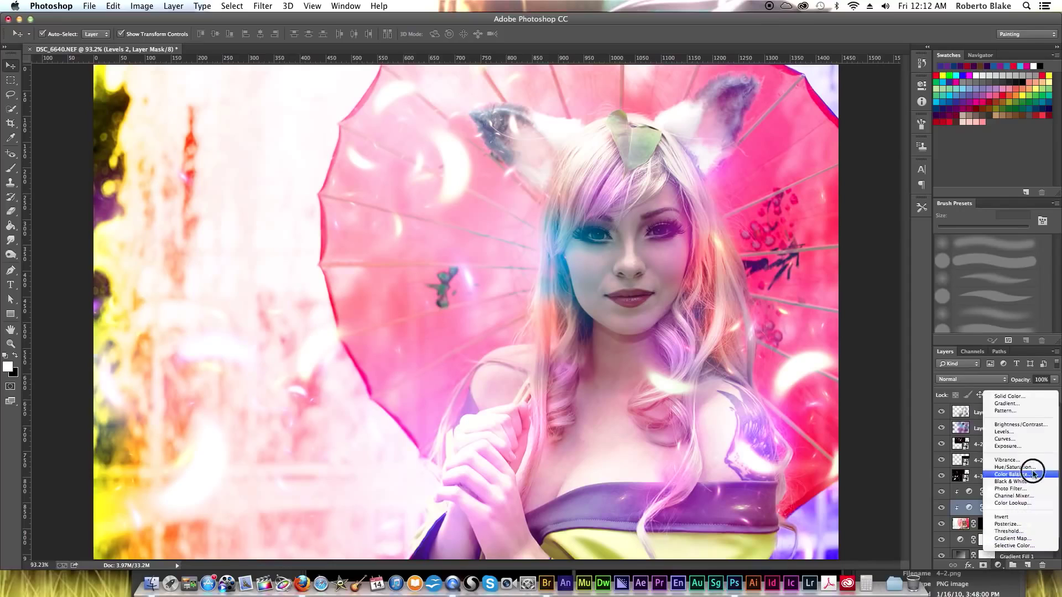
click(1013, 474)
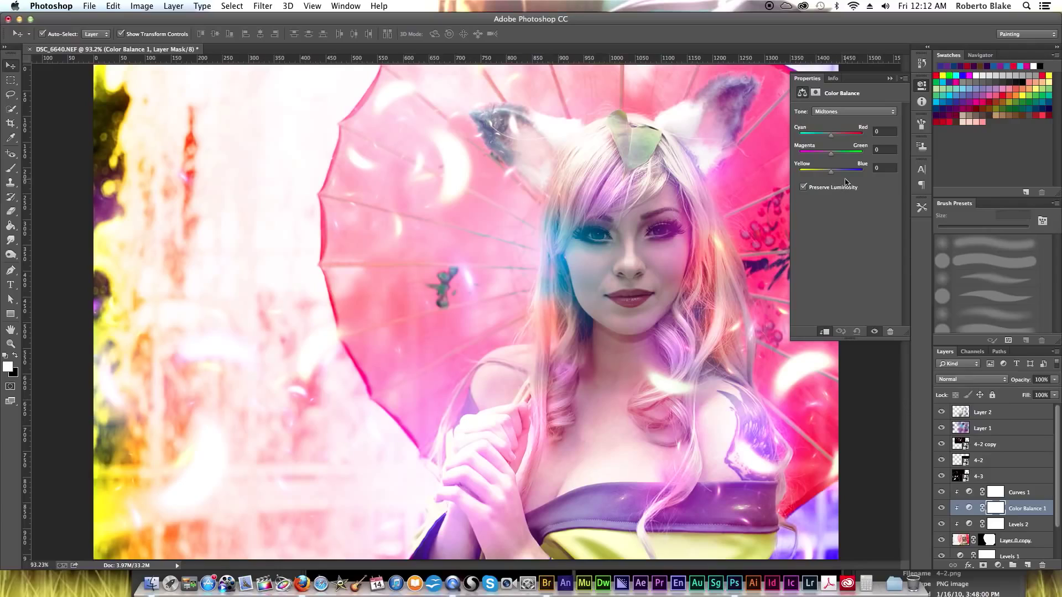
drag(839, 173, 839, 175)
drag(837, 171, 835, 140)
drag(838, 138, 845, 137)
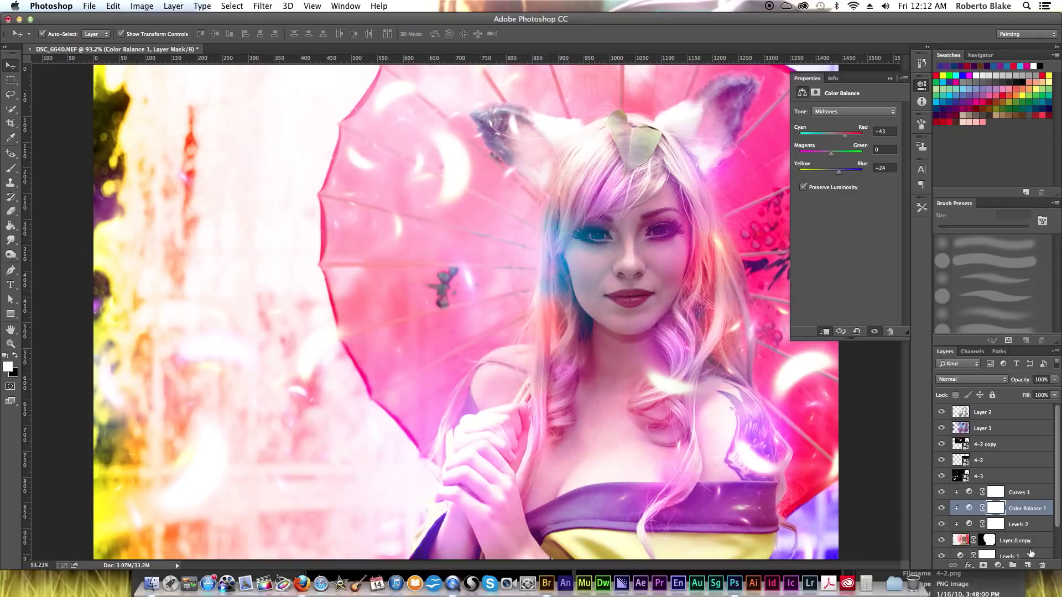
Step: Add a Brightness/Contrast adjustment above Color Balance 1, set brightness to 39, raise the contrast and close its settings
click(999, 566)
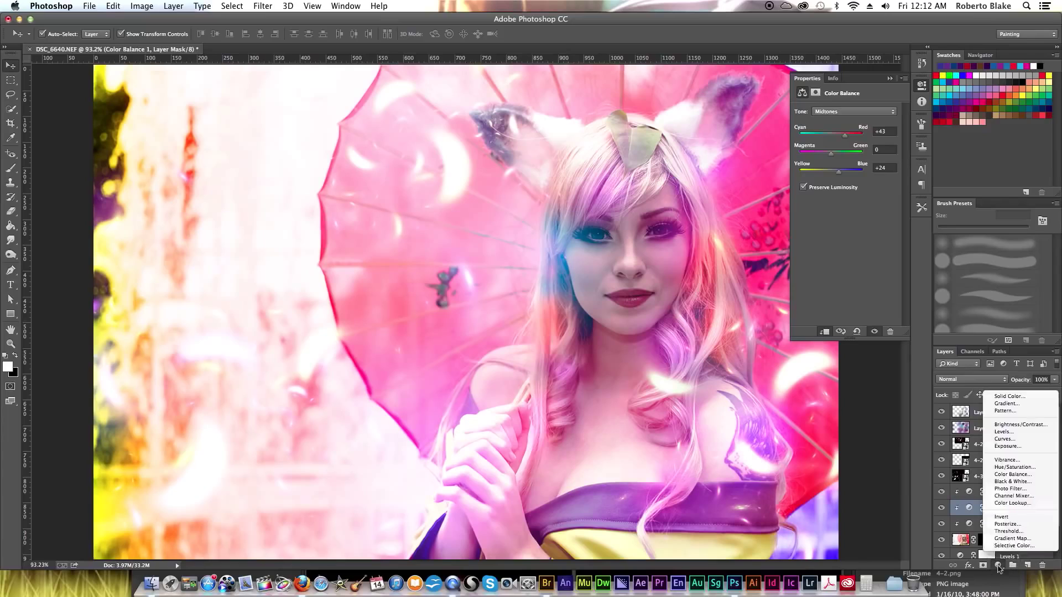
click(1031, 412)
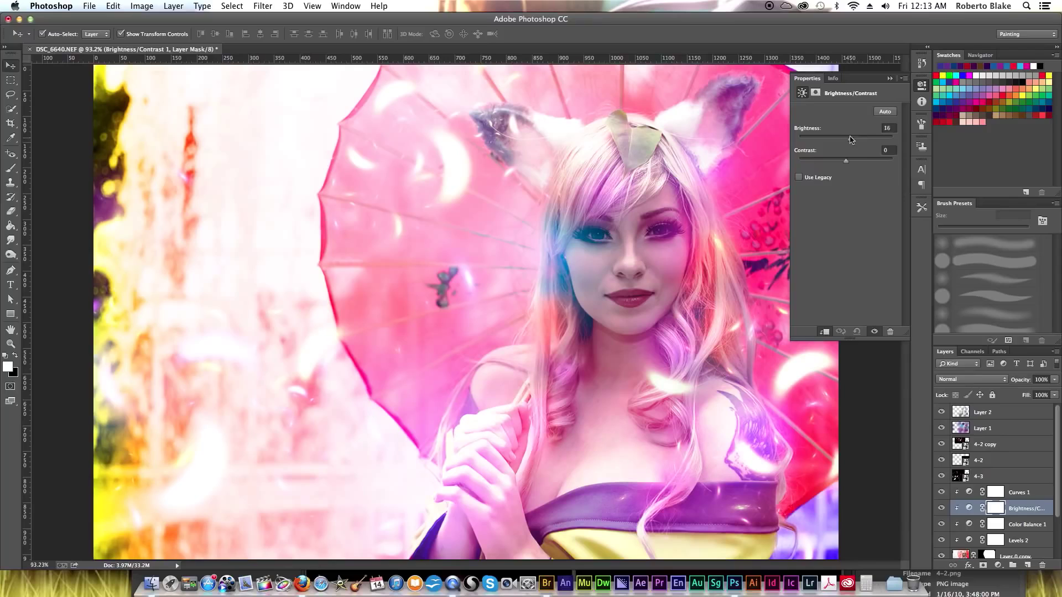
mouse_move(848, 140)
mouse_down()
mouse_move(858, 162)
mouse_move(856, 136)
mouse_up()
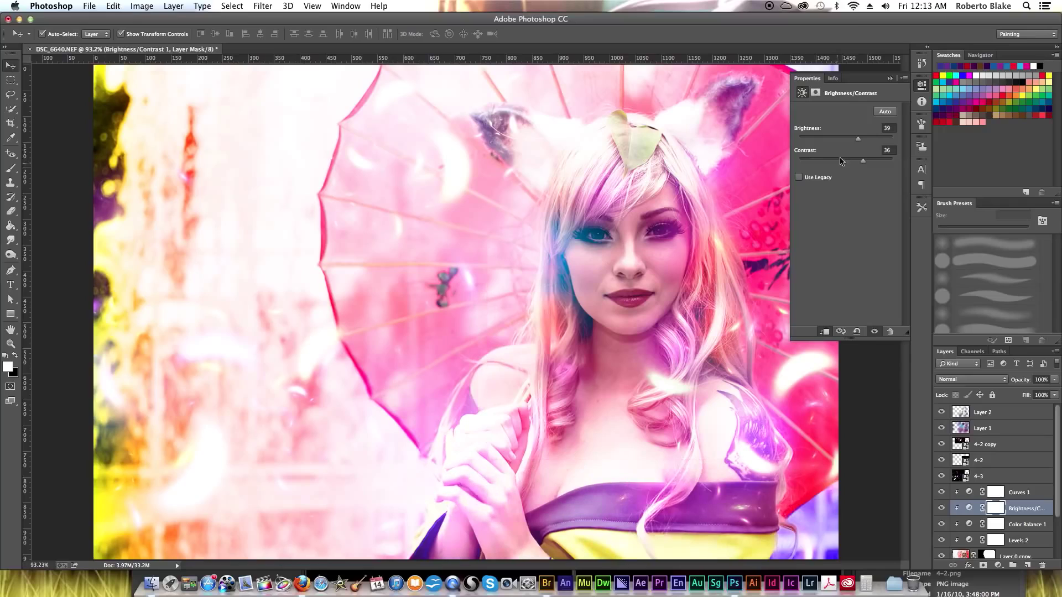
drag(866, 166, 867, 171)
click(890, 78)
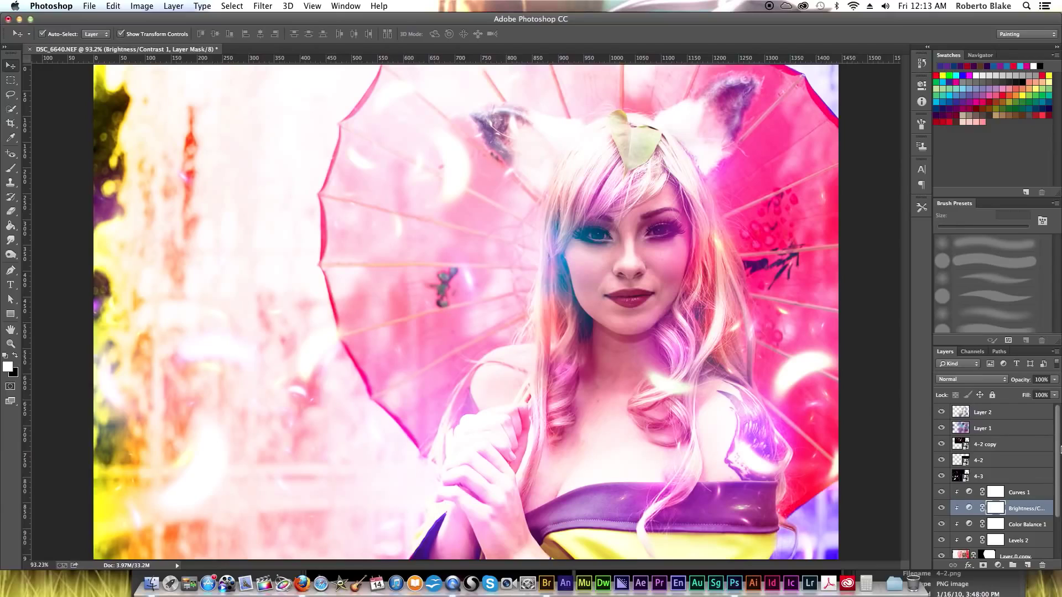
Step: Create a new layer in Color blending mode directly above Layer 0 copy, with light blue as the foreground color
scroll(1059, 443, down, 2)
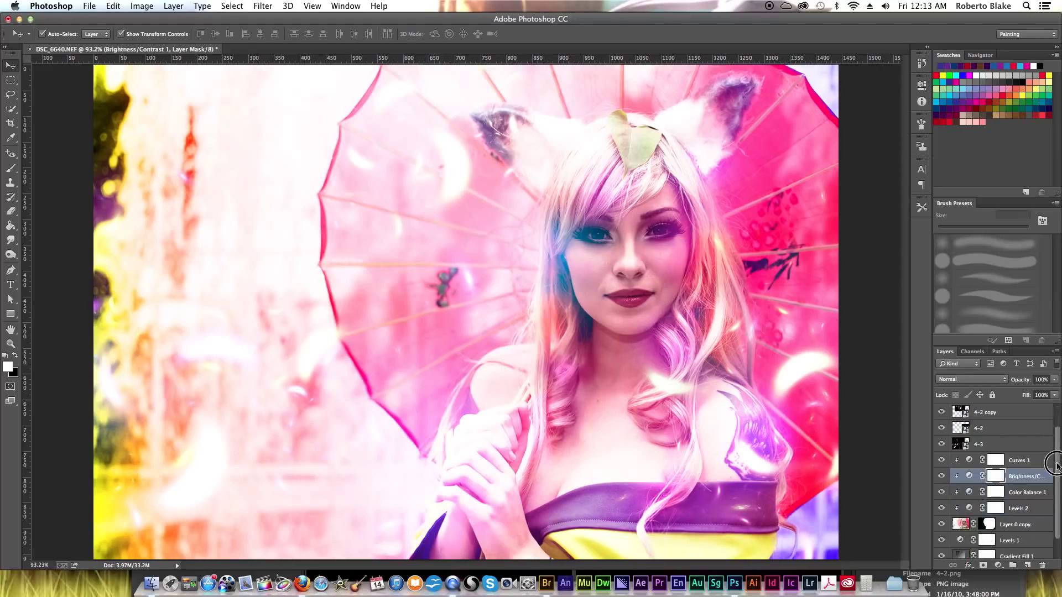
click(1035, 524)
click(1026, 567)
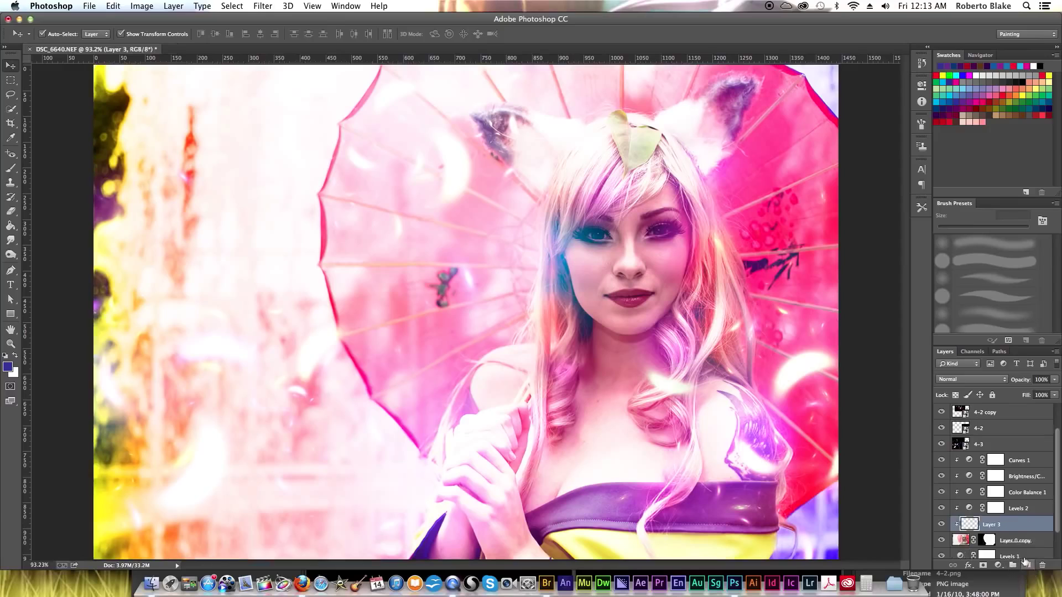
click(986, 384)
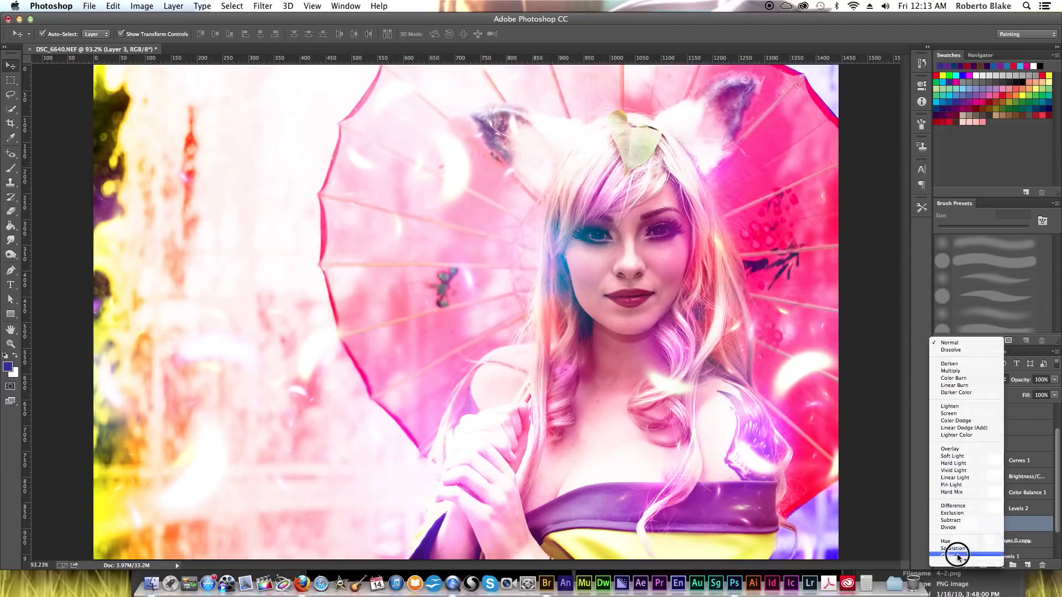
click(958, 555)
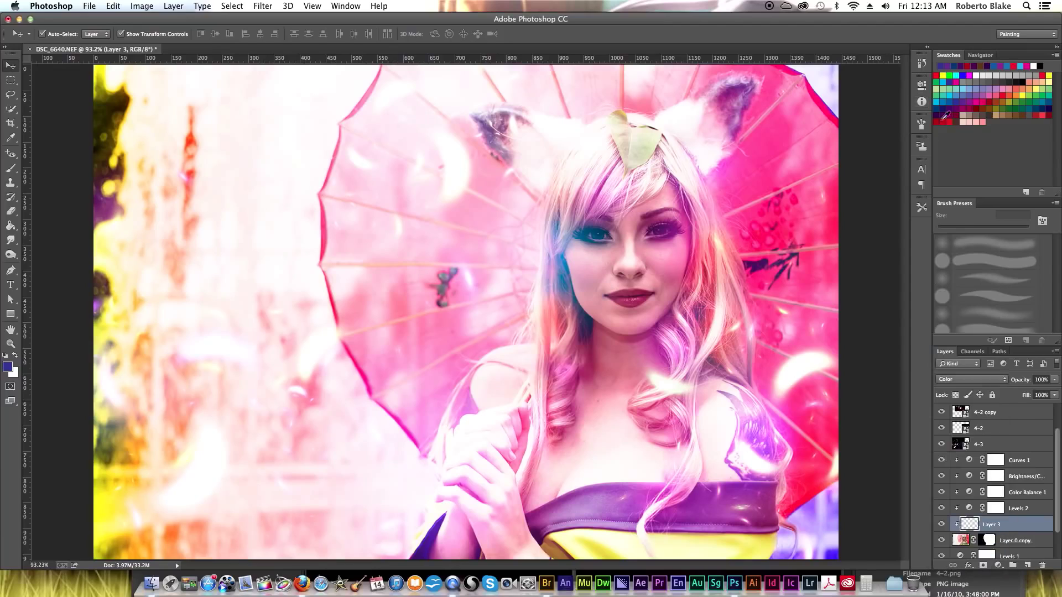
click(936, 103)
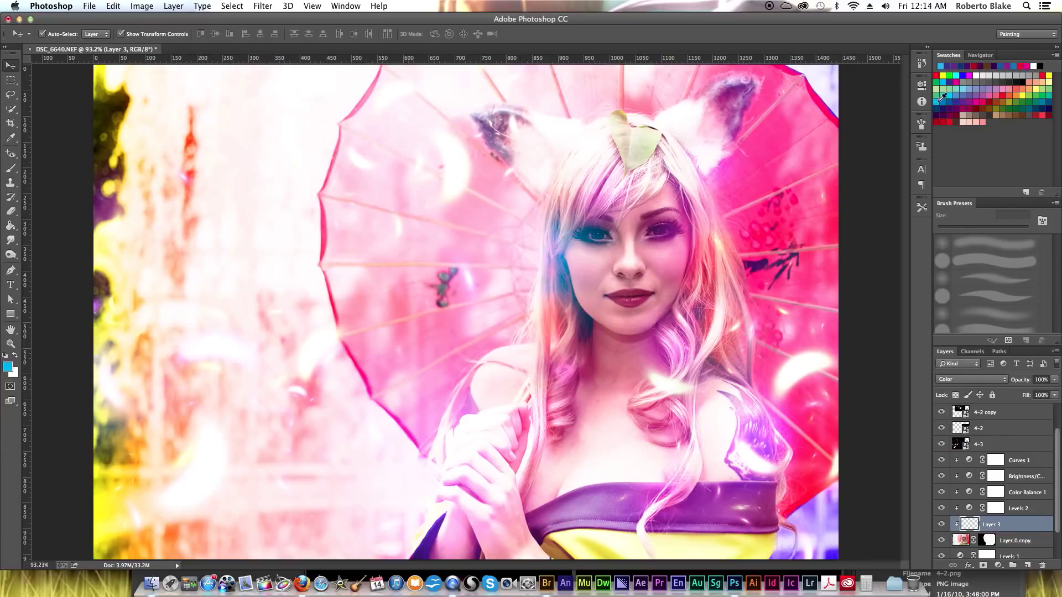
Step: Paint light blue over the iris of the left eye in the image with a 10 px brush at 50% opacity
key(b)
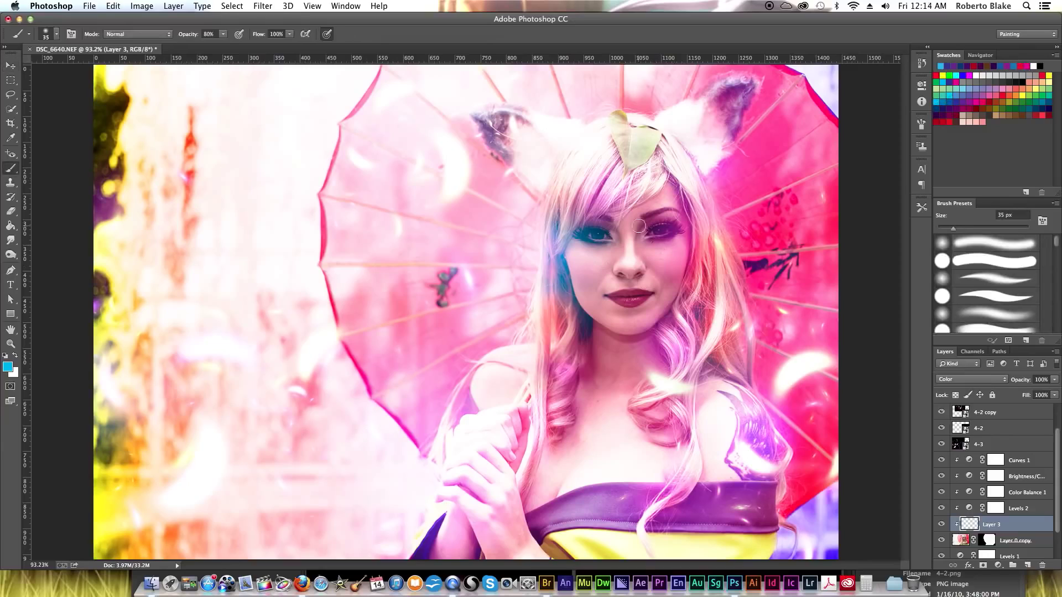
key(5)
key(z)
click(620, 228)
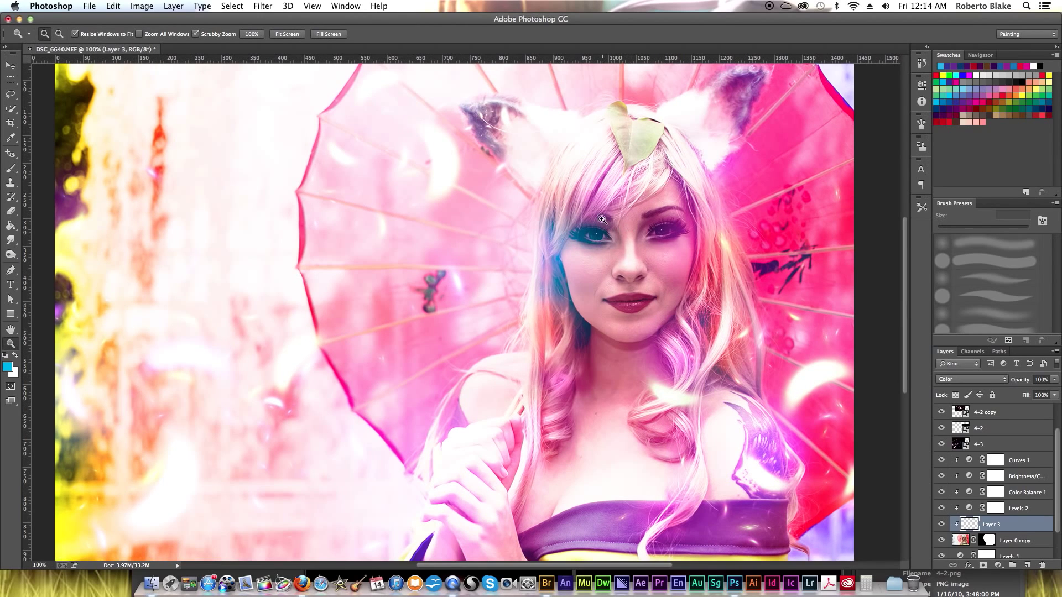
drag(602, 219, 629, 210)
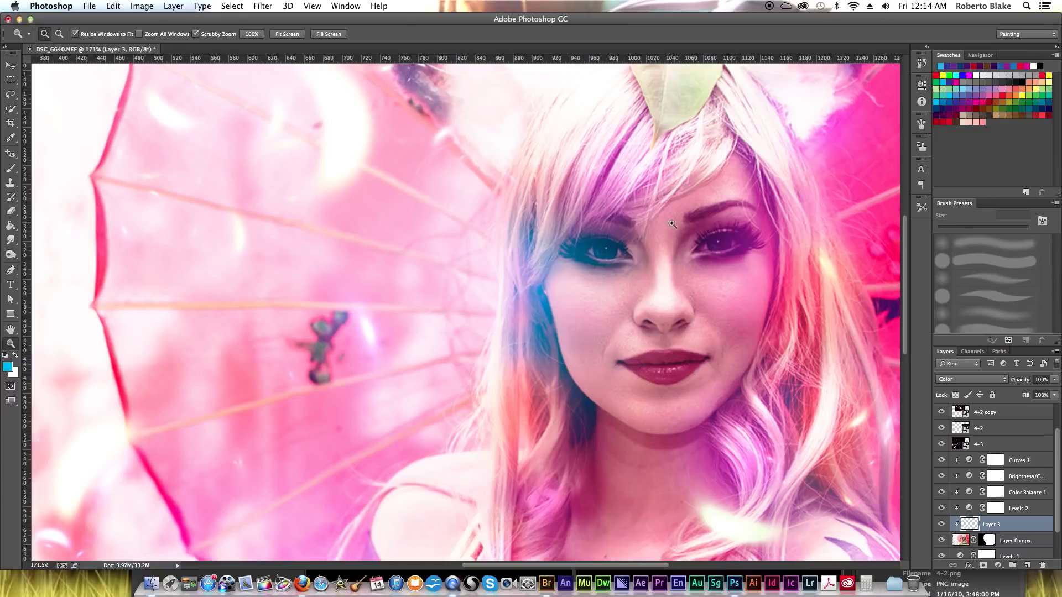
key(b)
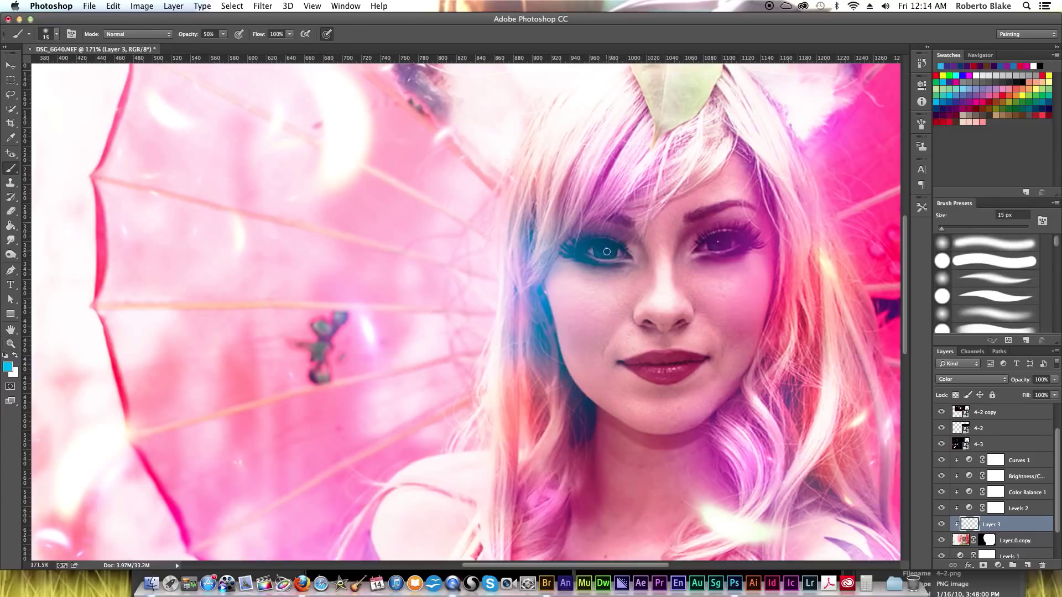
key(bracketleft)
drag(615, 251, 601, 250)
Step: Erase the blue spill beneath the left eye in the image with a 30 px eraser
key(e)
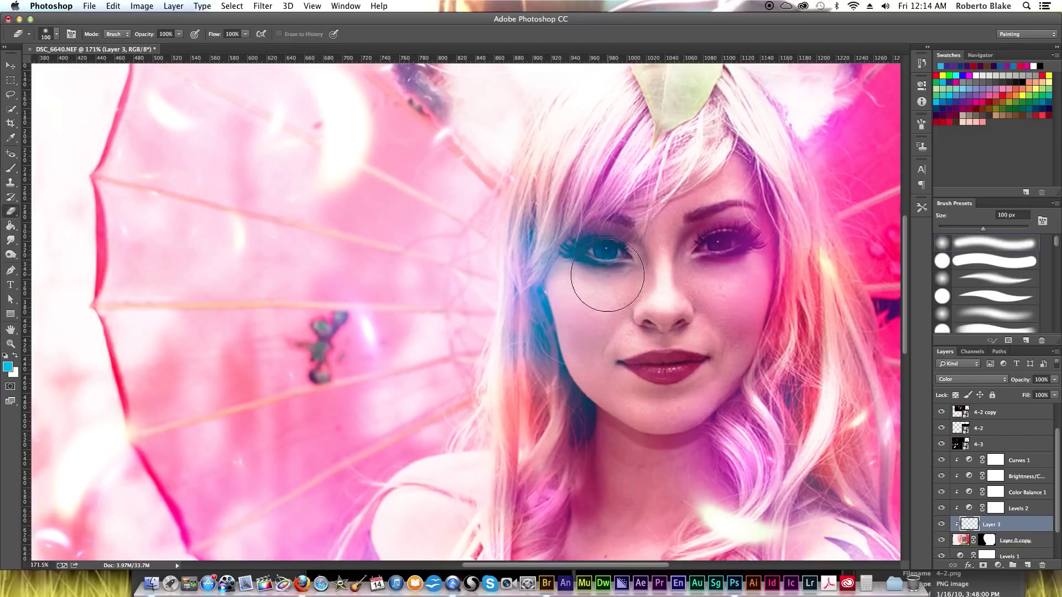
key(bracketleft)
key(bracketleft)
key(bracketleft)
key(bracketleft)
key(bracketleft)
key(bracketleft)
mouse_move(603, 270)
mouse_down()
mouse_move(607, 261)
mouse_move(582, 263)
mouse_up()
Step: Paint the iris of the right eye in the image light blue at 50% opacity, erasing paint around it
key(b)
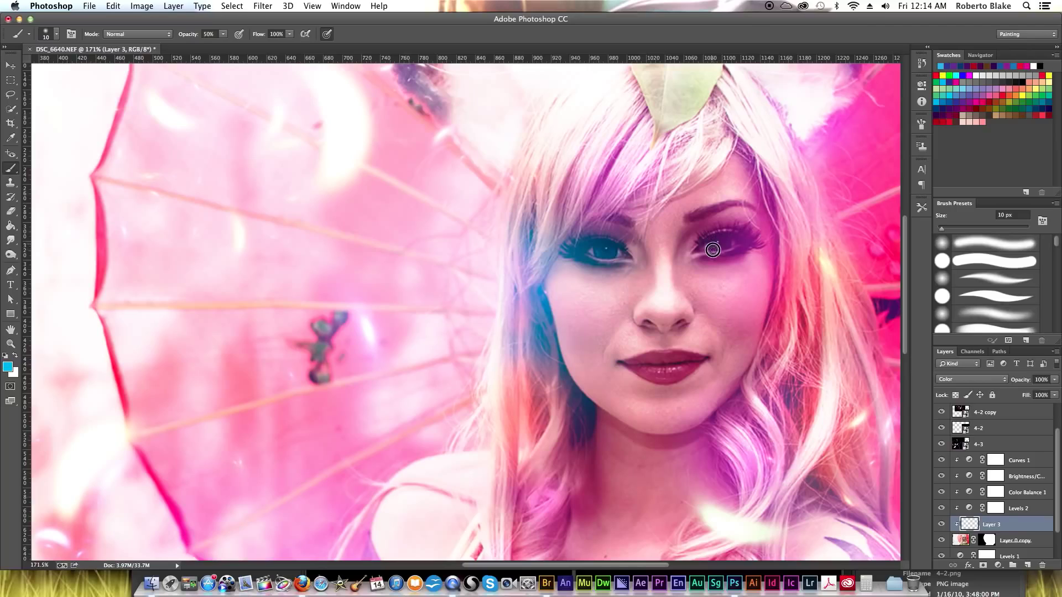
drag(717, 247, 727, 256)
key(x)
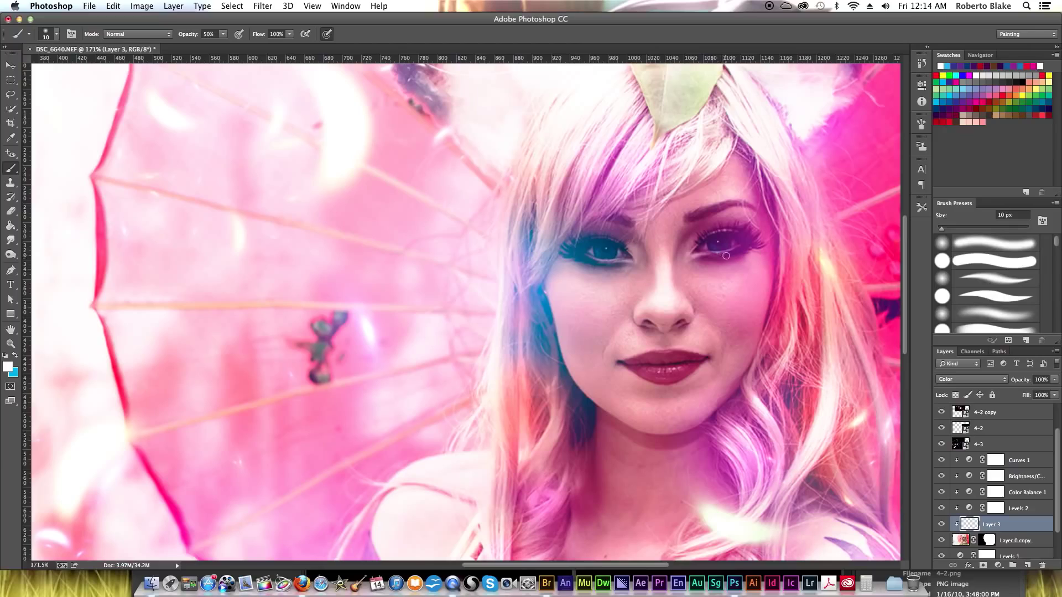
key(e)
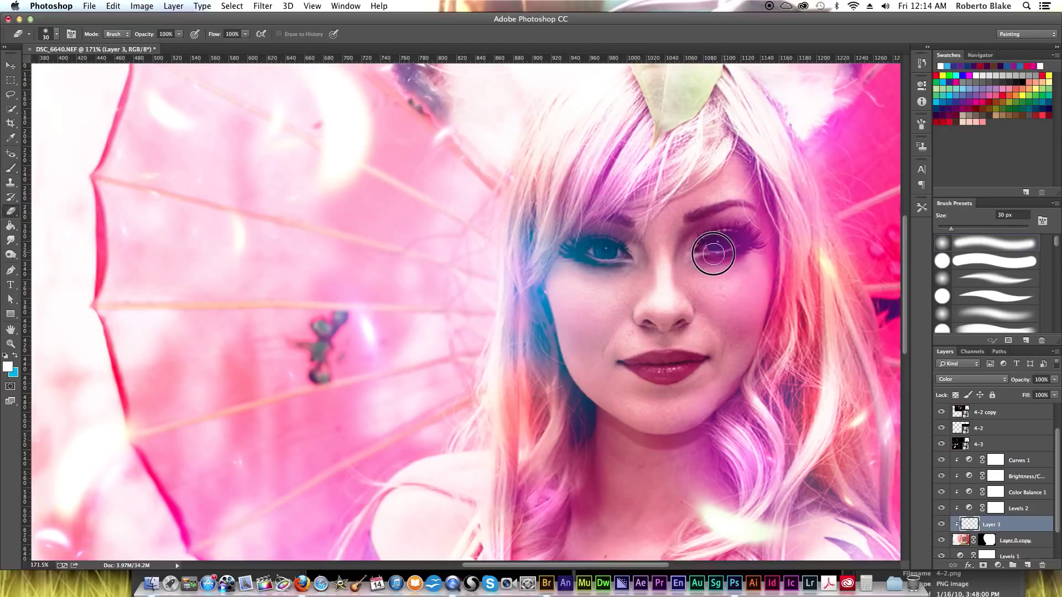
key(b)
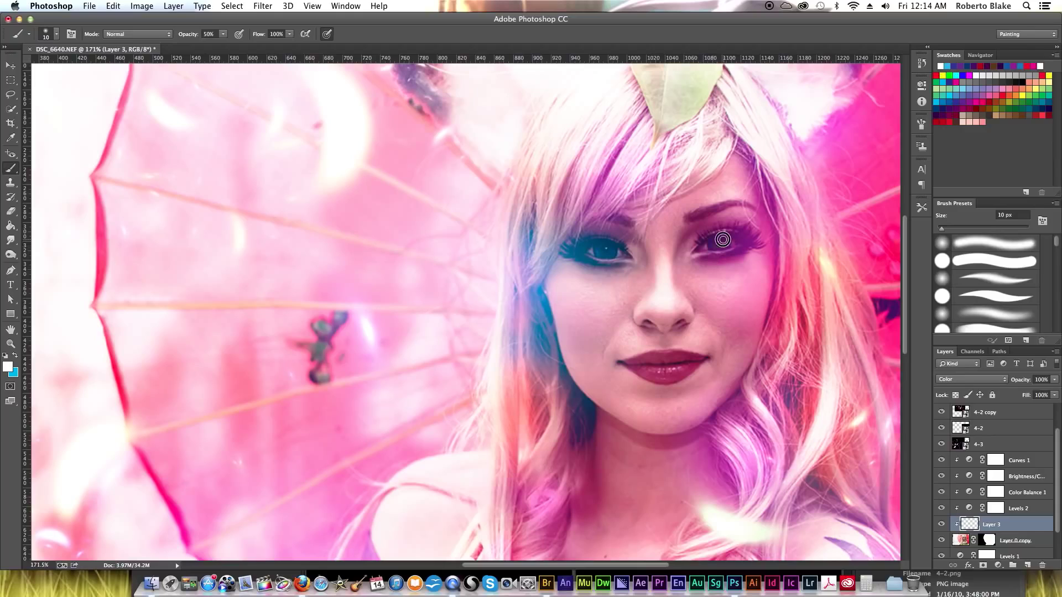
key(x)
drag(714, 241, 717, 239)
Step: Add a new layer above Layer 3, fill it with 50% gray and set its blending mode to Overlay
click(1026, 565)
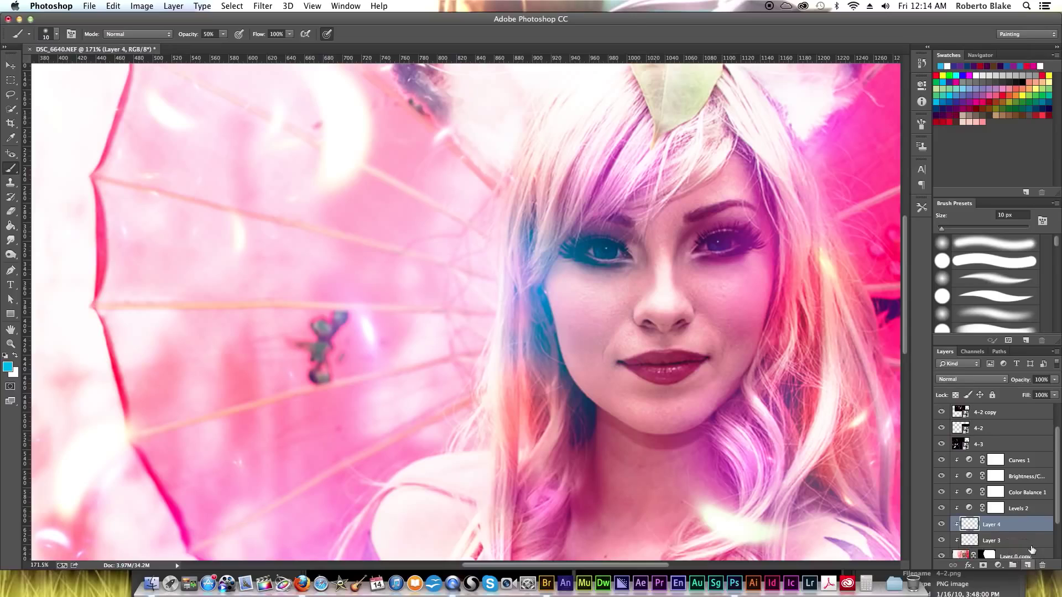
key(shift+F5)
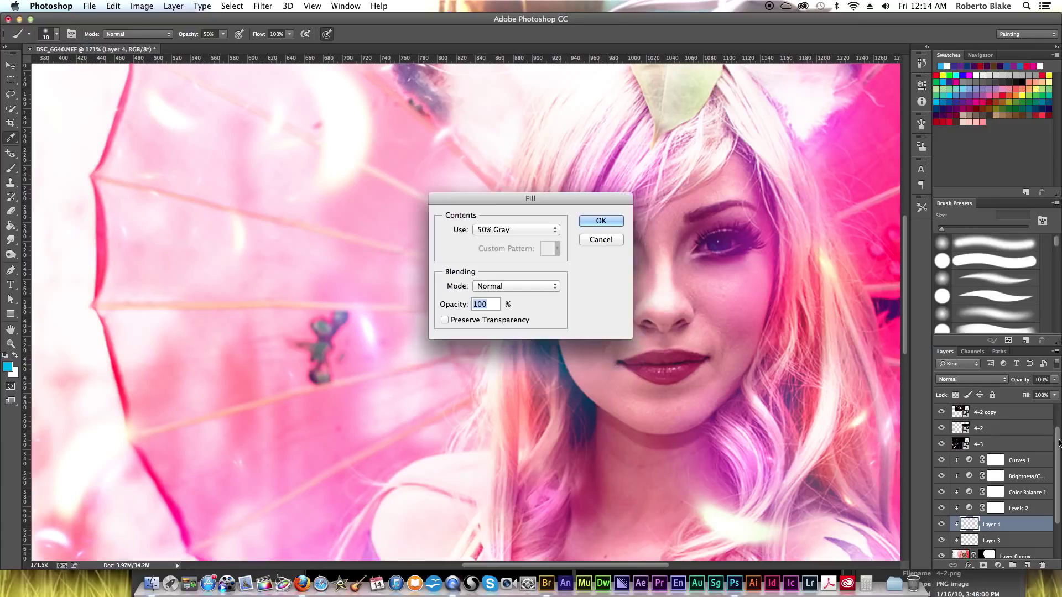
click(614, 222)
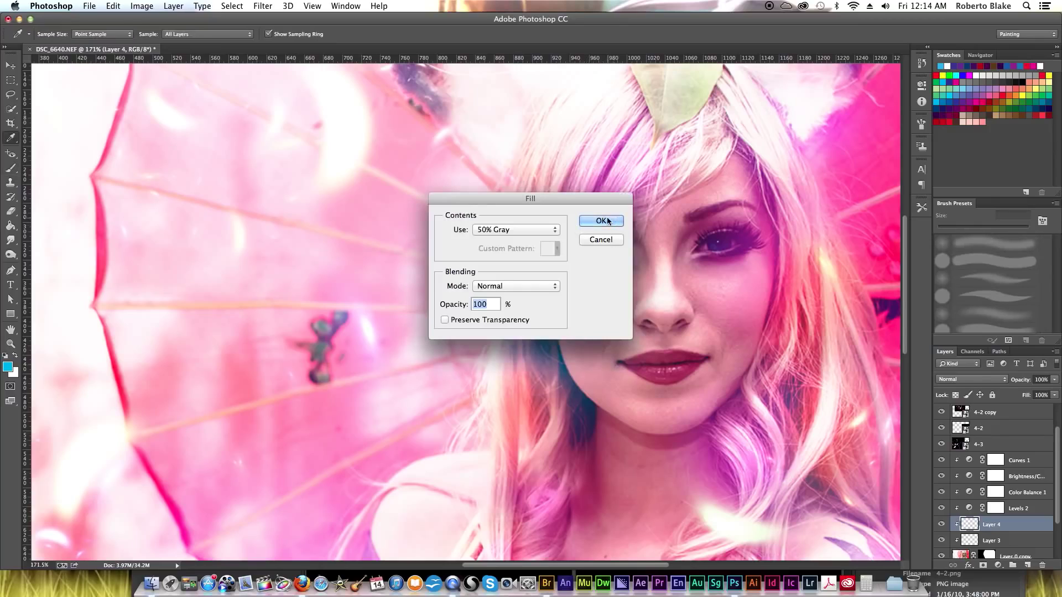
key(b)
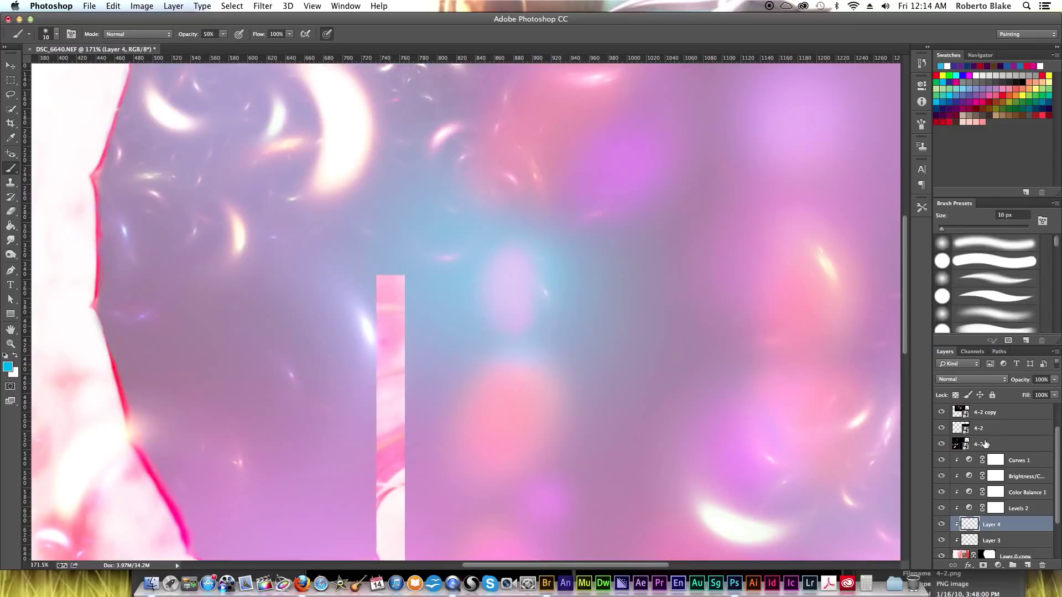
click(980, 381)
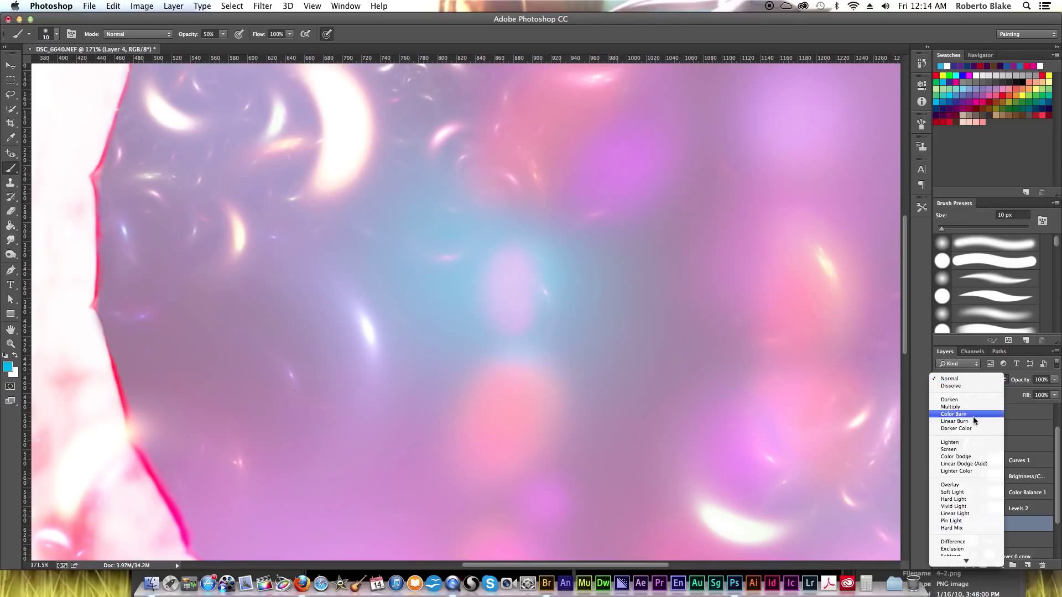
click(948, 485)
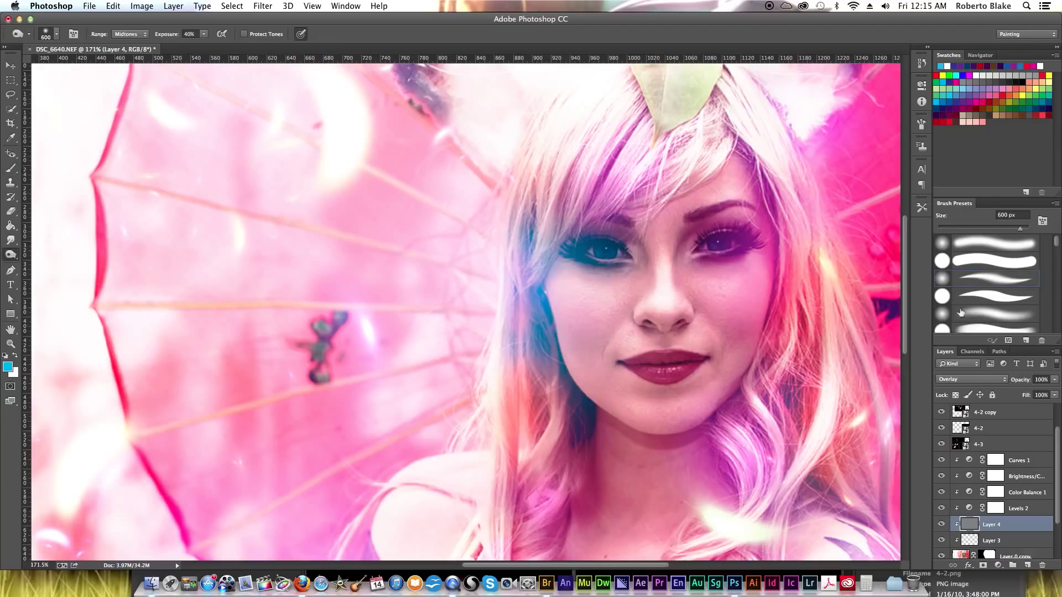
Step: Dodge the midtones of the right eye in the image on the gray layer at 20% exposure
key(o)
key(shift+o)
key(shift+o)
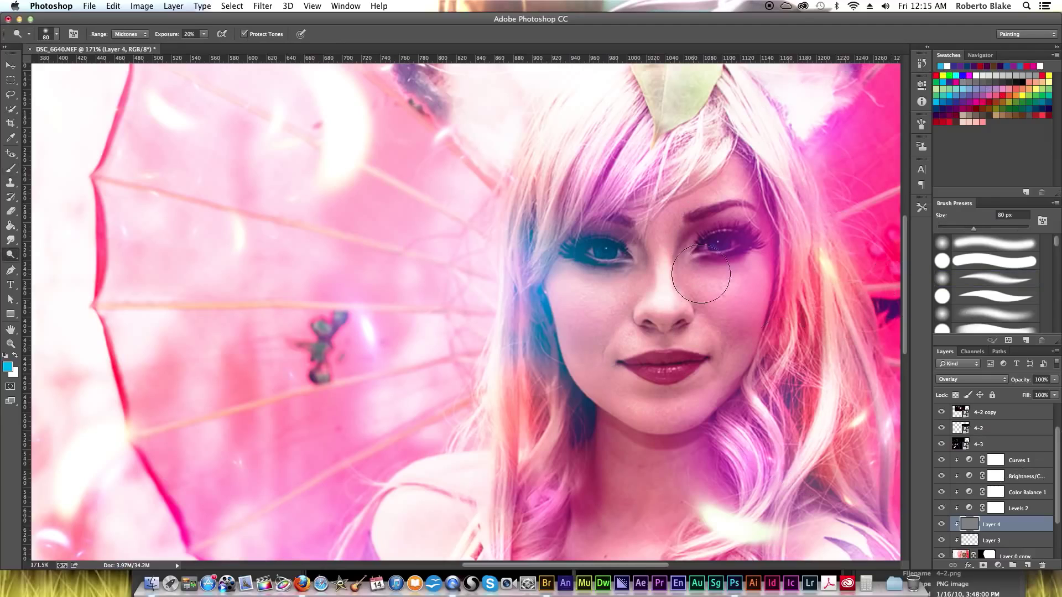
key(bracketleft)
key(bracketleft)
key(bracketleft)
key(bracketleft)
key(bracketleft)
mouse_move(724, 249)
mouse_down()
mouse_move(712, 238)
mouse_move(699, 244)
mouse_up()
Step: Brighten both irises with finer dodge strokes using a 15 px brush
key(bracketleft)
key(bracketleft)
key(bracketleft)
click(717, 249)
mouse_move(718, 249)
mouse_down()
mouse_move(742, 238)
mouse_move(699, 249)
mouse_up()
mouse_move(607, 253)
mouse_down()
mouse_move(600, 248)
mouse_move(611, 245)
mouse_move(596, 250)
mouse_move(624, 252)
mouse_up()
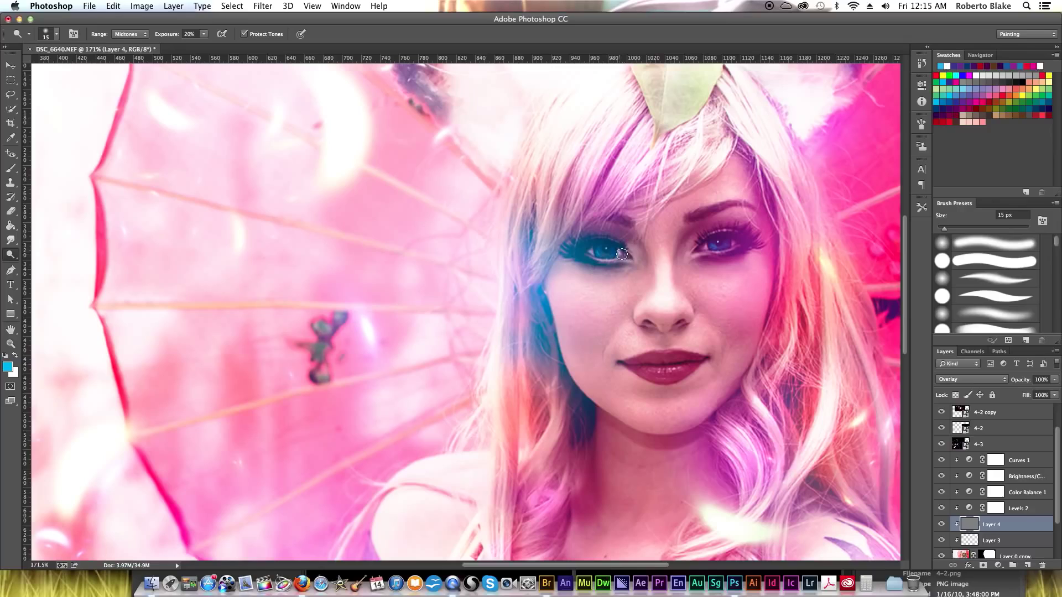
Step: Select Layer 1 and dodge the midtones around the eyes and forehead at 20% exposure
key(z)
key(alt+period)
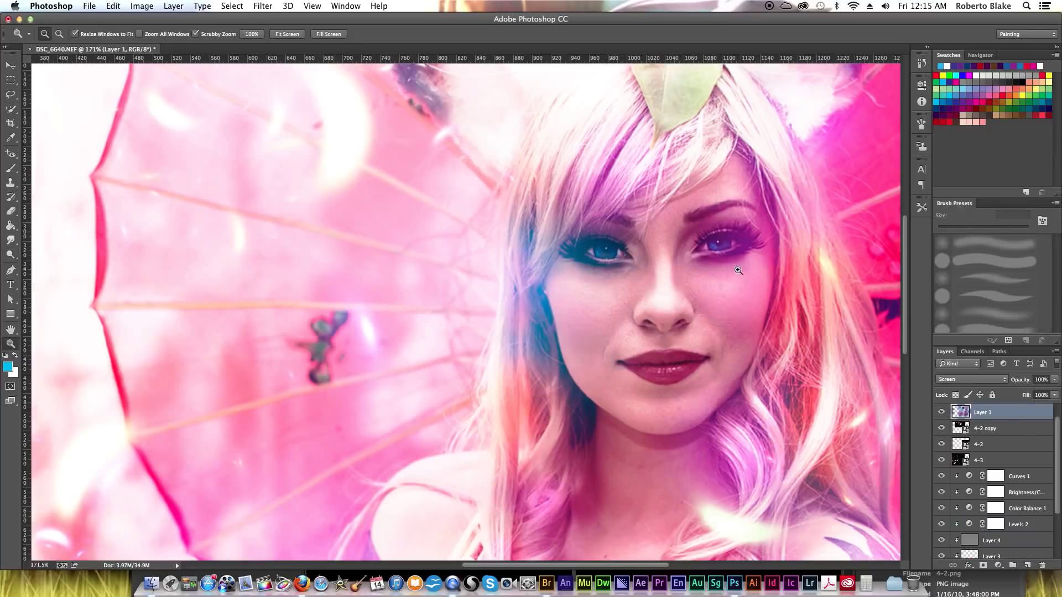
drag(715, 280, 692, 280)
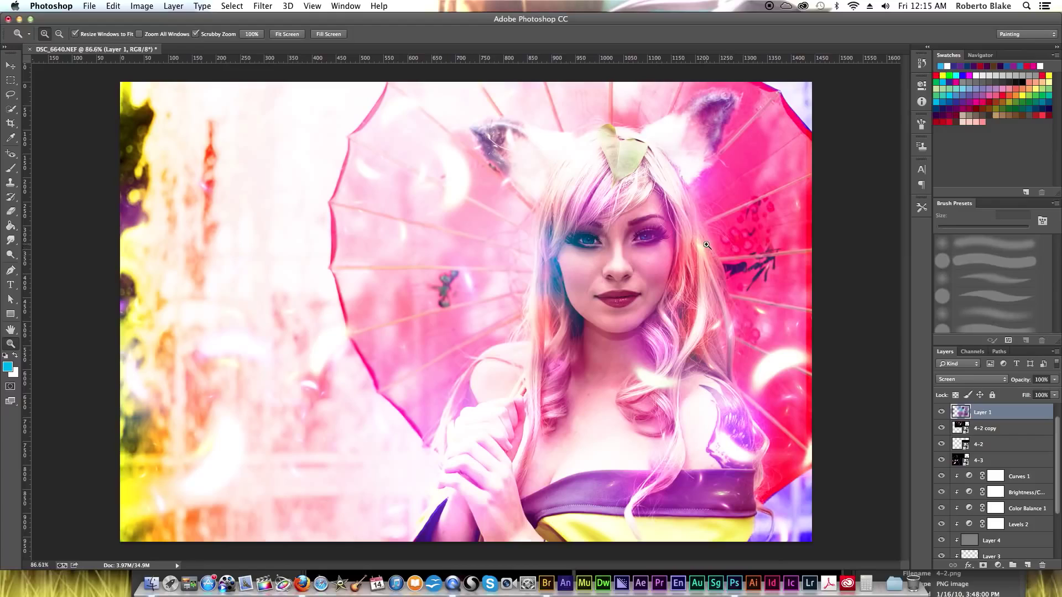
key(o)
key(bracketright)
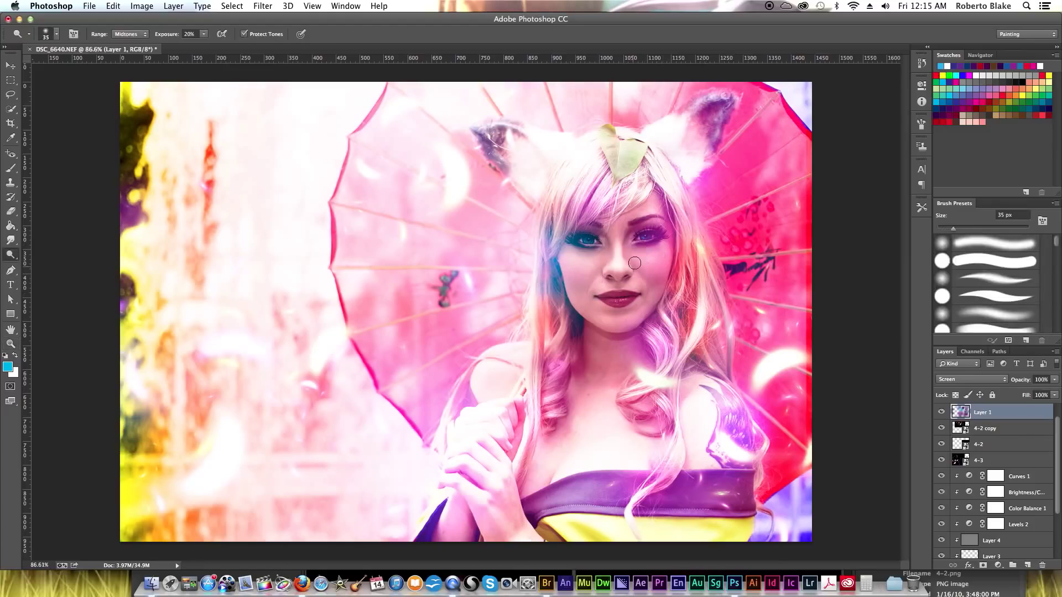
key(bracketright)
mouse_move(612, 249)
mouse_down()
mouse_move(642, 221)
mouse_move(624, 215)
mouse_move(643, 212)
mouse_up()
Step: Dodge the hair strand over the purple dress trim on Layer 1 with a 90 px brush
key(bracketright)
key(bracketright)
key(bracketright)
key(bracketright)
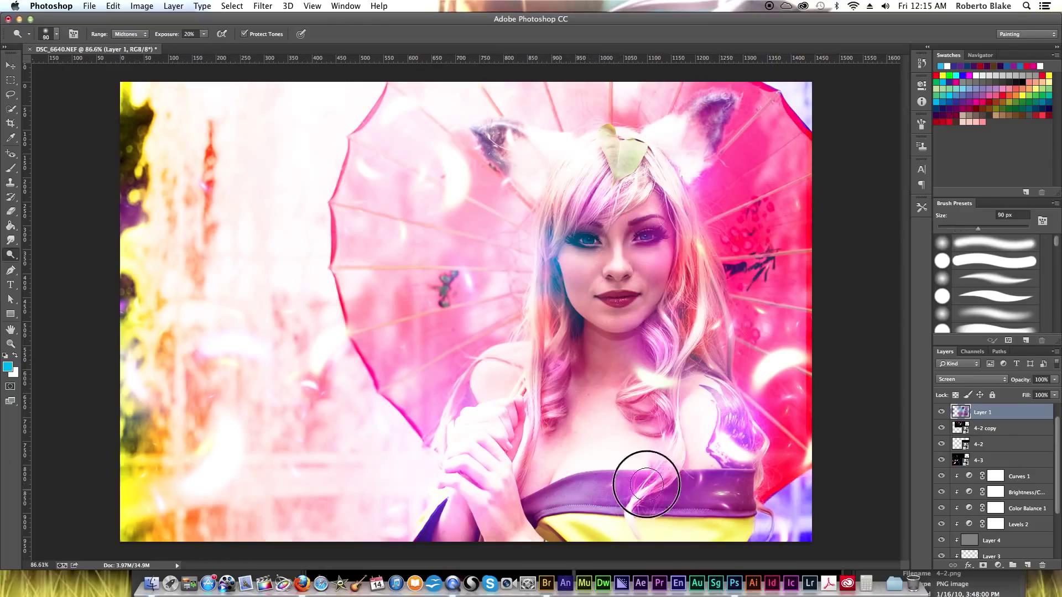
key(bracketright)
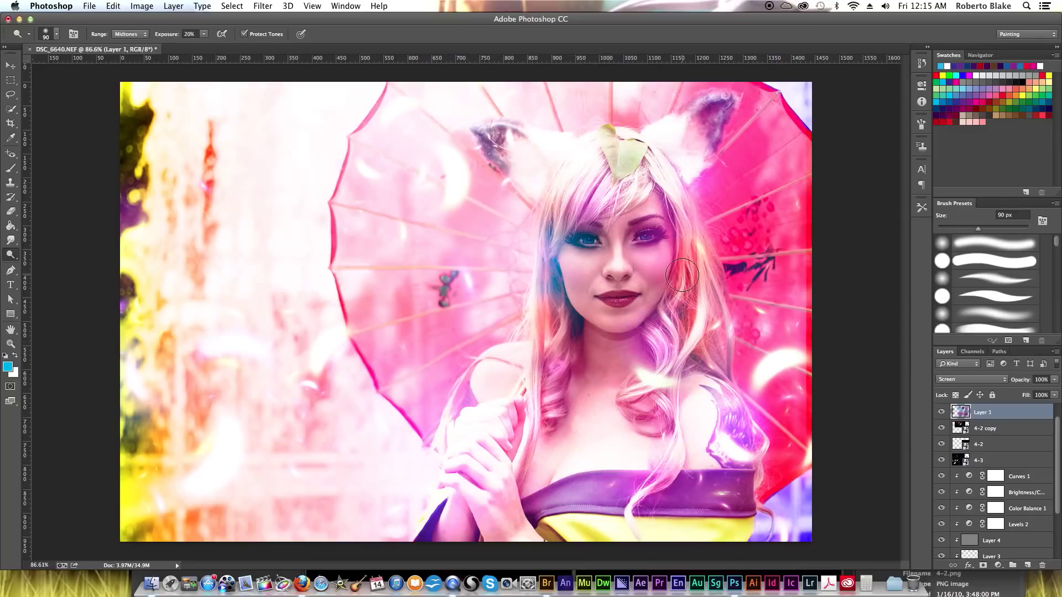
Step: Burn the midtones of the hair on both sides of the face with a 70 px brush at 40% exposure
key(shift+o)
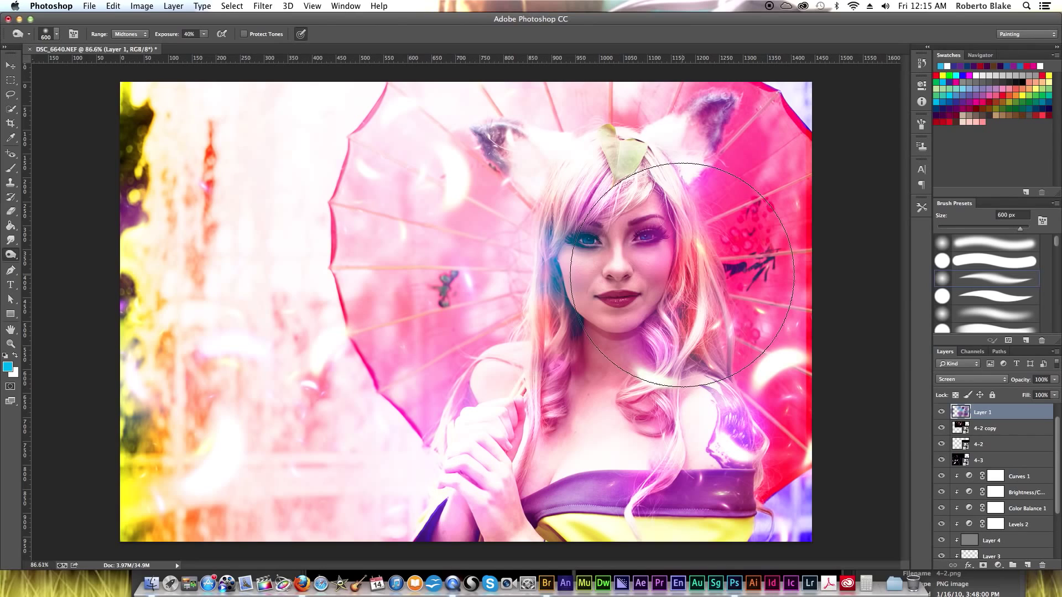
key(bracketleft)
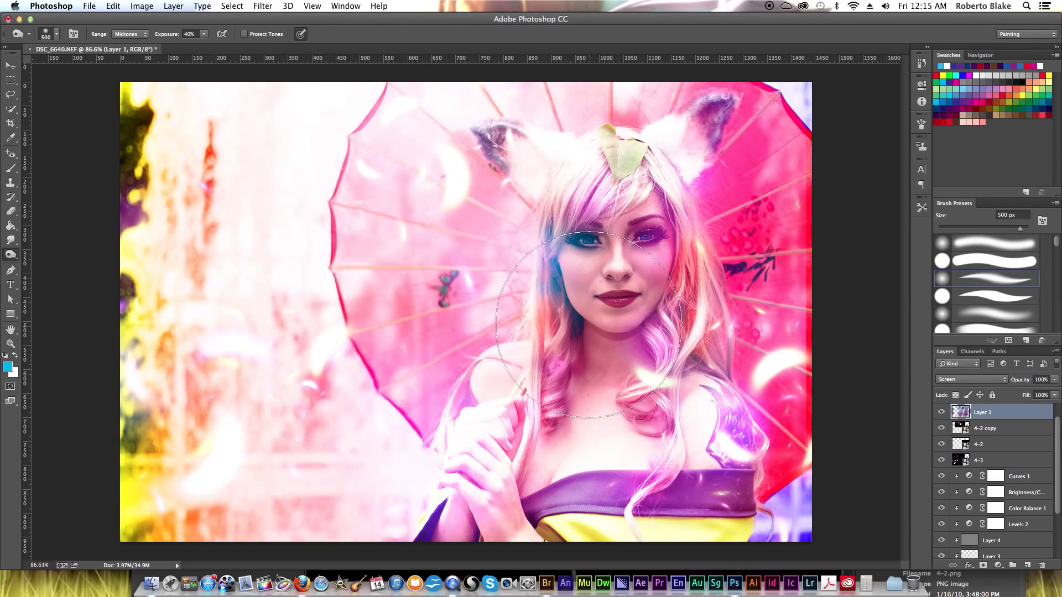
key(bracketleft)
key(bracketleft)
key(bracketleft)
key(bracketleft)
key(bracketleft)
key(bracketleft)
key(bracketleft)
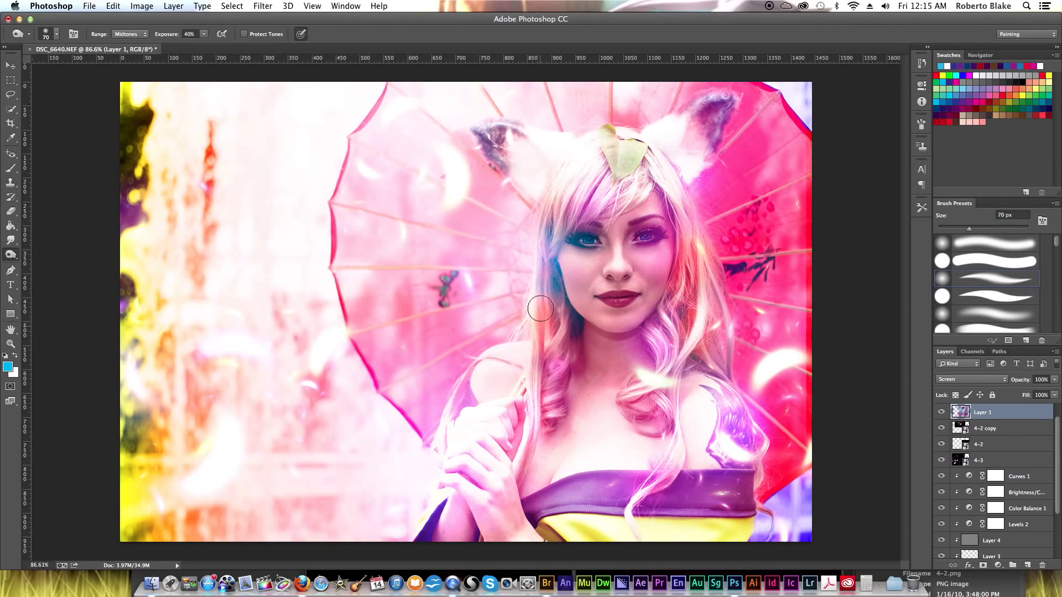
mouse_move(541, 308)
mouse_down()
mouse_move(528, 412)
mouse_move(547, 382)
mouse_move(544, 403)
mouse_move(558, 400)
mouse_move(544, 385)
mouse_move(565, 369)
mouse_move(562, 316)
mouse_up()
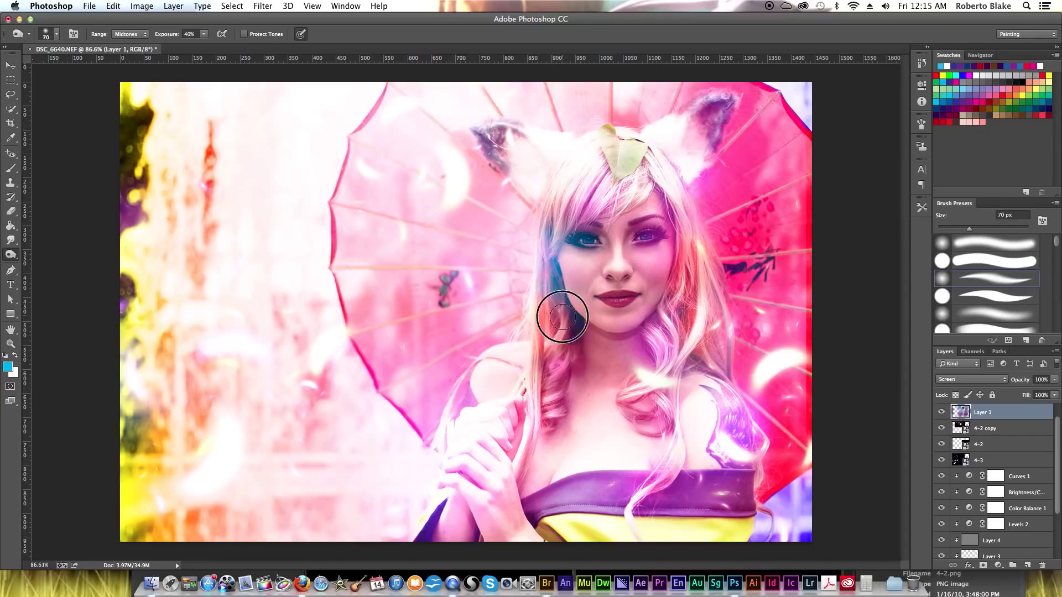
mouse_move(654, 356)
mouse_down()
mouse_move(655, 402)
mouse_move(675, 338)
mouse_move(661, 325)
mouse_move(680, 275)
mouse_move(673, 193)
mouse_move(656, 166)
mouse_move(606, 160)
mouse_move(571, 191)
mouse_move(573, 203)
mouse_move(615, 171)
mouse_move(610, 146)
mouse_move(643, 139)
mouse_move(634, 164)
mouse_move(707, 116)
mouse_move(691, 120)
mouse_move(716, 116)
mouse_move(709, 145)
mouse_move(694, 152)
mouse_move(708, 133)
mouse_move(700, 122)
mouse_move(718, 120)
mouse_move(663, 178)
mouse_move(695, 272)
mouse_move(695, 240)
mouse_move(726, 316)
mouse_move(726, 379)
mouse_up()
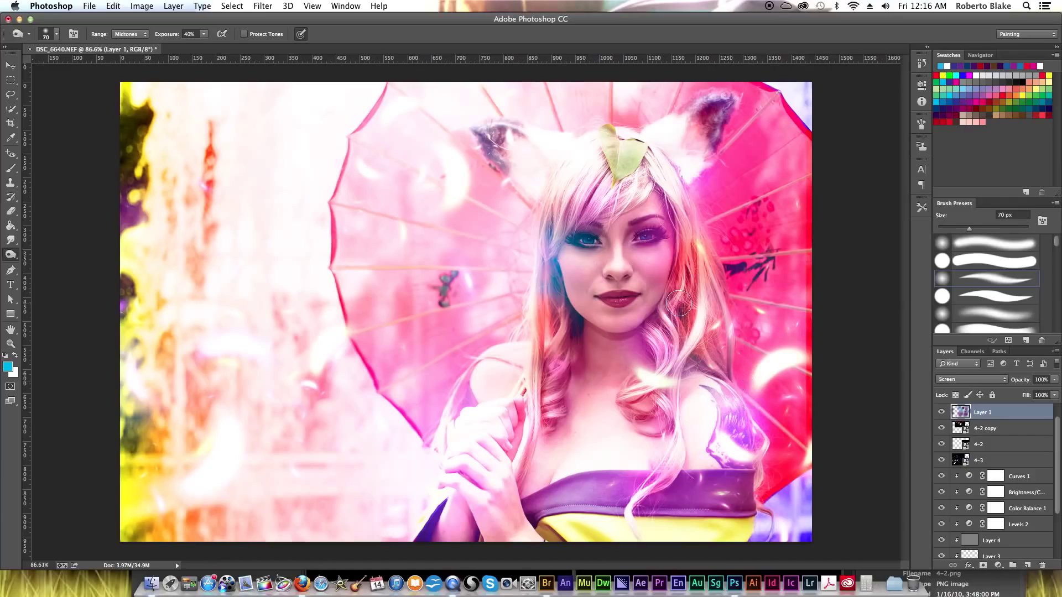
Step: Burn the tattooed shoulder, dress, sleeve and left fox ear at 40% exposure, undoing the stroke over the raised hands
drag(745, 407, 730, 415)
mouse_move(679, 493)
mouse_down()
mouse_move(707, 507)
mouse_move(579, 505)
mouse_move(523, 540)
mouse_up()
mouse_move(513, 451)
mouse_down()
mouse_move(504, 424)
mouse_move(446, 542)
mouse_move(458, 512)
mouse_move(451, 541)
mouse_up()
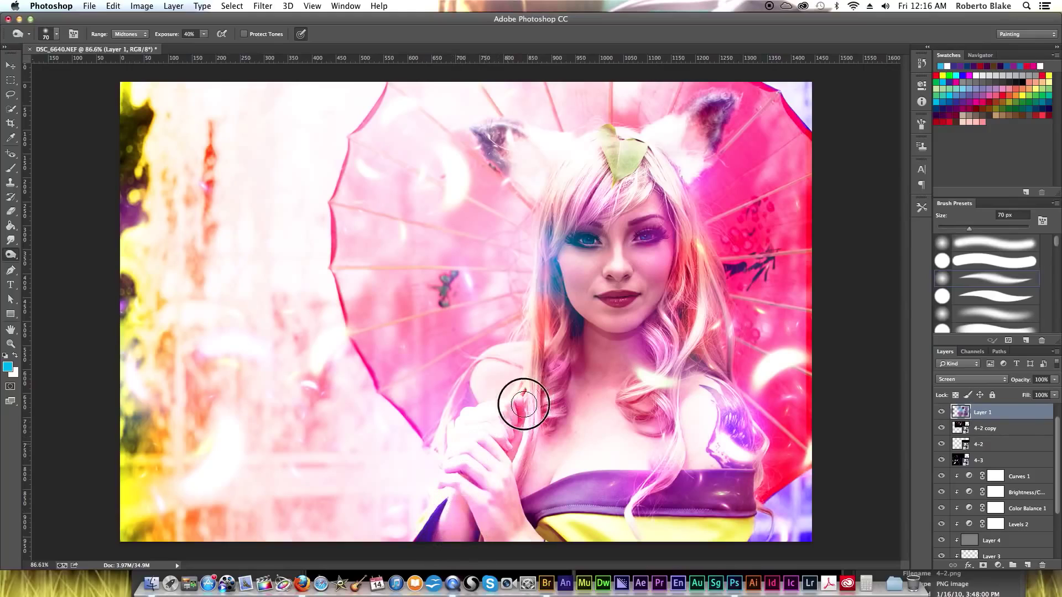
mouse_move(519, 371)
mouse_down()
mouse_move(481, 370)
mouse_move(455, 415)
mouse_move(420, 420)
mouse_move(435, 426)
mouse_up()
key(super+z)
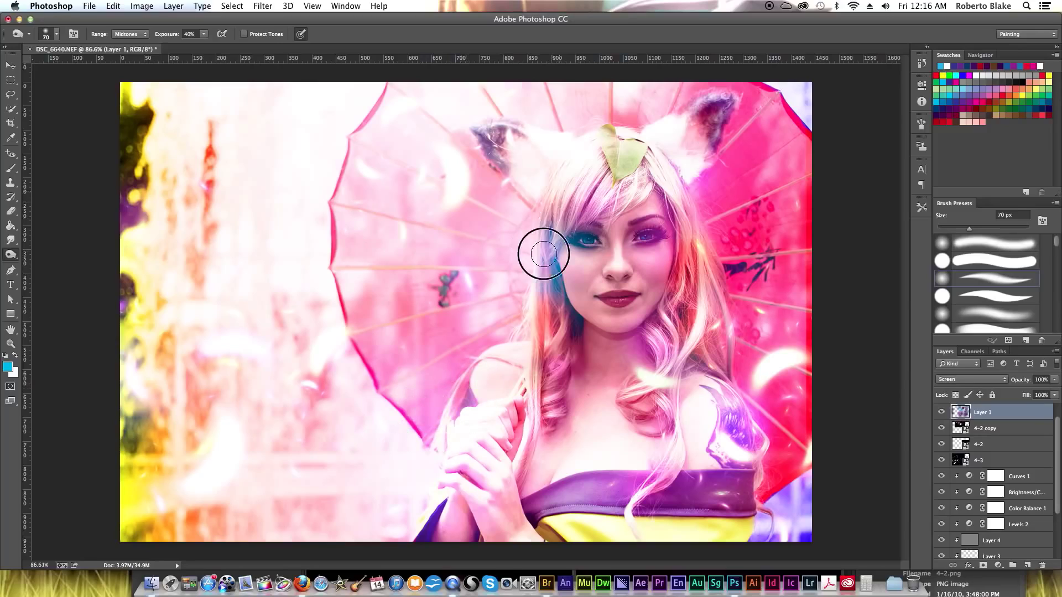
mouse_move(491, 147)
mouse_down()
mouse_move(507, 153)
mouse_move(500, 130)
mouse_up()
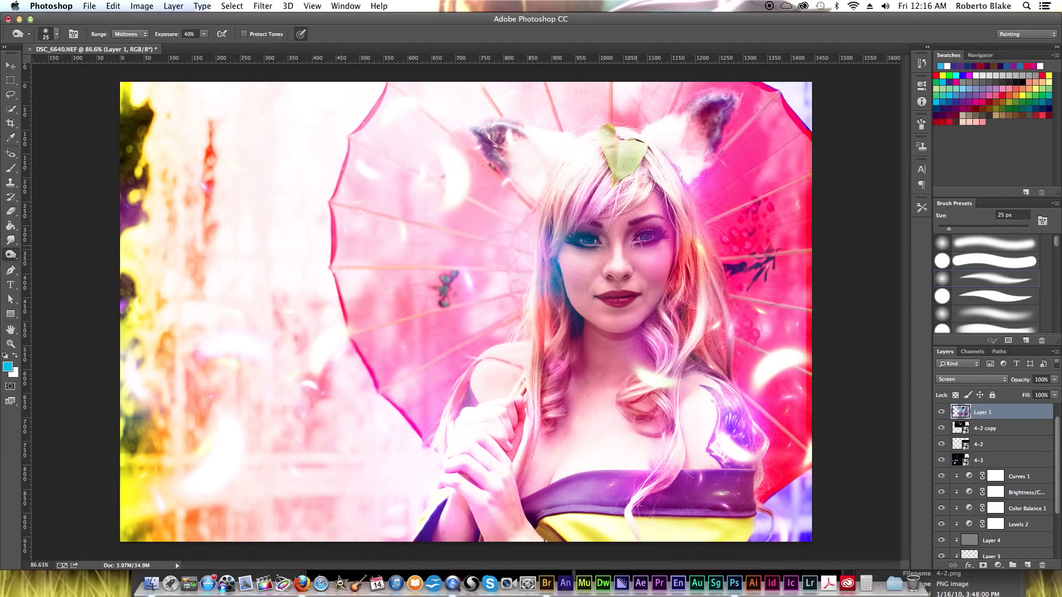
Step: Dodge the area around the right eye in the image on Layer 1 with a 150 px brush at 20% exposure
key(shift+o)
key(shift+o)
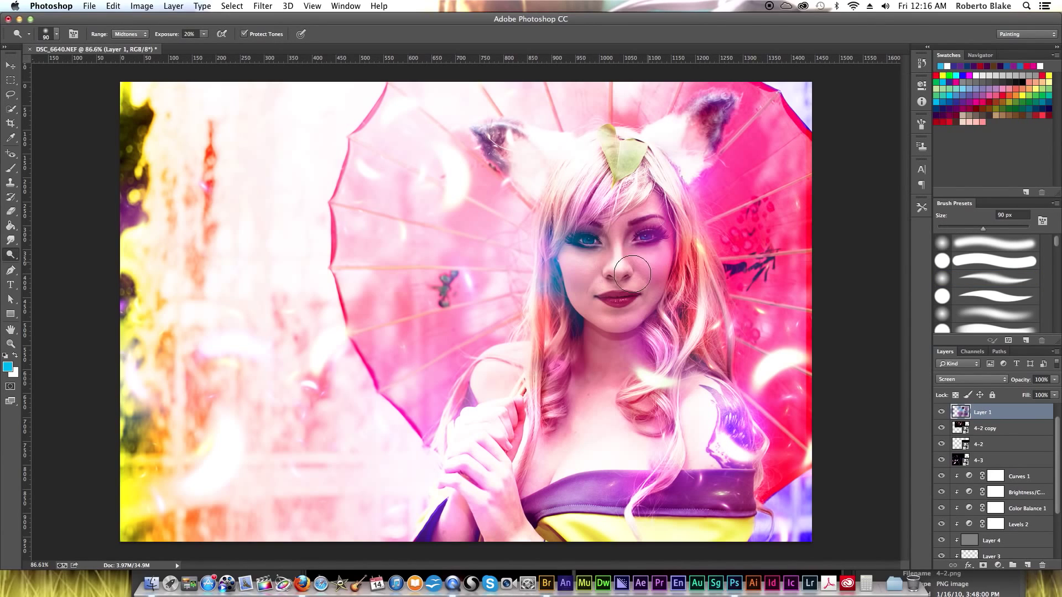
key(bracketright)
key(bracketright)
key(bracketright)
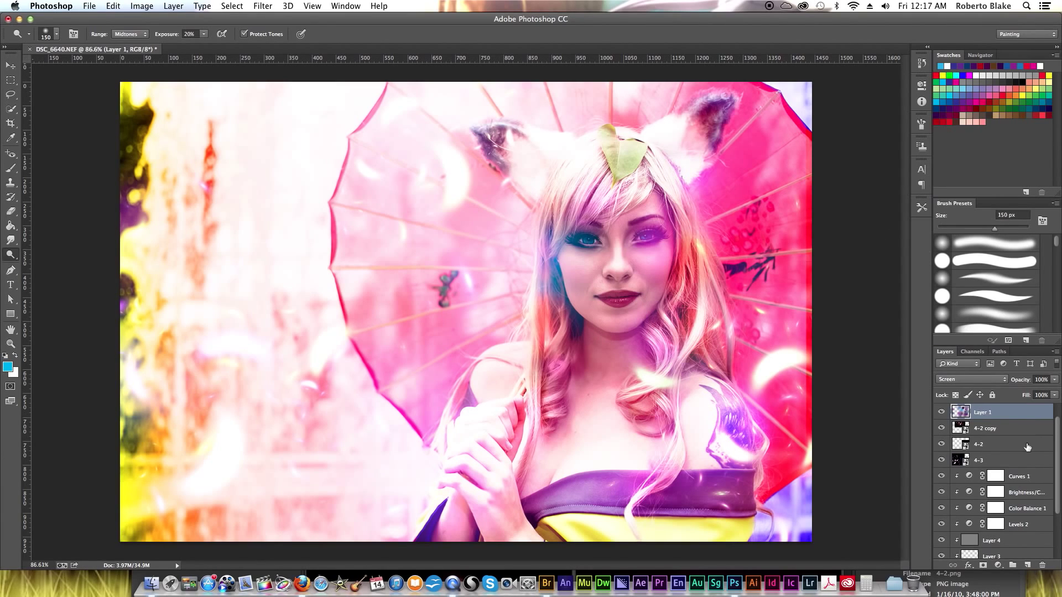
Step: Select the gray Overlay layer, Layer 4, and dodge around the right eye in the image with an 80 px brush
click(993, 541)
key(bracketleft)
key(bracketleft)
key(bracketleft)
key(bracketleft)
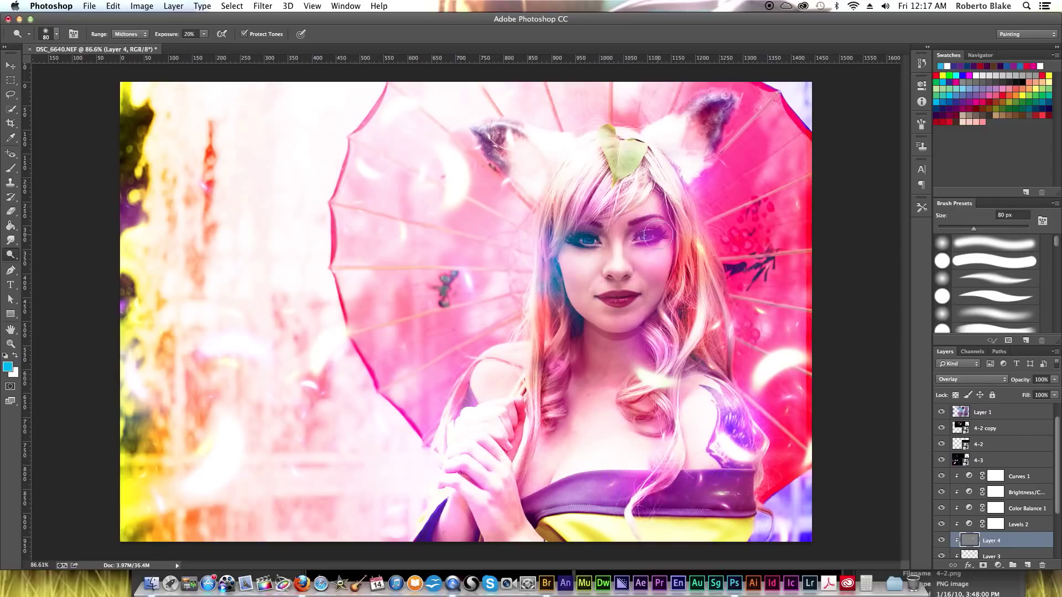
Step: Paint cyan light over the hair beside the face on Layer 1 with a 250 px brush at 20% opacity
click(1001, 414)
key(b)
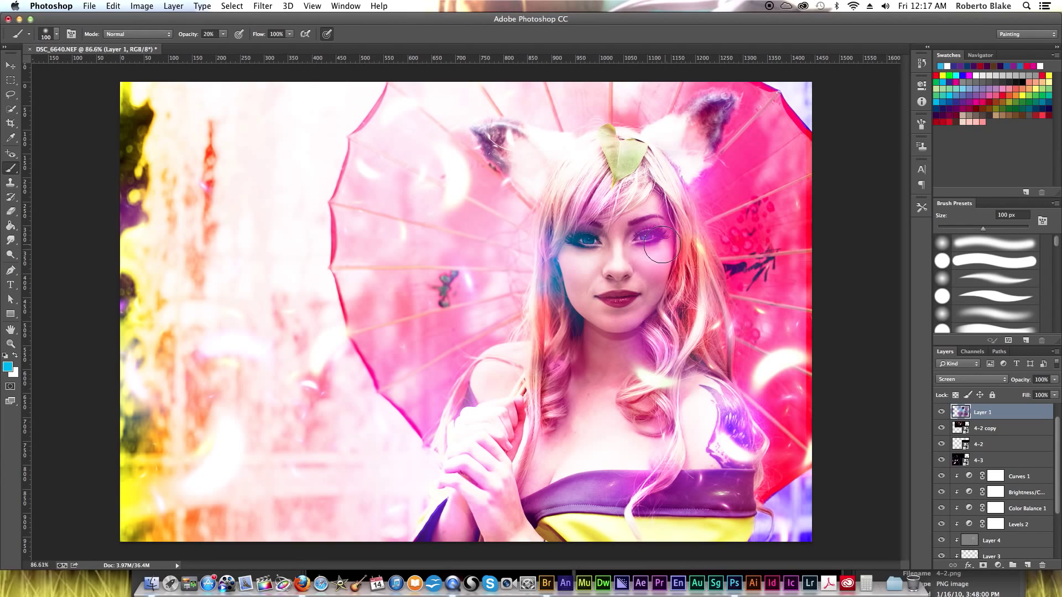
key(bracketright)
key(bracketright)
key(bracketright)
key(bracketright)
key(bracketright)
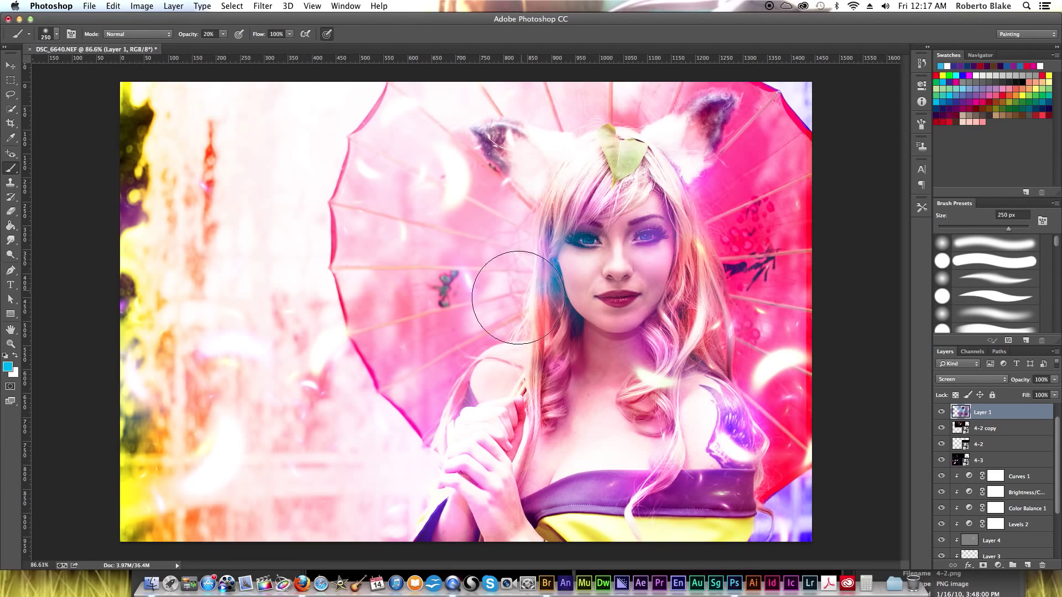
drag(529, 324, 562, 316)
drag(590, 181, 562, 204)
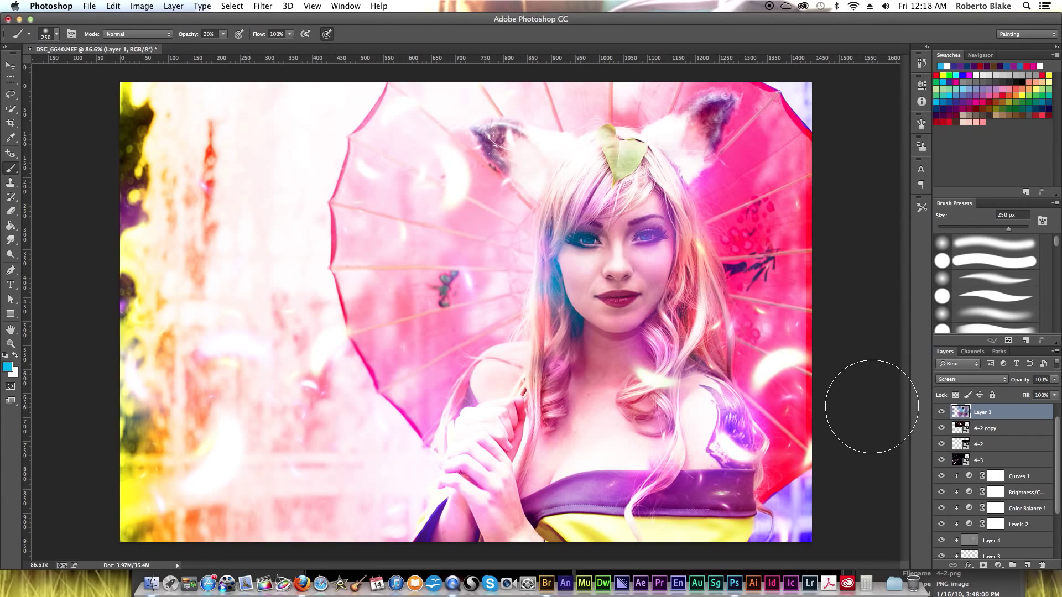
double_click(1045, 429)
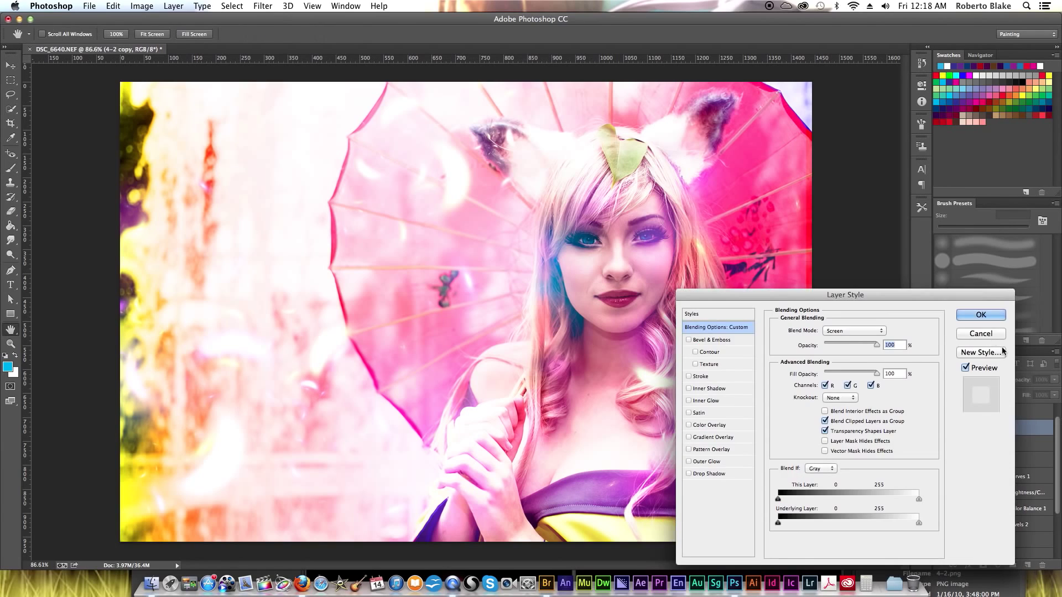
key(Escape)
key(super+shift+alt+n)
key(super+bracketright)
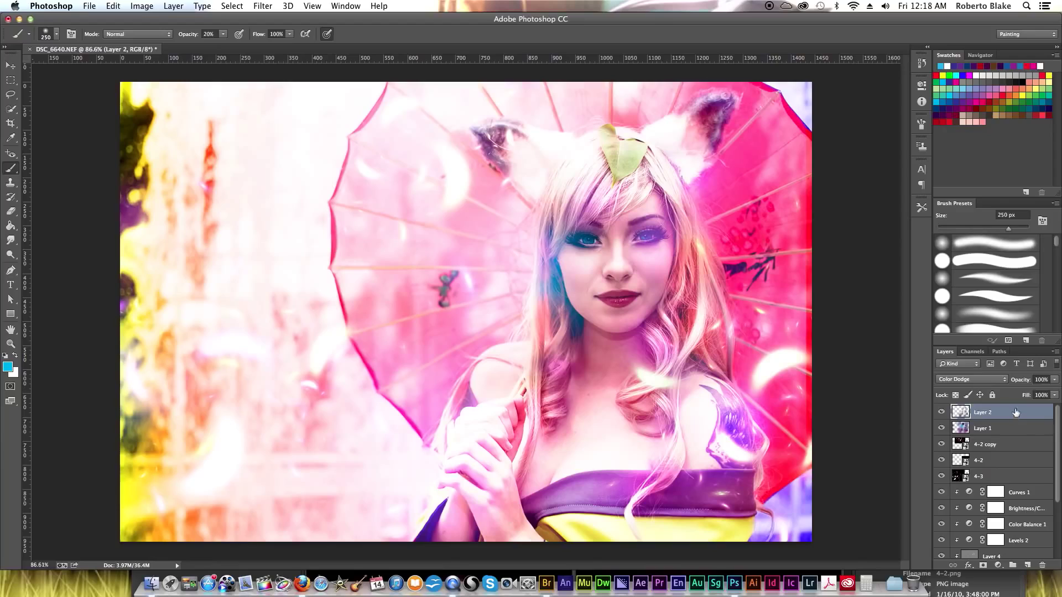
Step: Add an Overlay layer above Levels 1 and paint black over the background with a 250 px brush at 40% opacity
drag(1057, 482, 1039, 532)
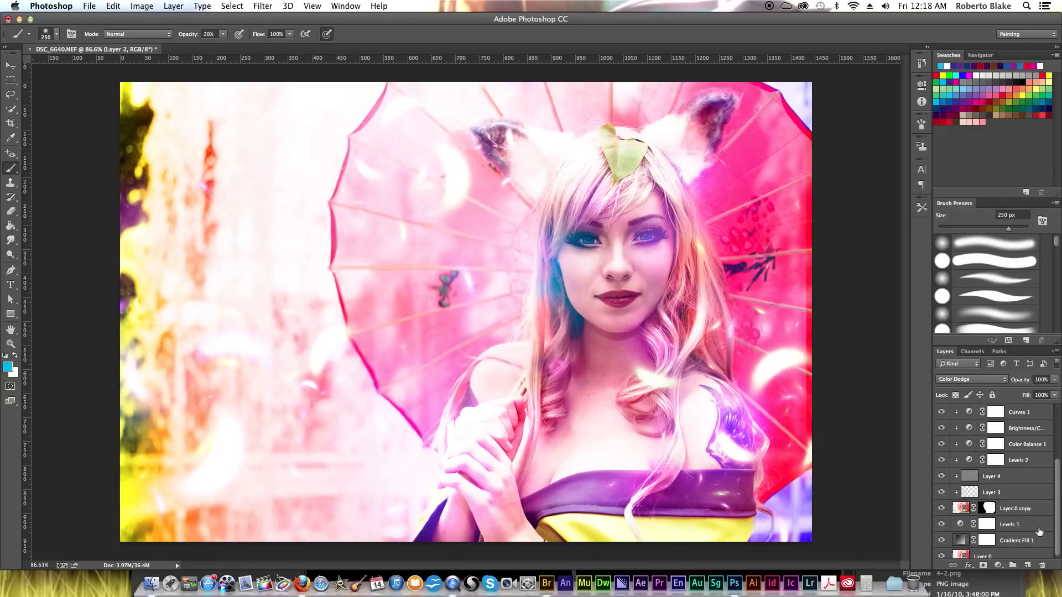
click(1032, 527)
key(super+shift+alt+n)
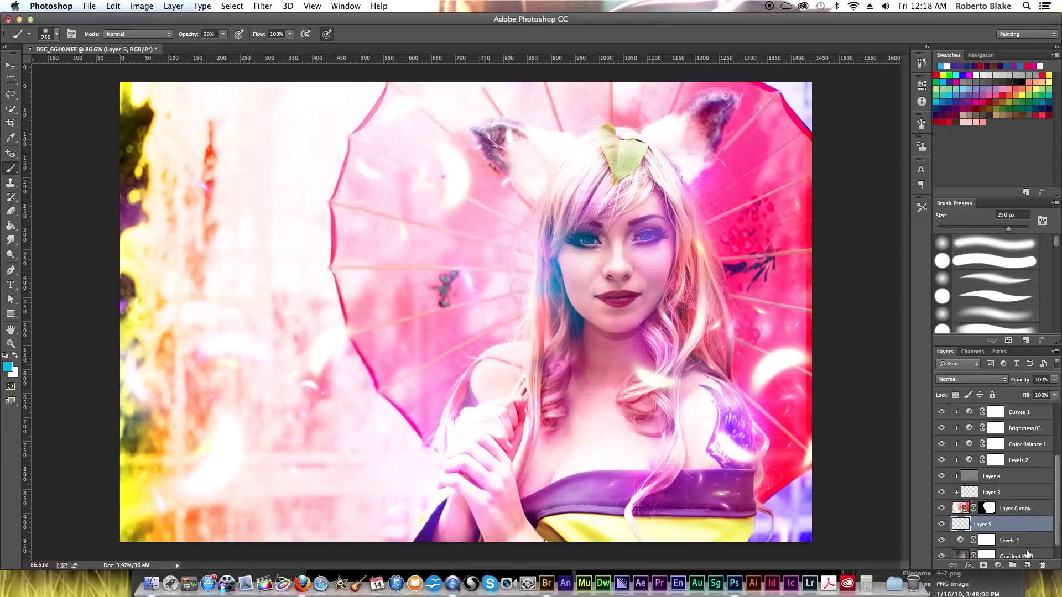
click(1009, 464)
key(super+z)
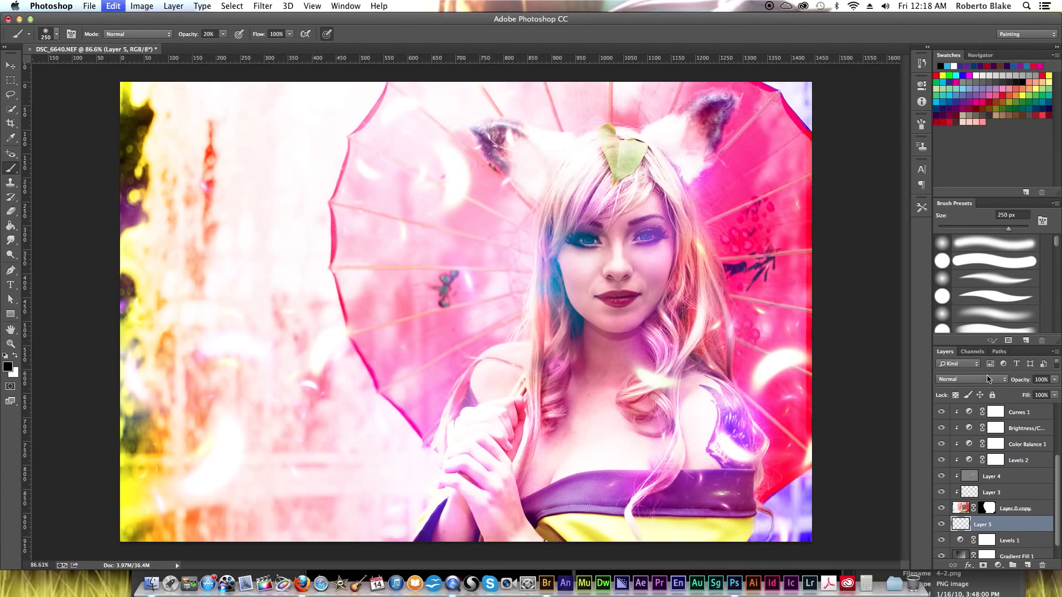
click(979, 386)
click(960, 484)
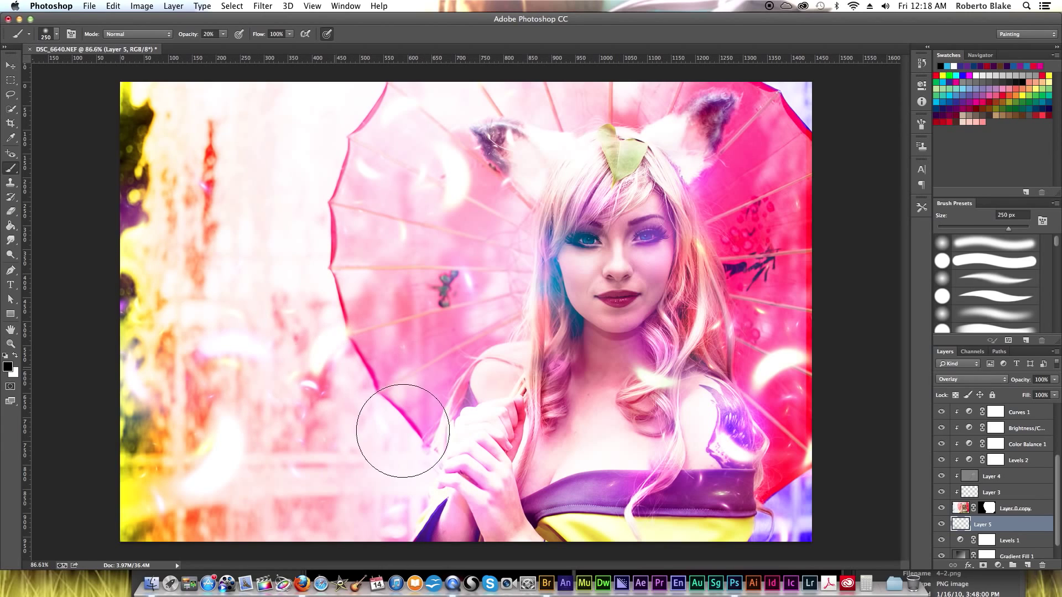
key(4)
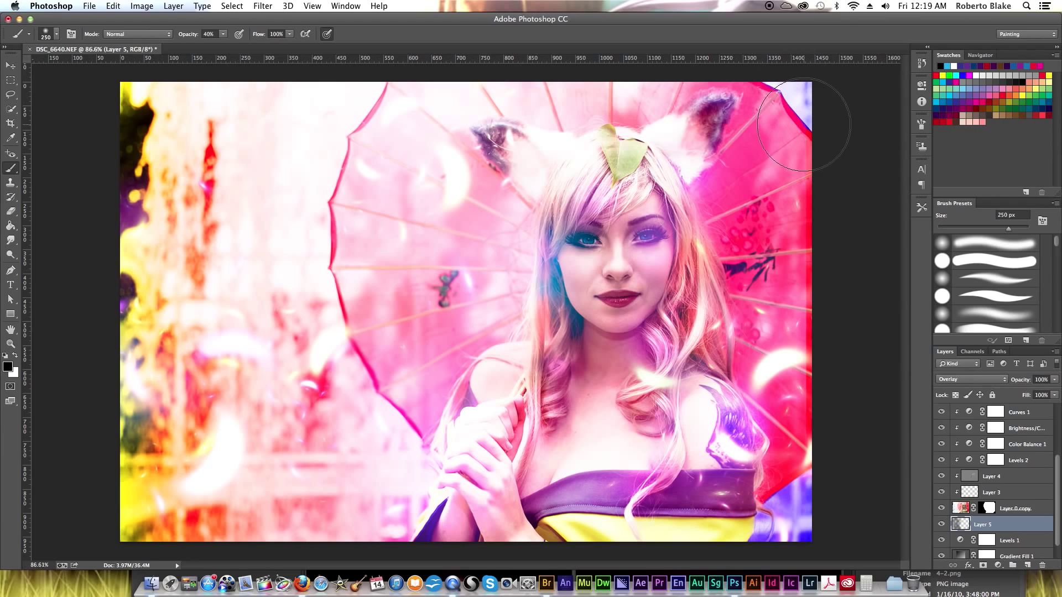
mouse_move(383, 315)
mouse_down()
mouse_move(342, 449)
mouse_move(329, 432)
mouse_move(346, 510)
mouse_move(410, 523)
mouse_move(441, 403)
mouse_up()
Step: Add a new layer above Layer 5, set it to Soft Light and choose dark blue as the foreground color
click(1027, 565)
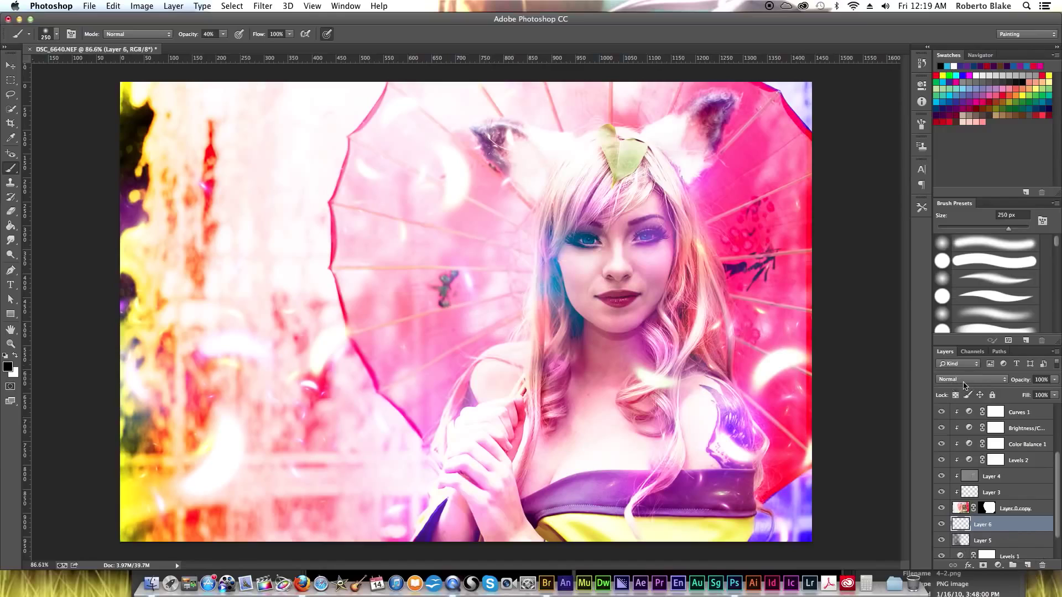
click(965, 381)
click(966, 474)
double_click(951, 98)
click(648, 265)
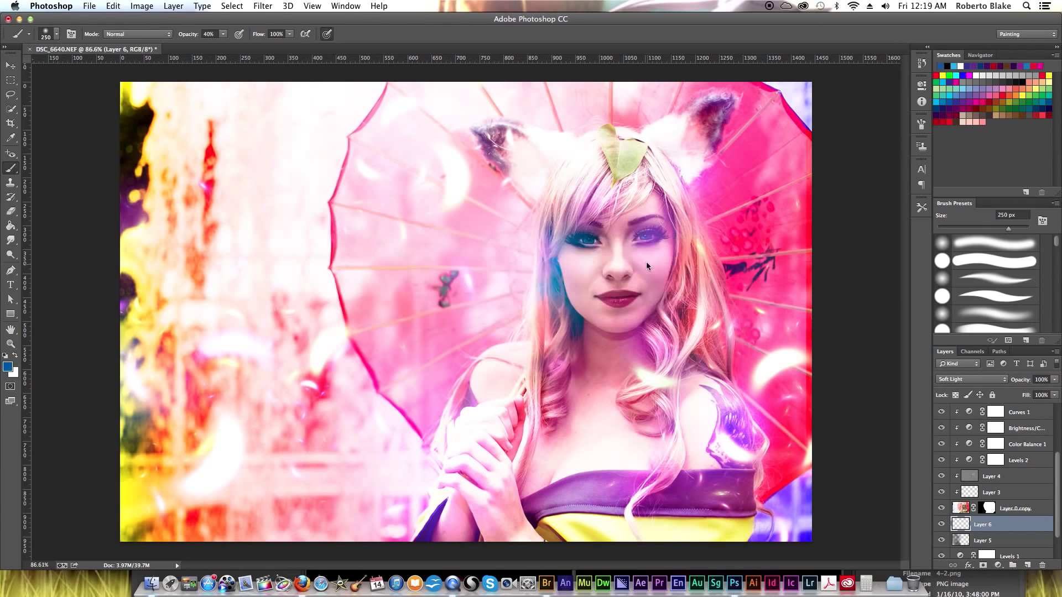
Step: Paint blue over the lower-left background of the image on Layer 6 at 40% opacity, enlarging the brush to 500 px and 600 px
key(bracketright)
key(bracketright)
key(bracketright)
key(bracketright)
key(bracketright)
key(bracketright)
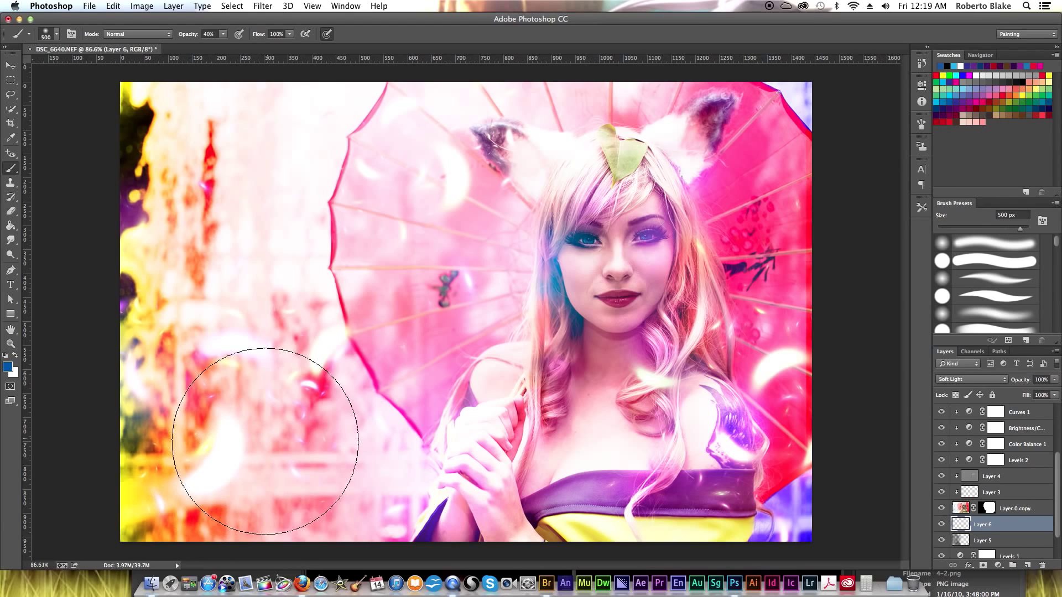
mouse_move(231, 463)
mouse_down()
mouse_move(285, 356)
mouse_move(261, 391)
mouse_move(238, 315)
mouse_move(275, 310)
mouse_move(271, 177)
mouse_move(290, 205)
mouse_move(264, 227)
mouse_move(239, 197)
mouse_move(283, 391)
mouse_move(254, 387)
mouse_move(241, 265)
mouse_move(242, 325)
mouse_move(268, 263)
mouse_move(252, 370)
mouse_move(254, 337)
mouse_move(218, 367)
mouse_move(206, 442)
mouse_move(218, 431)
mouse_move(197, 451)
mouse_up()
key(bracketleft)
key(bracketleft)
key(bracketleft)
key(bracketleft)
key(bracketleft)
key(bracketleft)
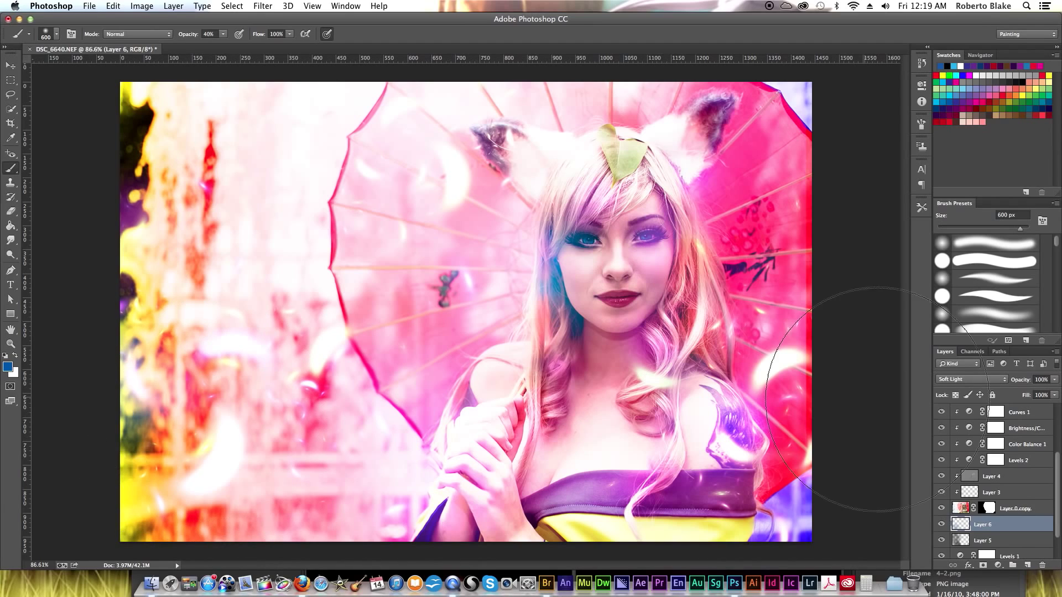